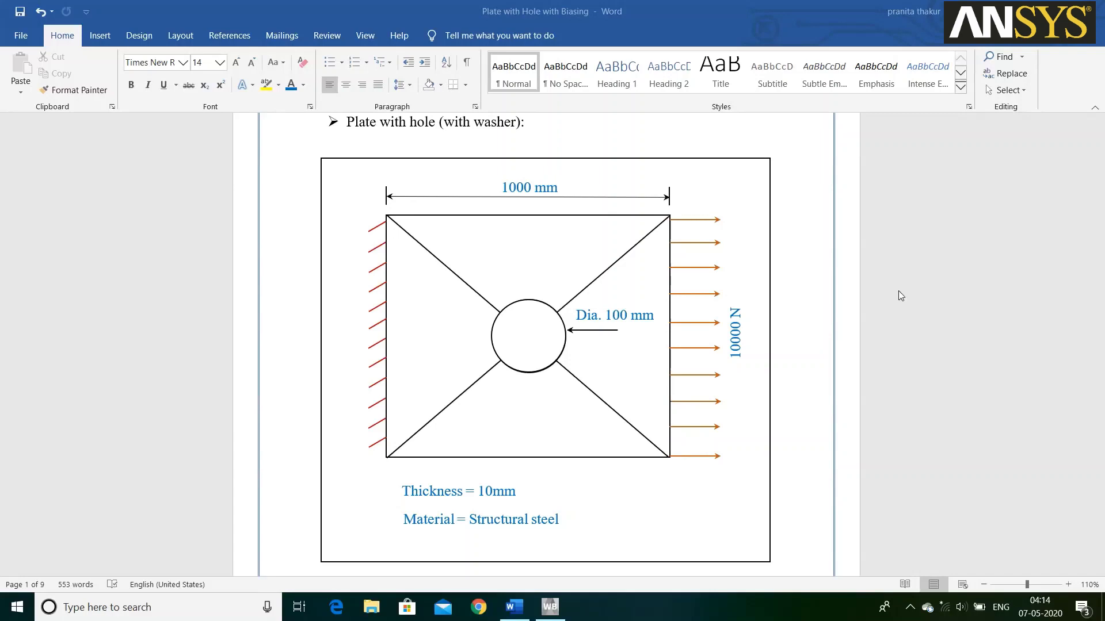
- Leave the plate-with-hole specification in Word for the empty ANSYS Workbench project
click(550, 606)
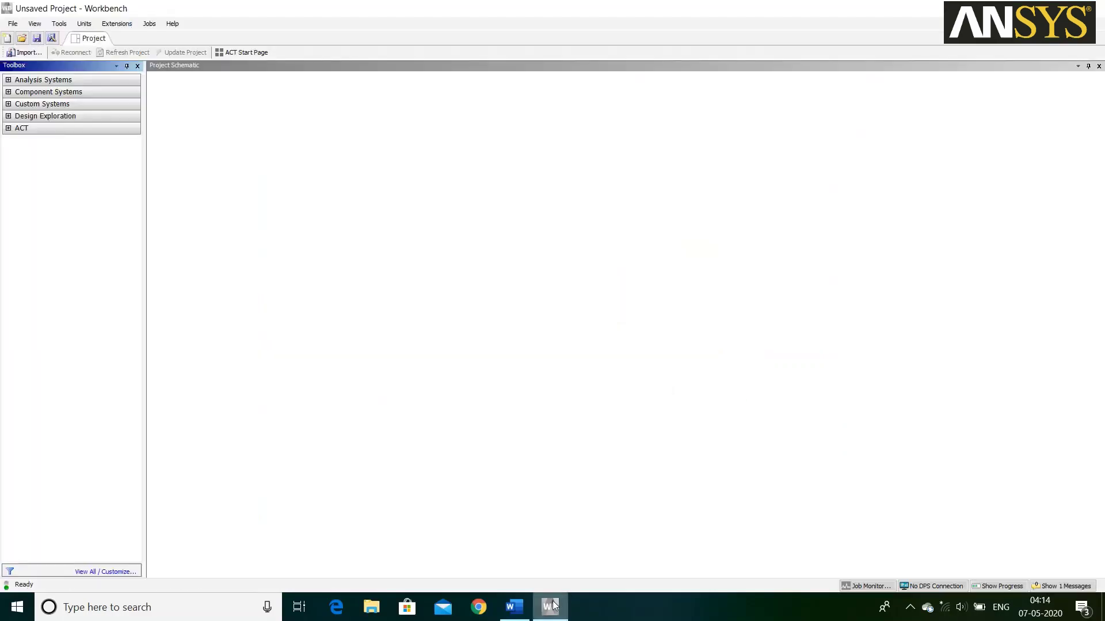
- Add a Static Structural analysis system to the project
click(8, 80)
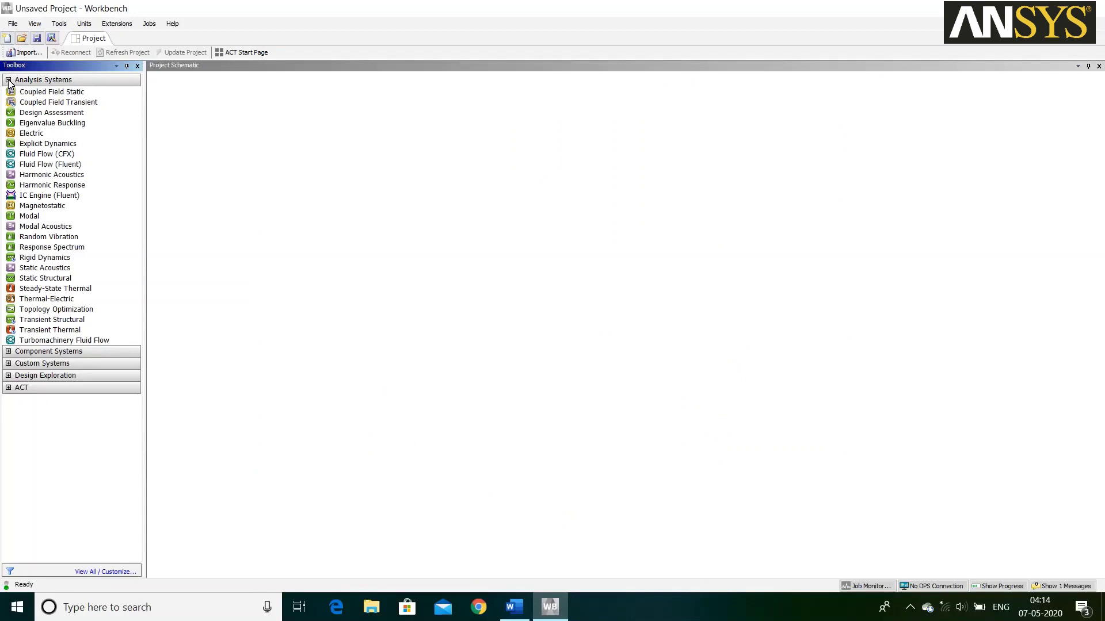
double_click(92, 278)
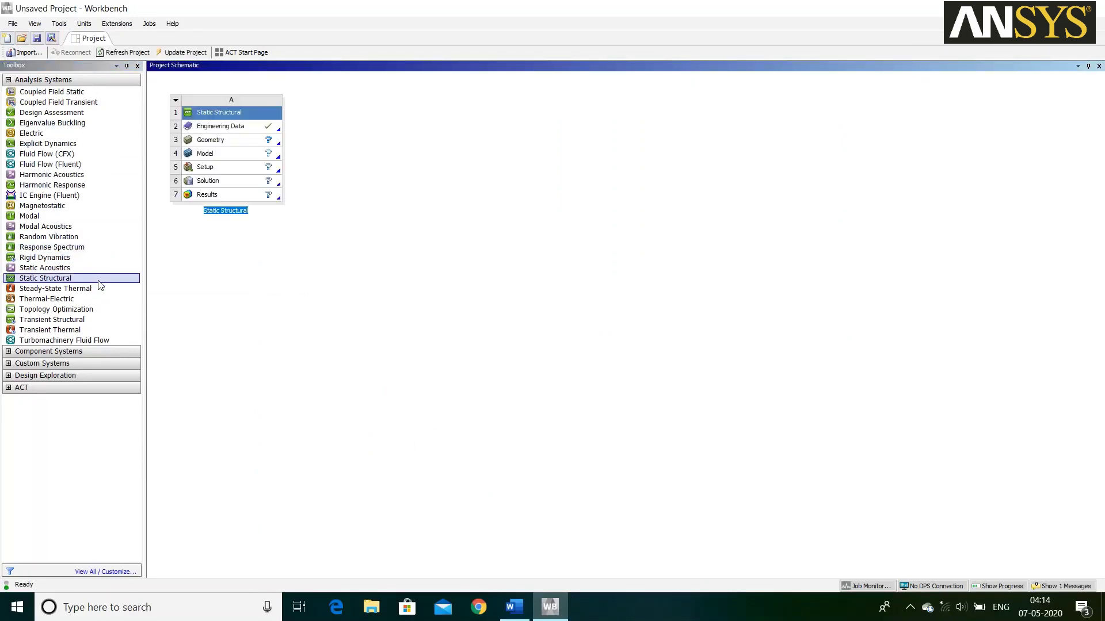
click(513, 604)
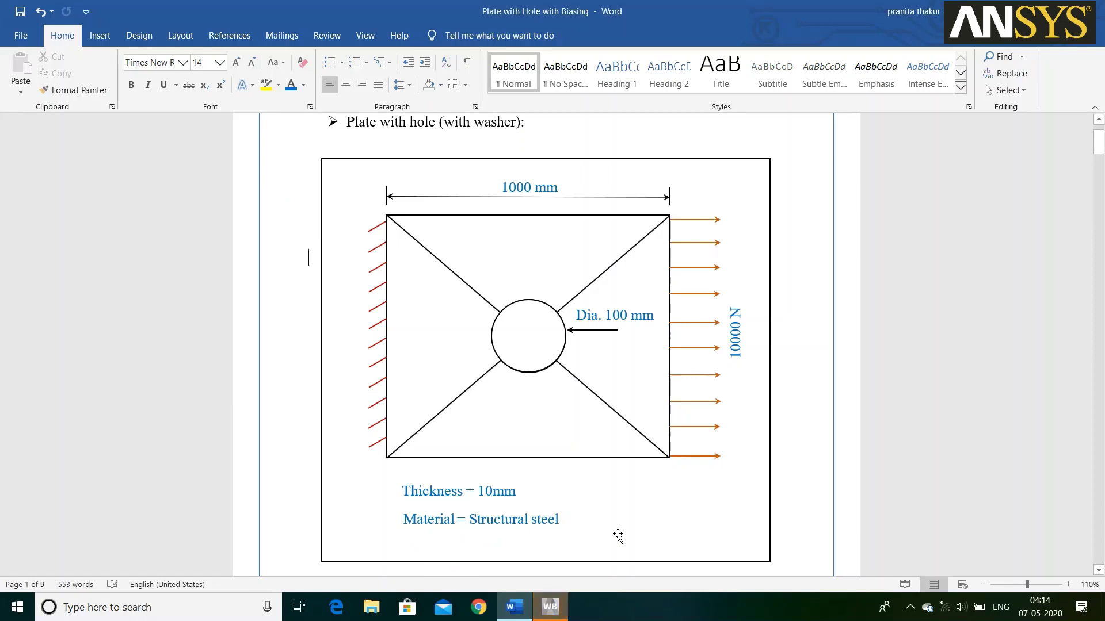
key(alt+Tab)
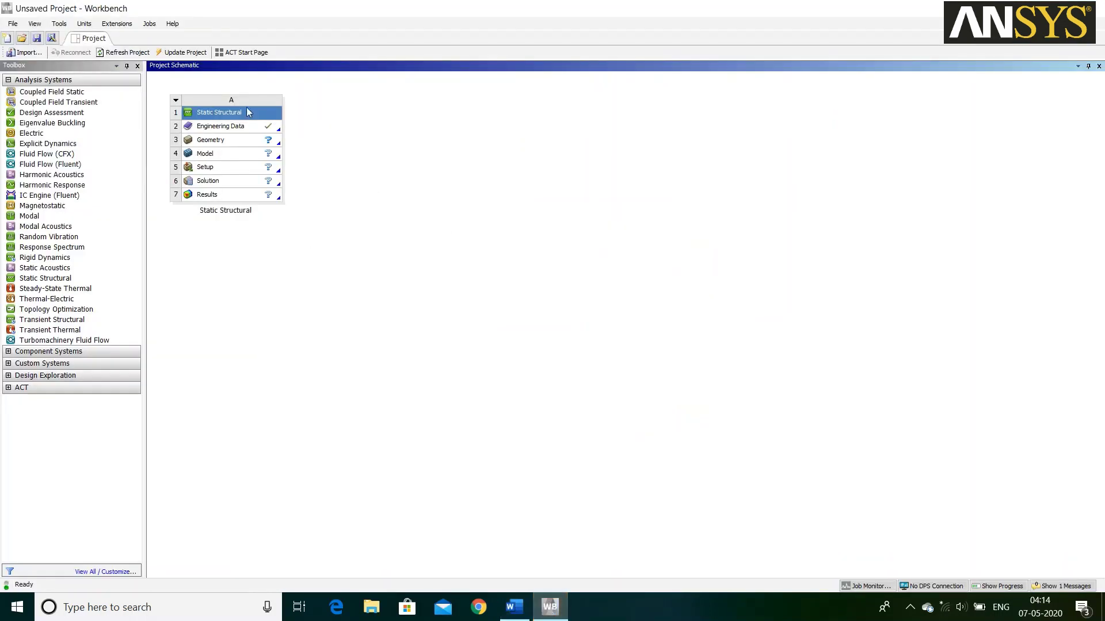
- Create new DesignModeler geometry from the Static Structural Geometry cell
click(251, 142)
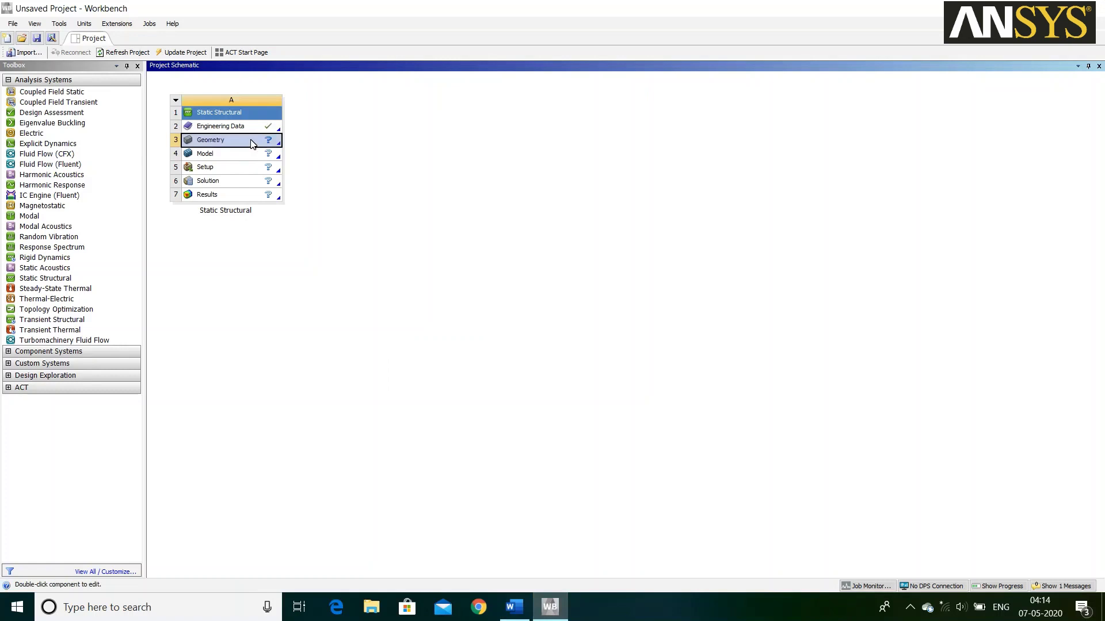
right_click(251, 143)
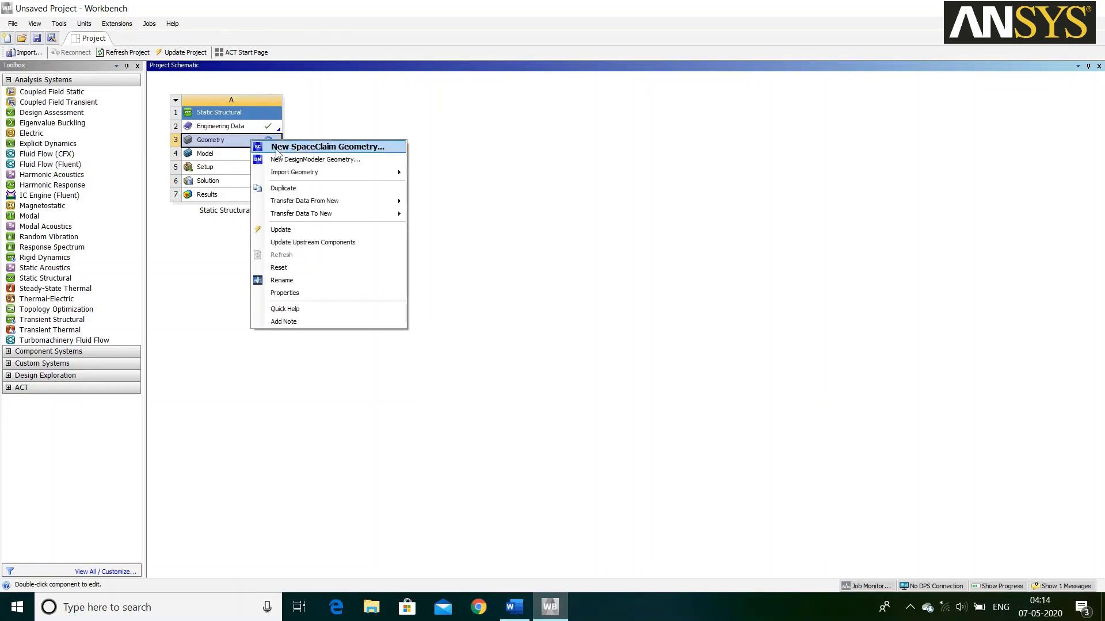
click(388, 160)
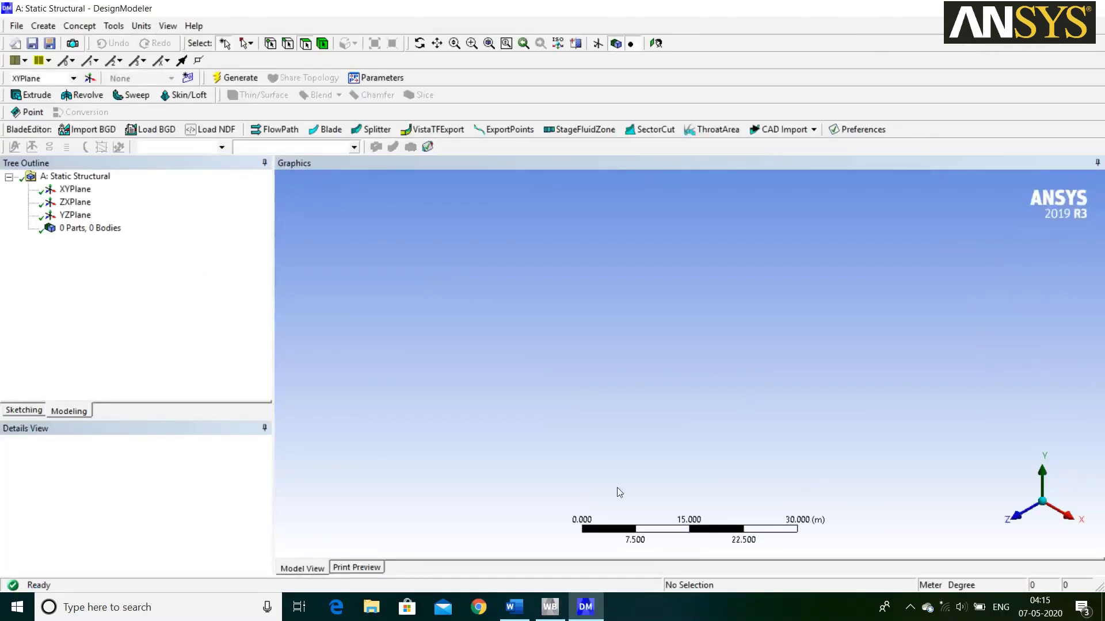
- Set the DesignModeler model units to millimetres
click(514, 607)
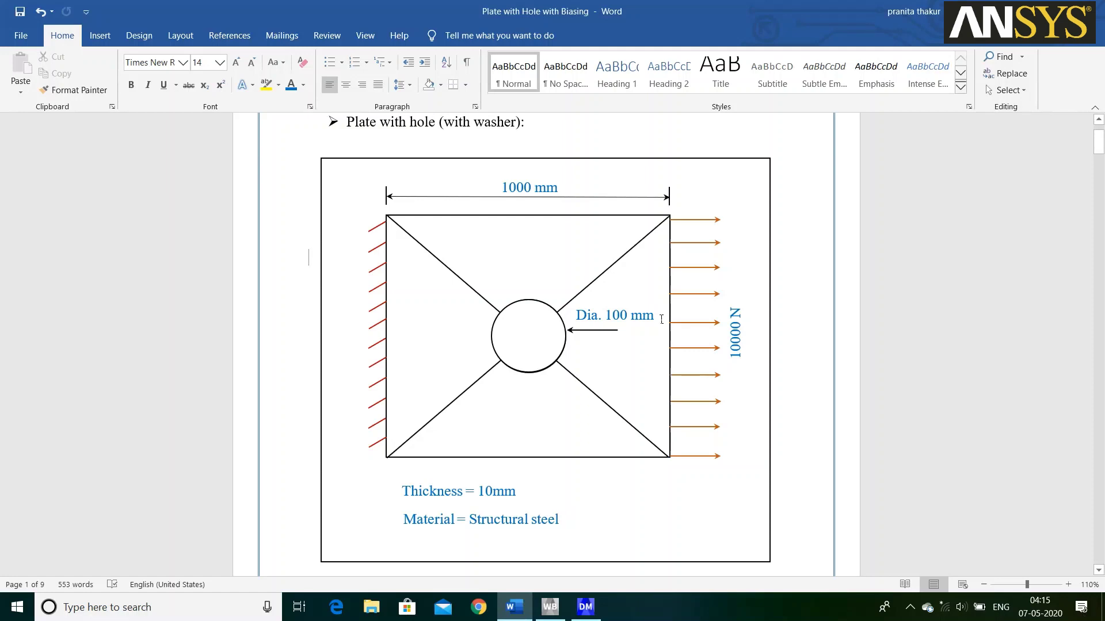
click(585, 607)
click(142, 26)
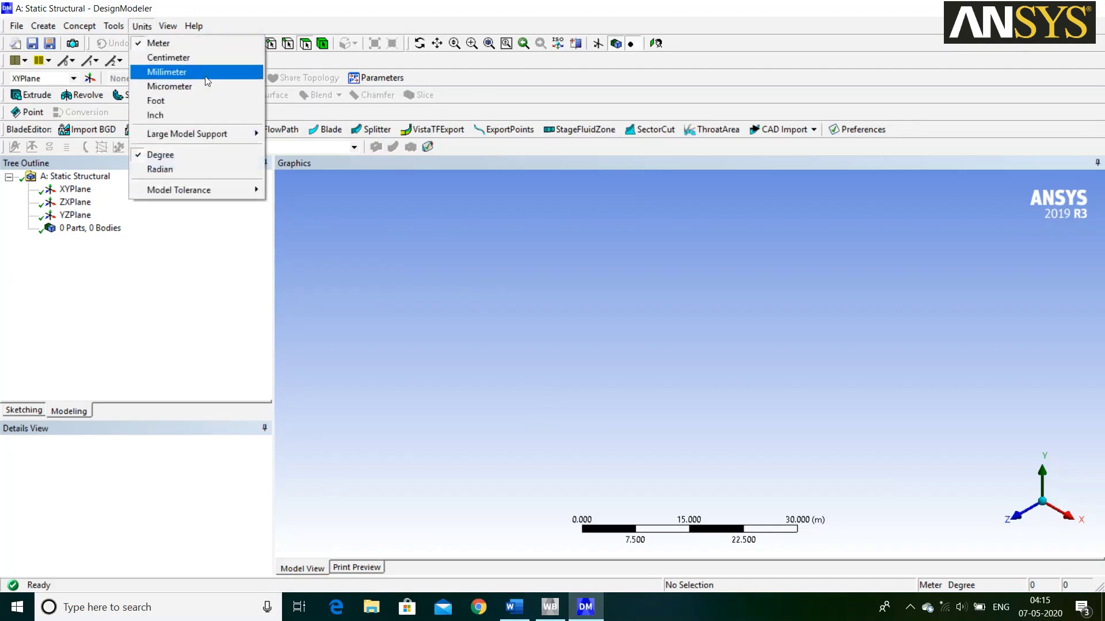
click(166, 71)
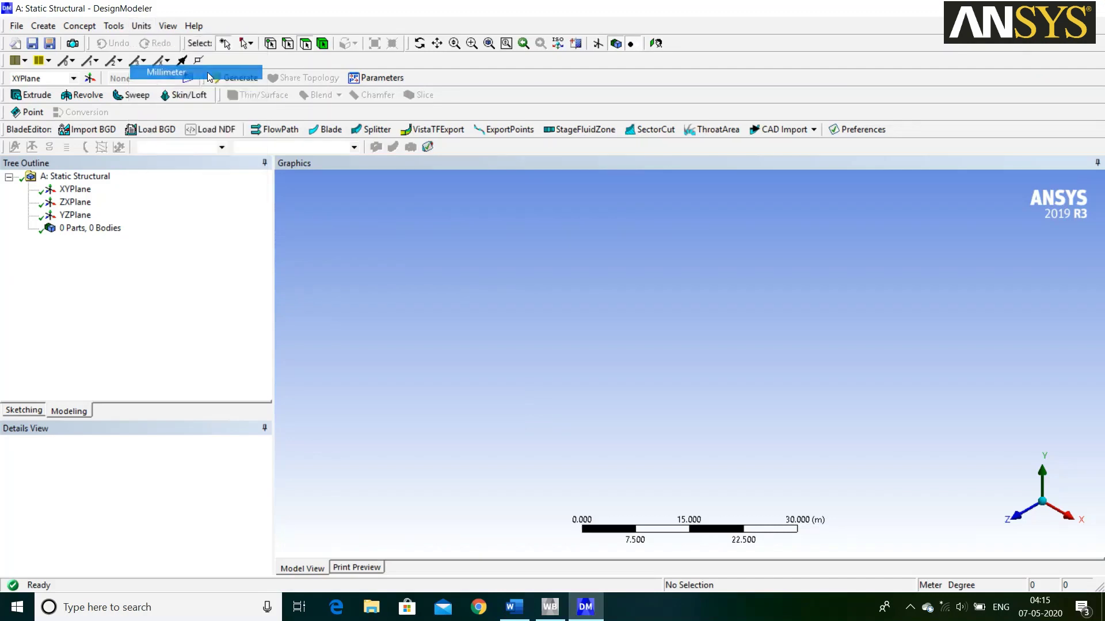
- Orient the view to look straight at the XYPlane
click(83, 191)
right_click(84, 192)
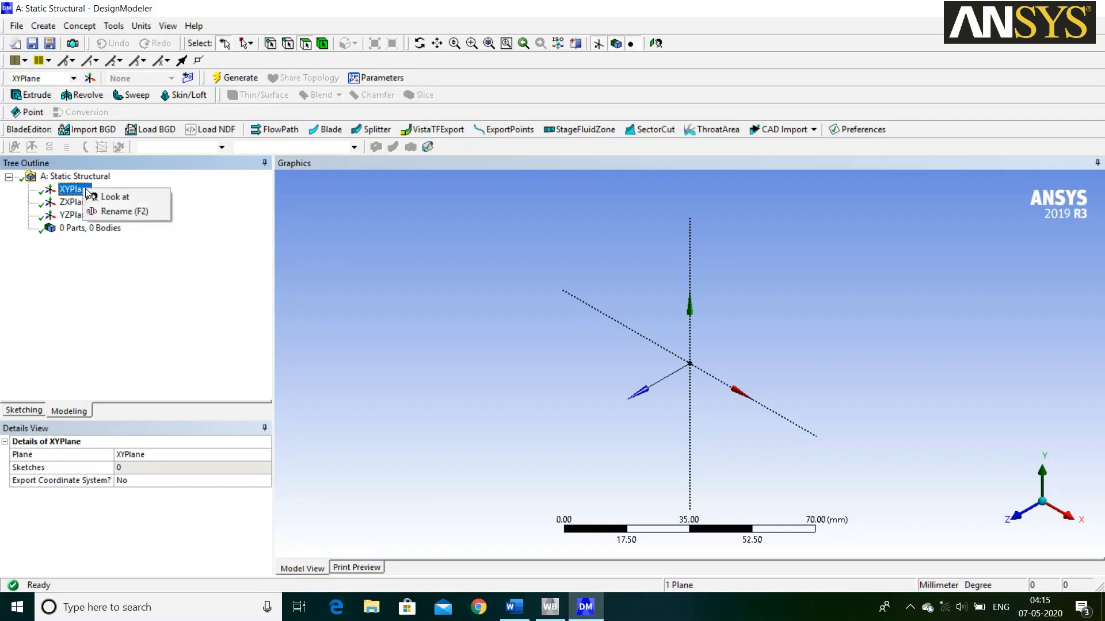
click(115, 196)
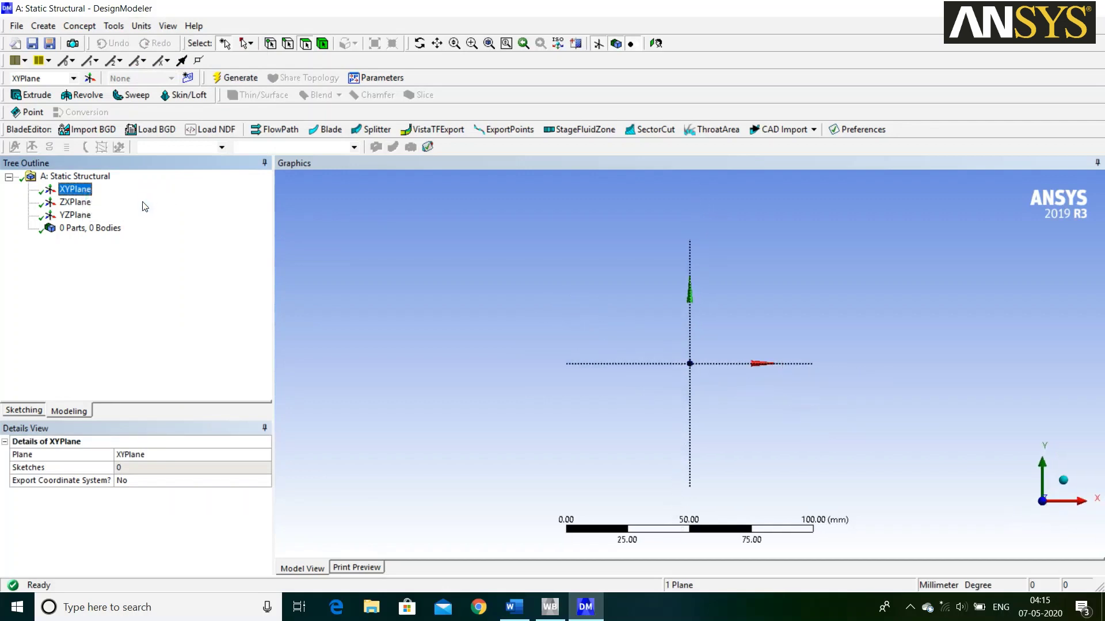
- Draw a rectangle on the XYPlane sketch
click(25, 410)
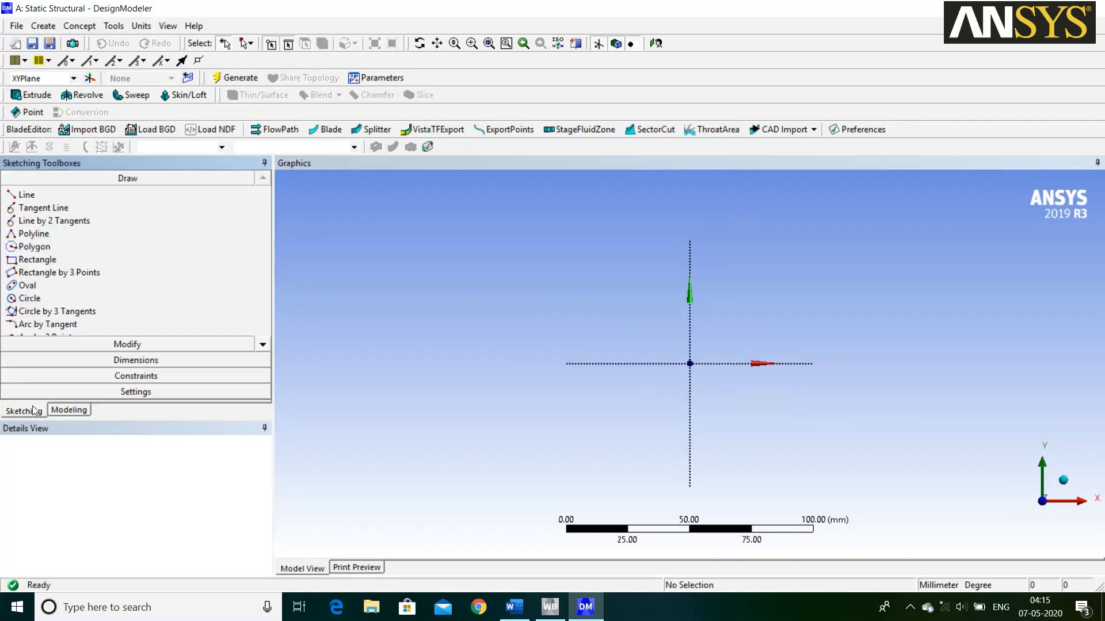
click(86, 260)
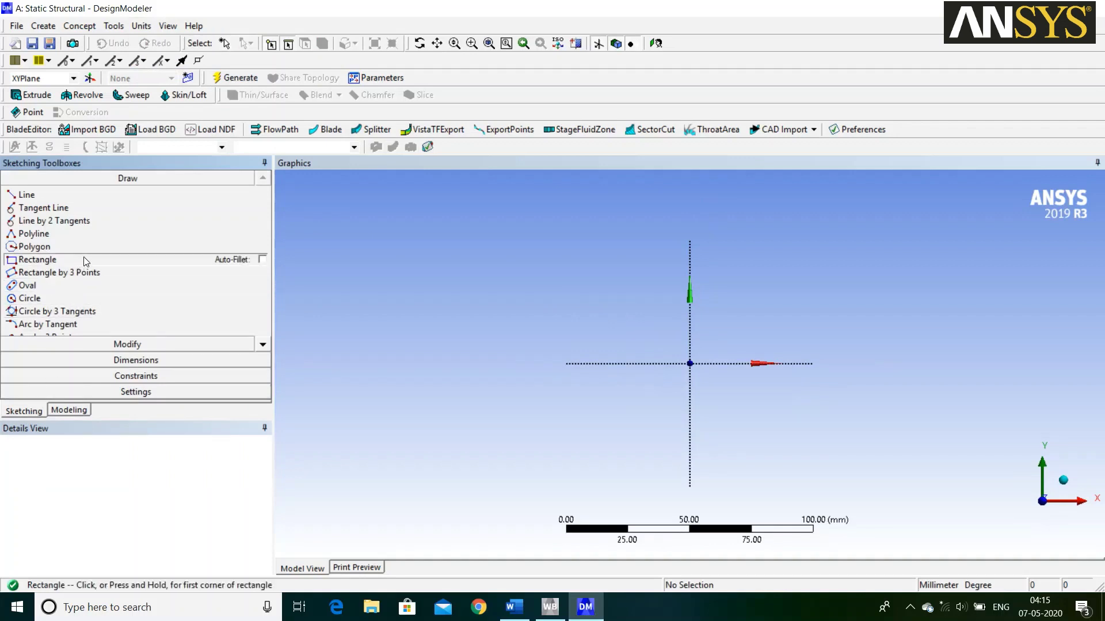
click(540, 255)
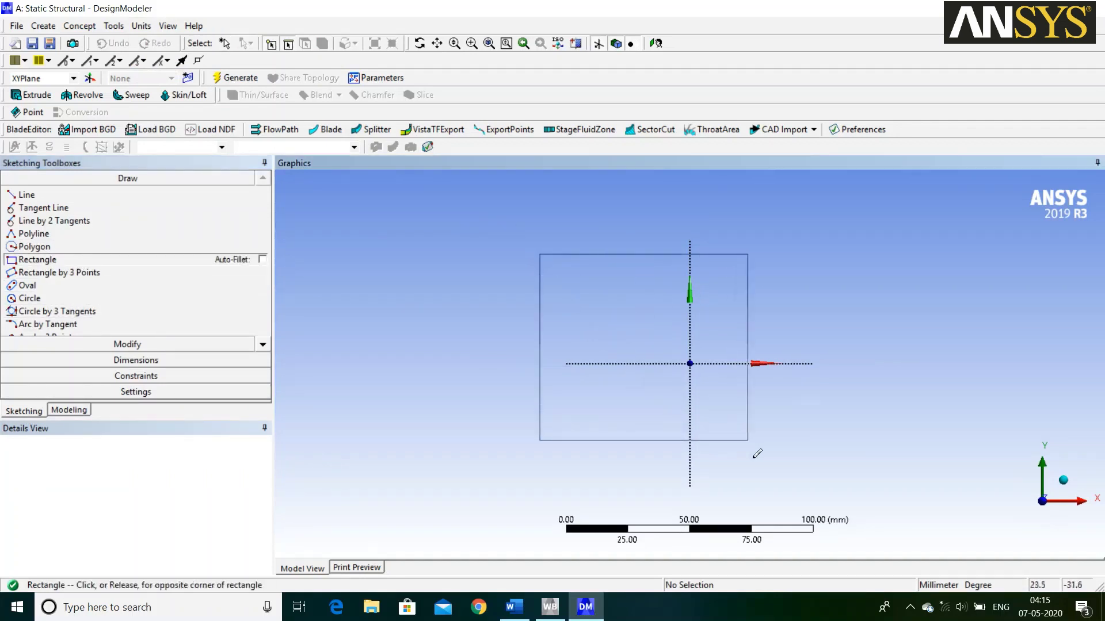
click(823, 478)
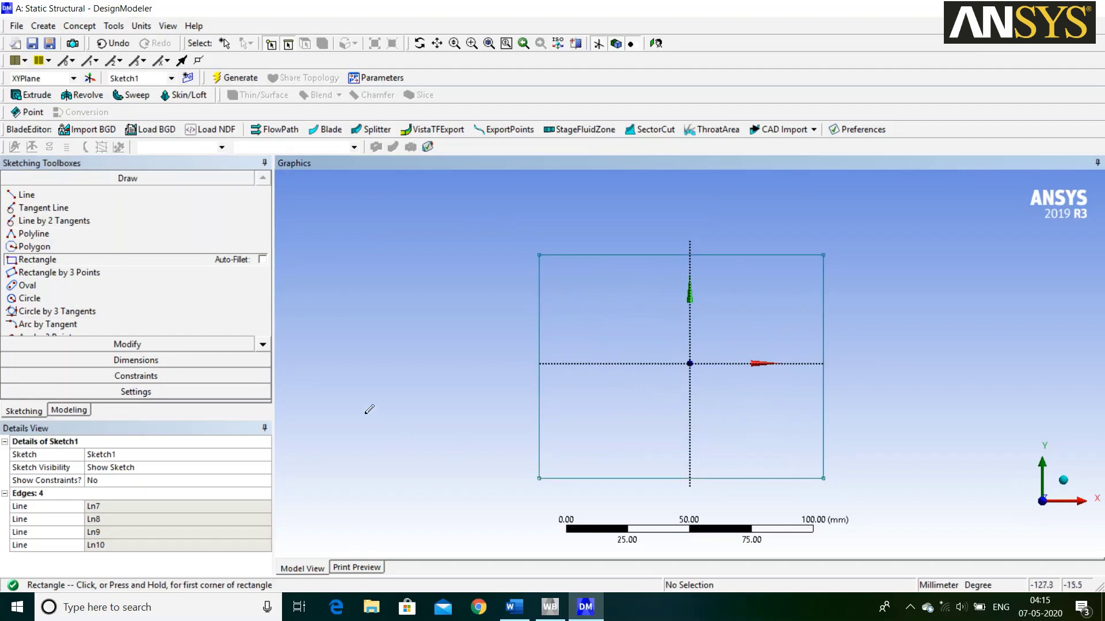
- Add width dimension H1 and height dimension V2, then check the plate size in Word
click(207, 360)
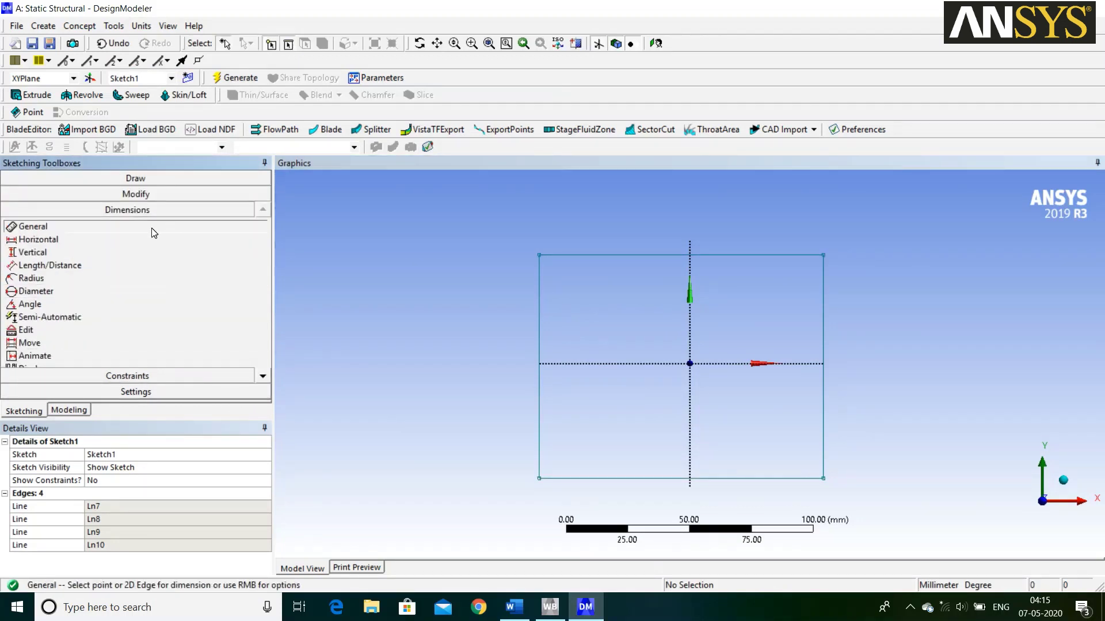
click(607, 254)
click(612, 237)
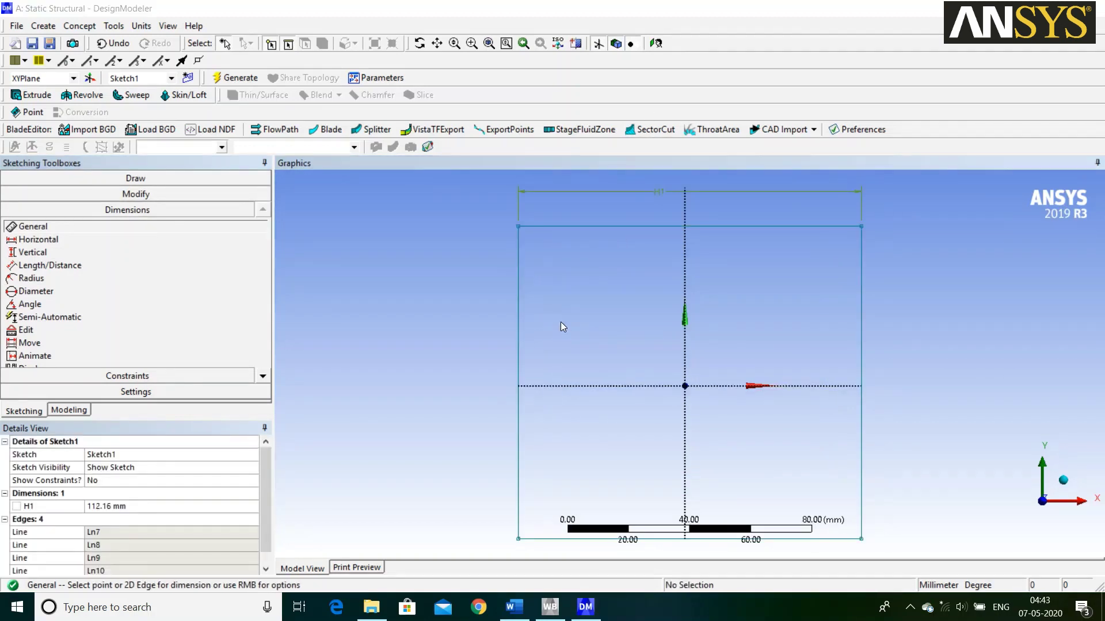
click(519, 322)
click(490, 343)
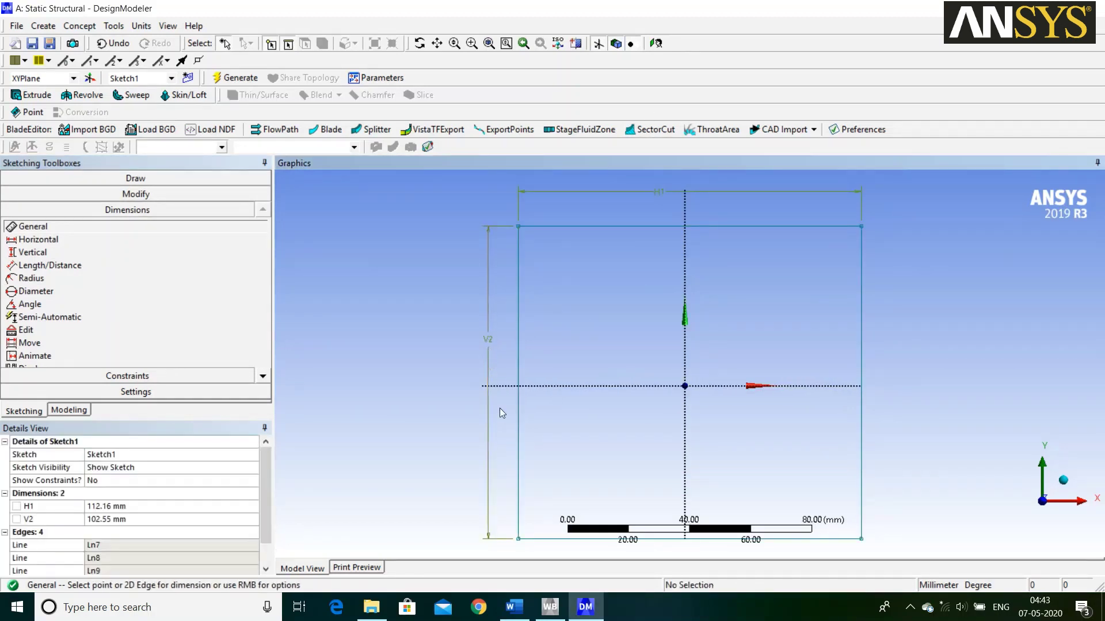
click(514, 613)
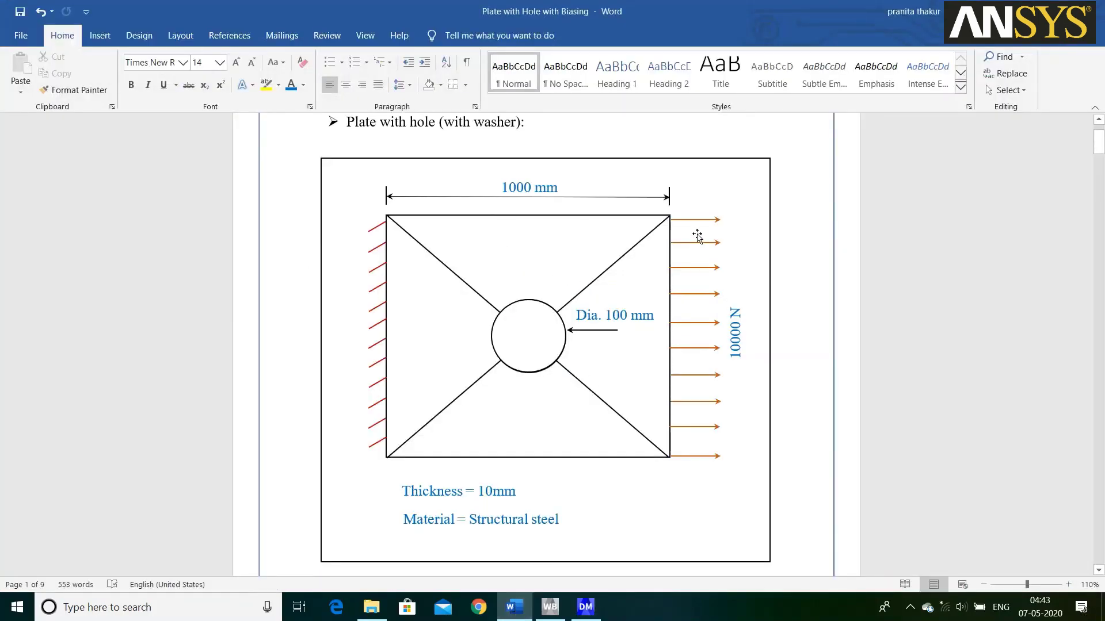
- Set rectangle dimensions H1 and V2 to 1000 mm and zoom to fit the square
click(585, 607)
click(208, 508)
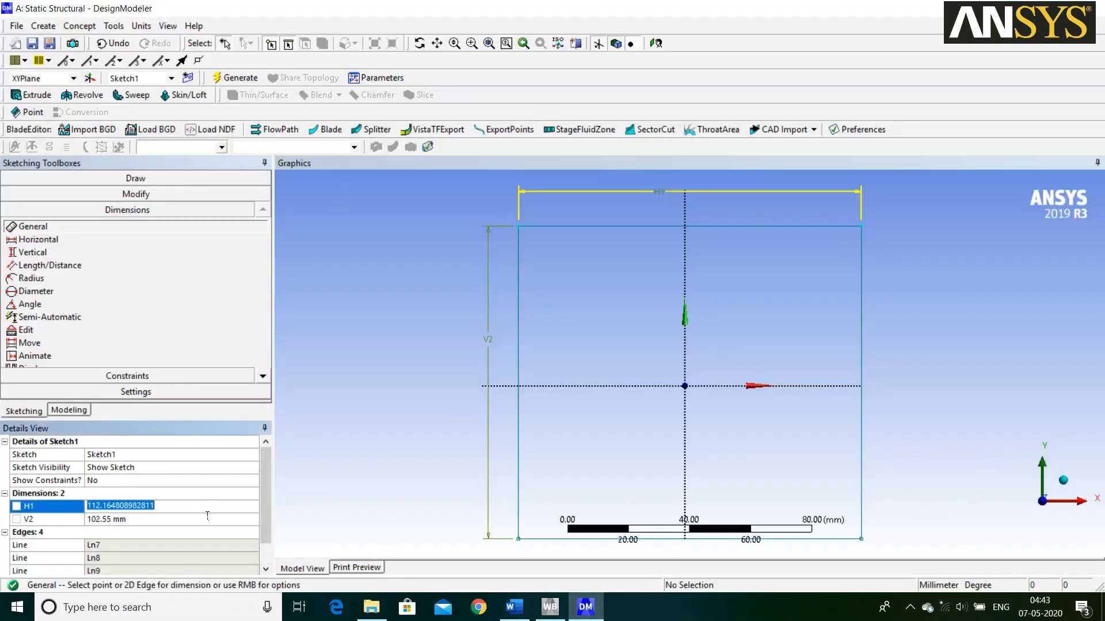
text(1000)
key(Return)
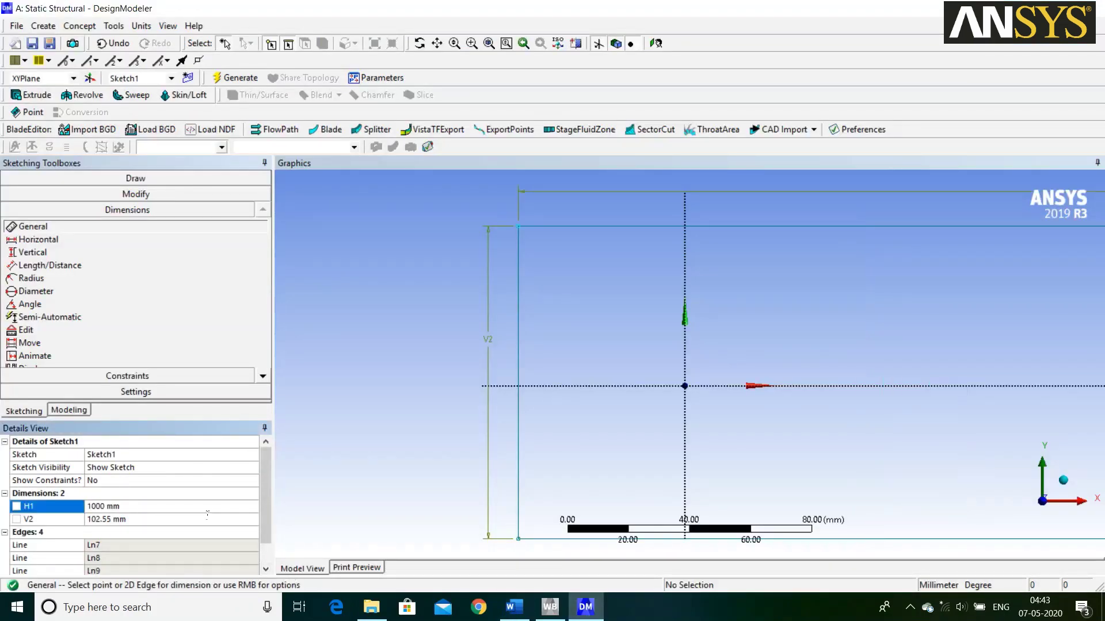
click(189, 525)
text(1)
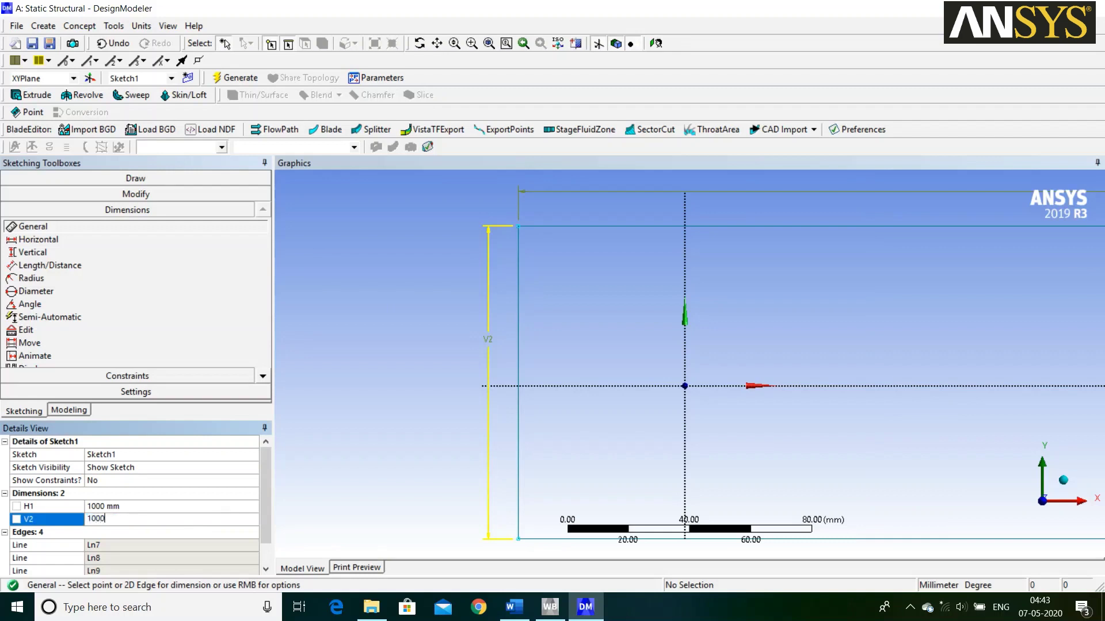
text(000)
key(Return)
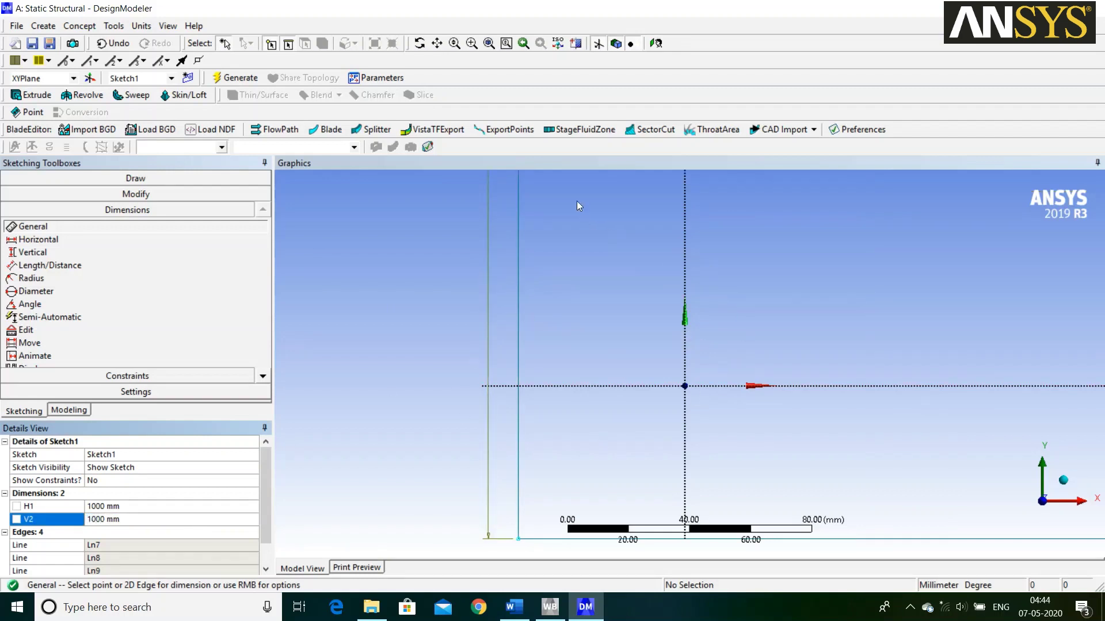
click(489, 45)
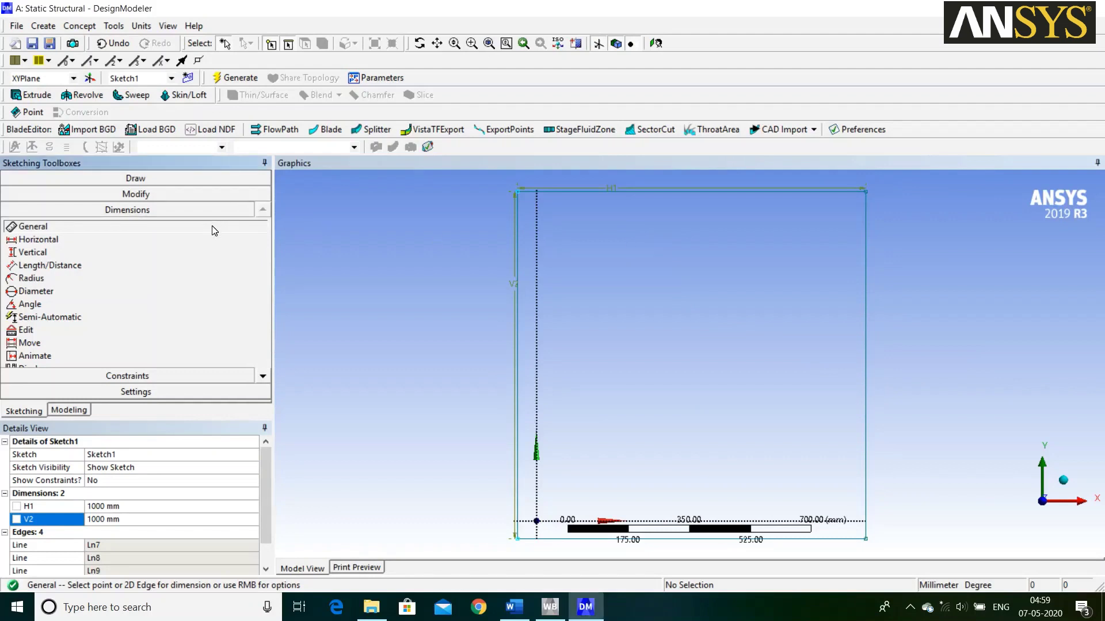
- Dimension the origin 500 mm (L3) from the square's left edge
click(537, 282)
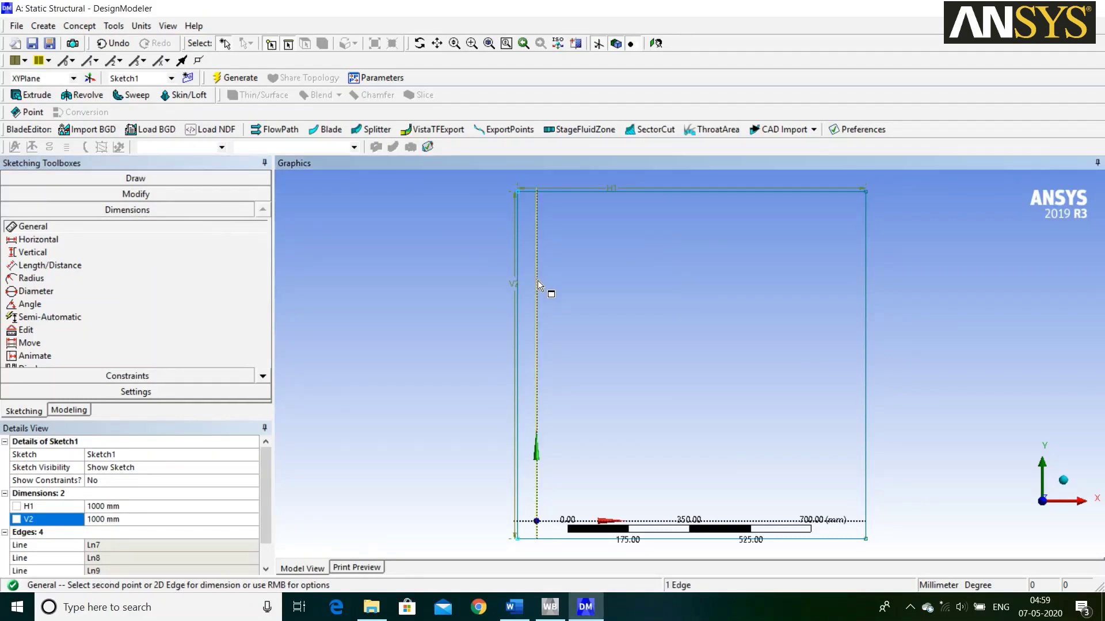
click(523, 315)
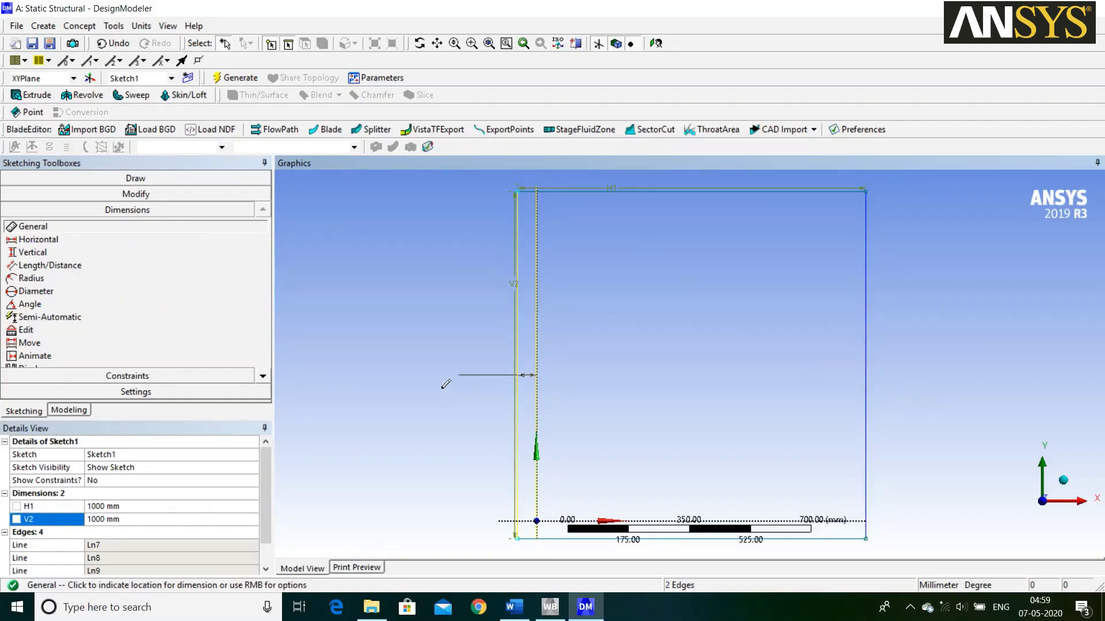
click(419, 348)
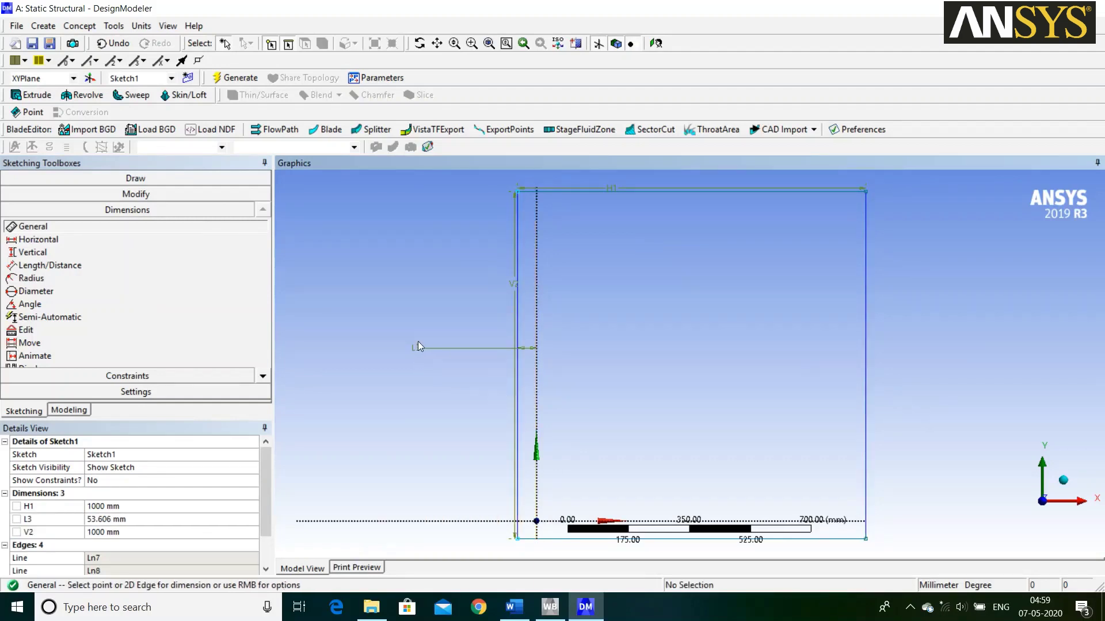
click(190, 519)
text(5)
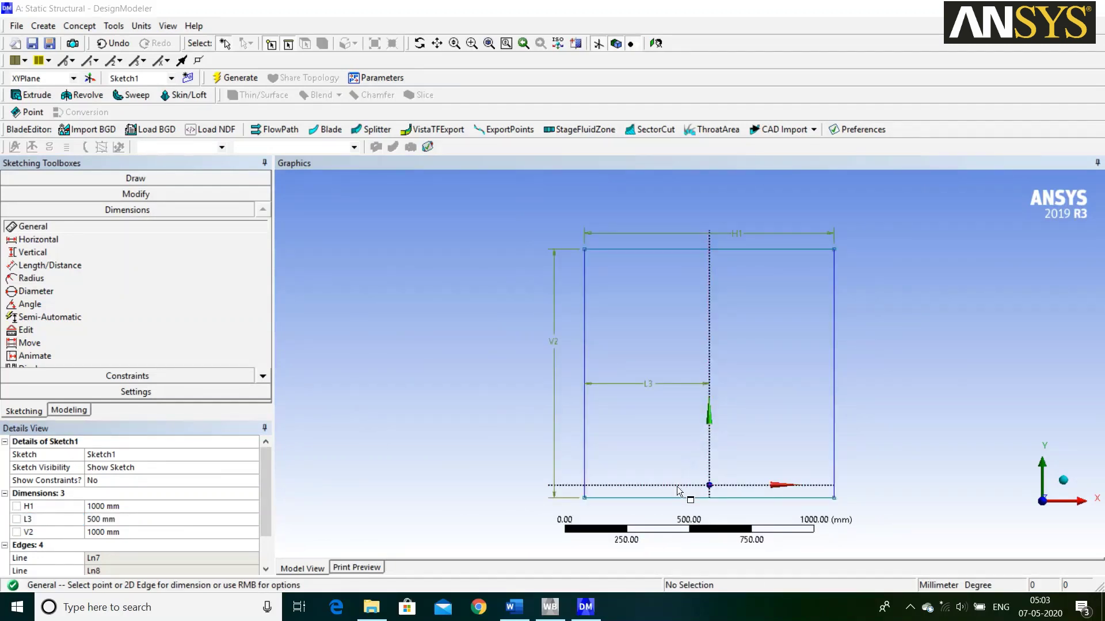
- Dimension the origin 500 mm (L4) from the square's top edge
click(682, 484)
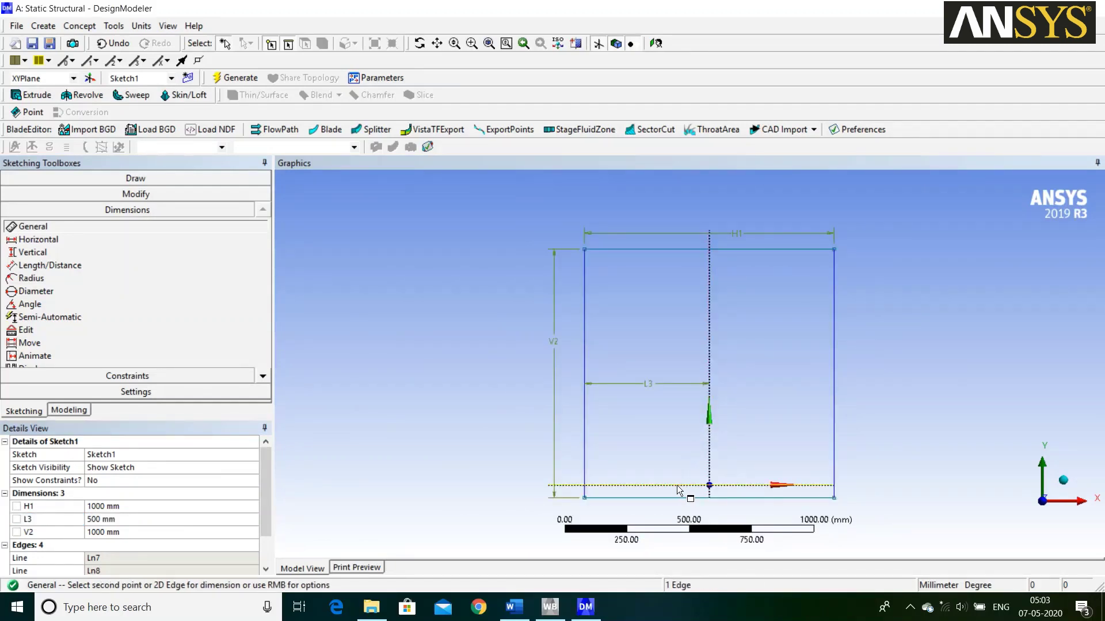
click(792, 252)
click(768, 345)
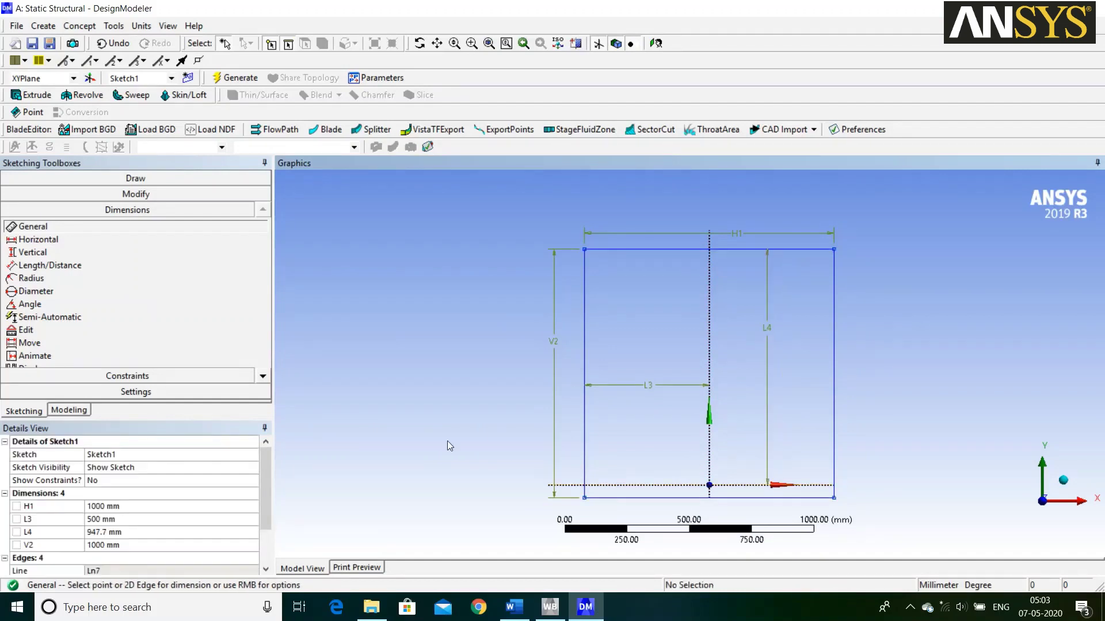
click(163, 532)
text(500)
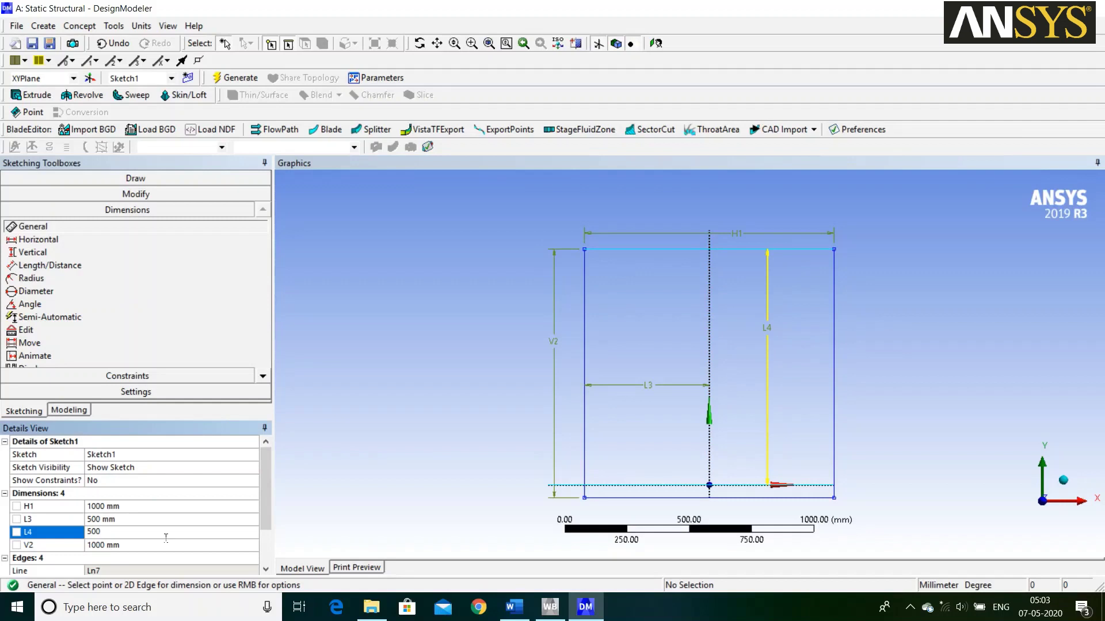
key(Return)
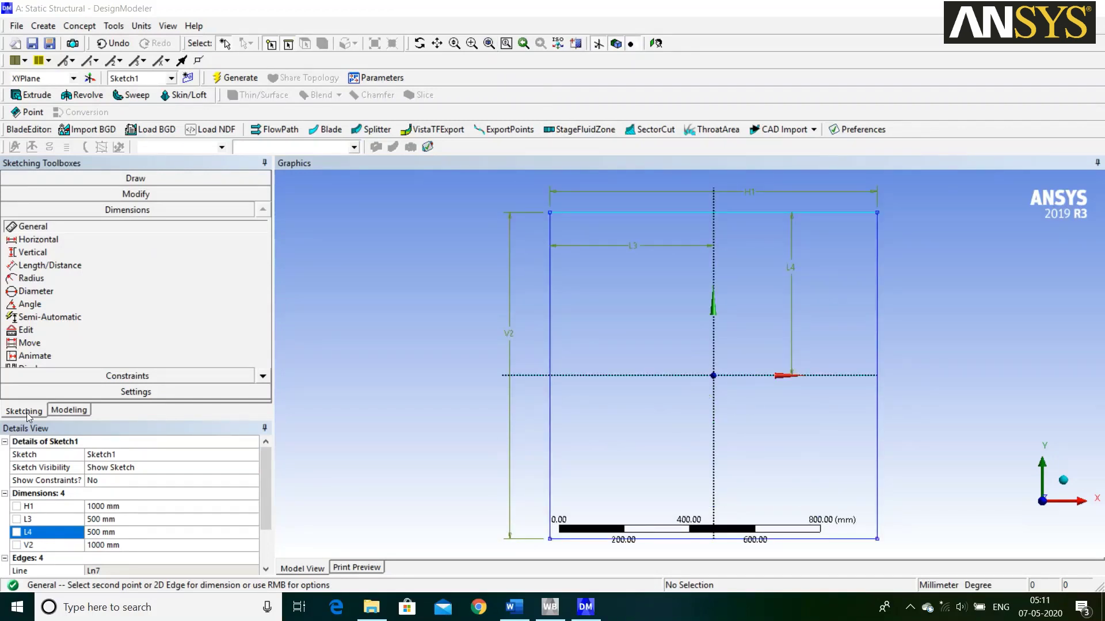
- Draw a circle centred on the origin inside the square
click(241, 183)
click(73, 299)
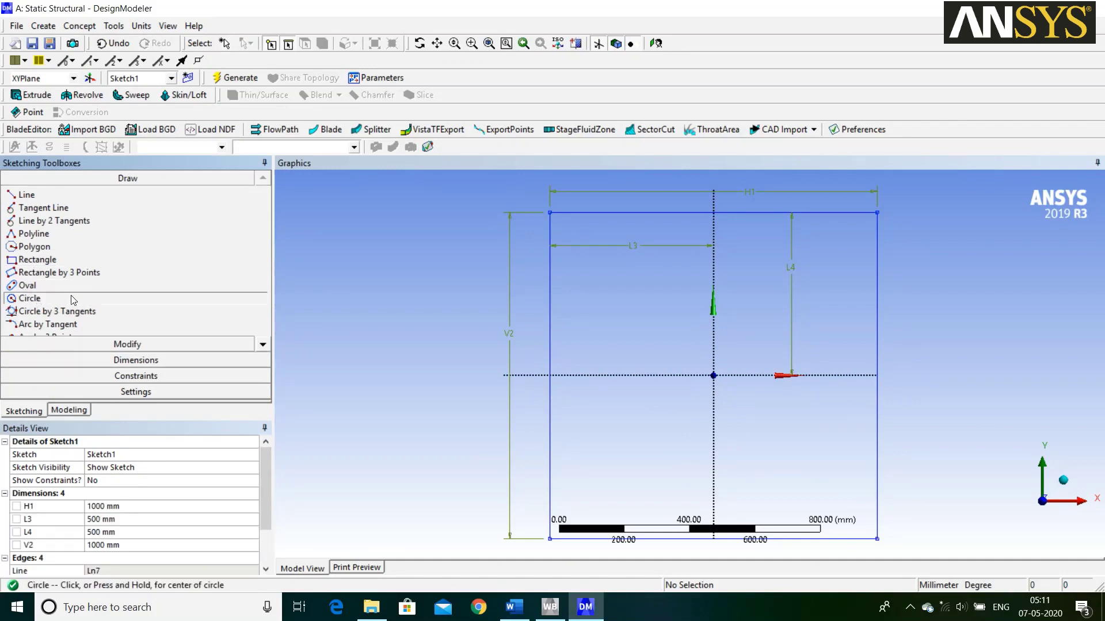
click(714, 375)
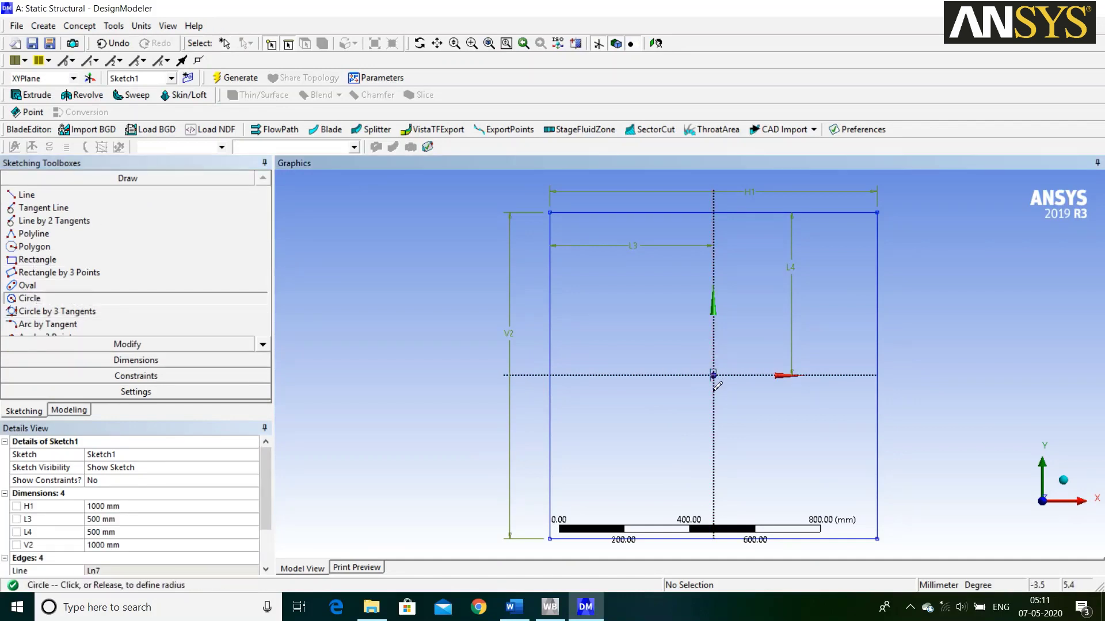
click(757, 435)
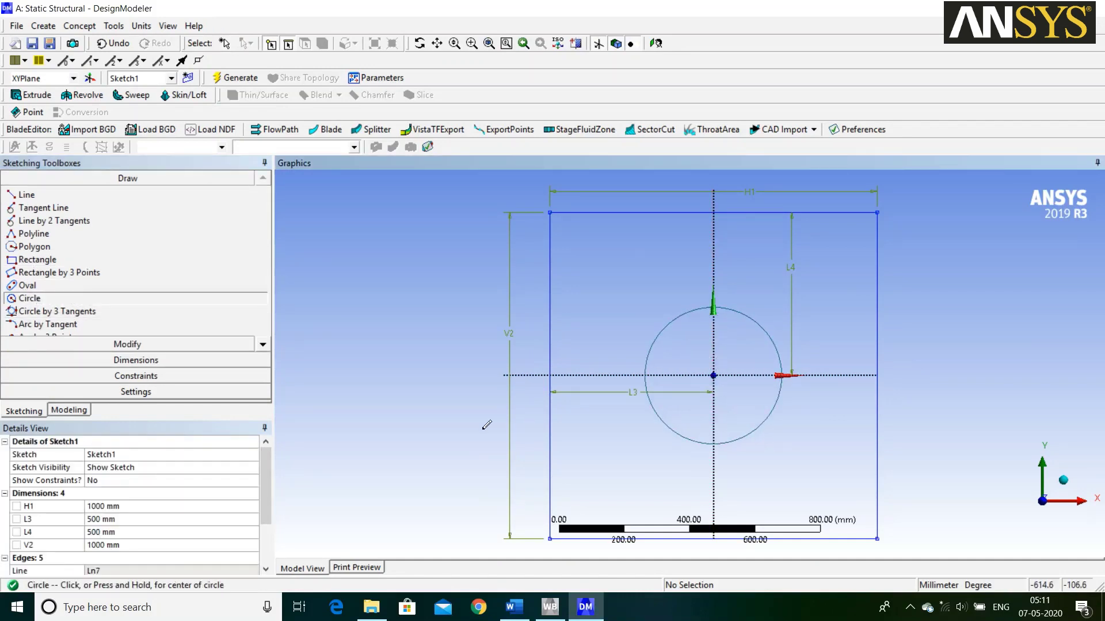
- Give the circle diameter dimension D5 a value of 100 mm
click(223, 362)
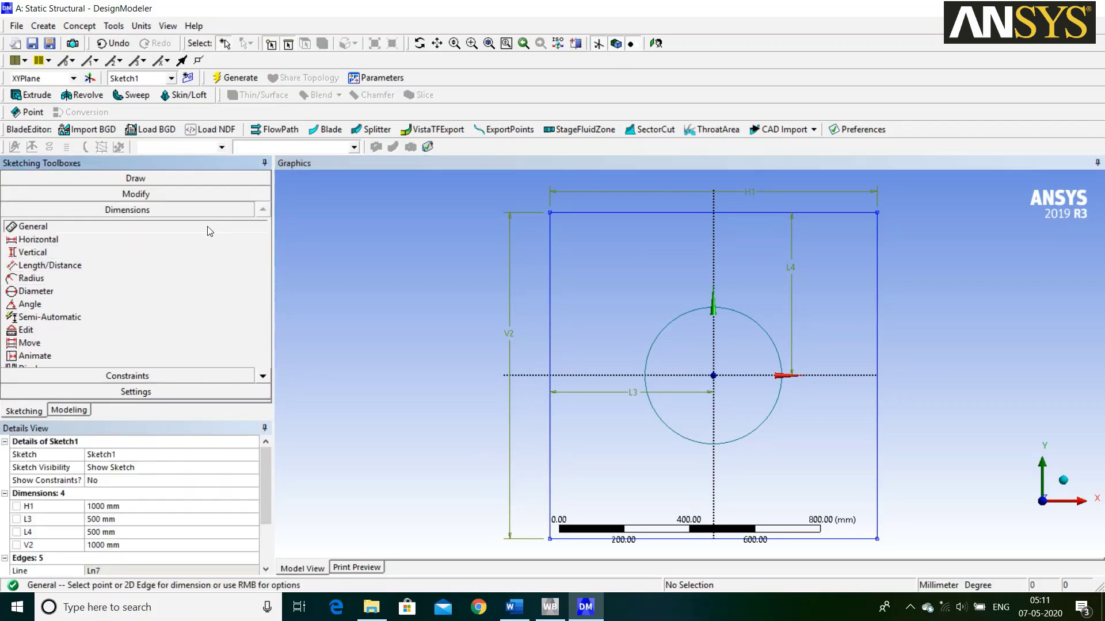
click(664, 338)
click(626, 283)
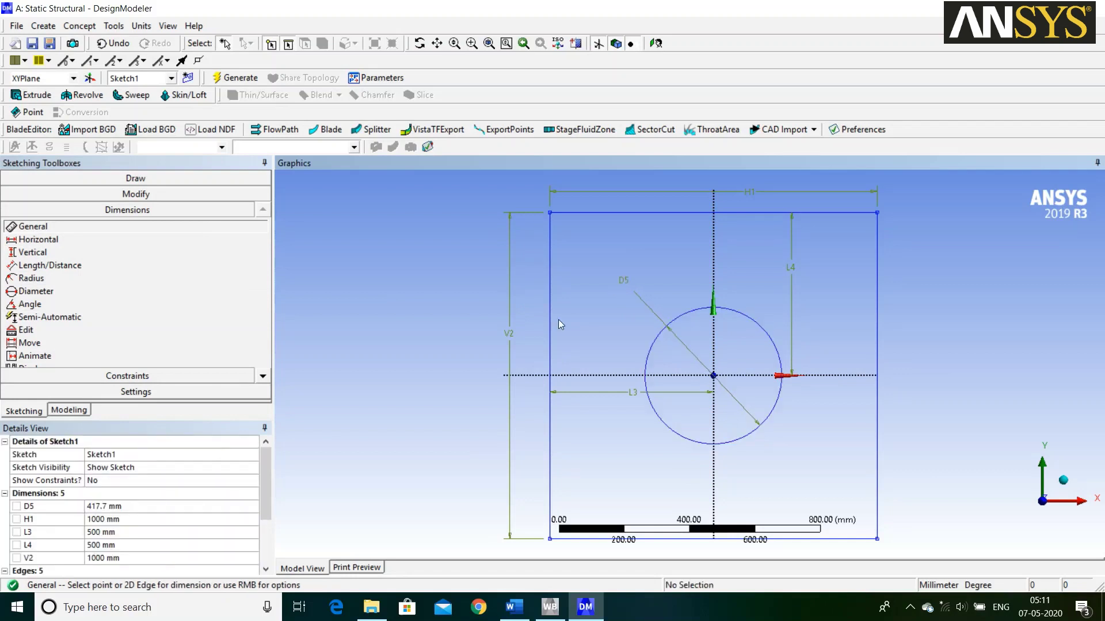
click(149, 506)
text(1)
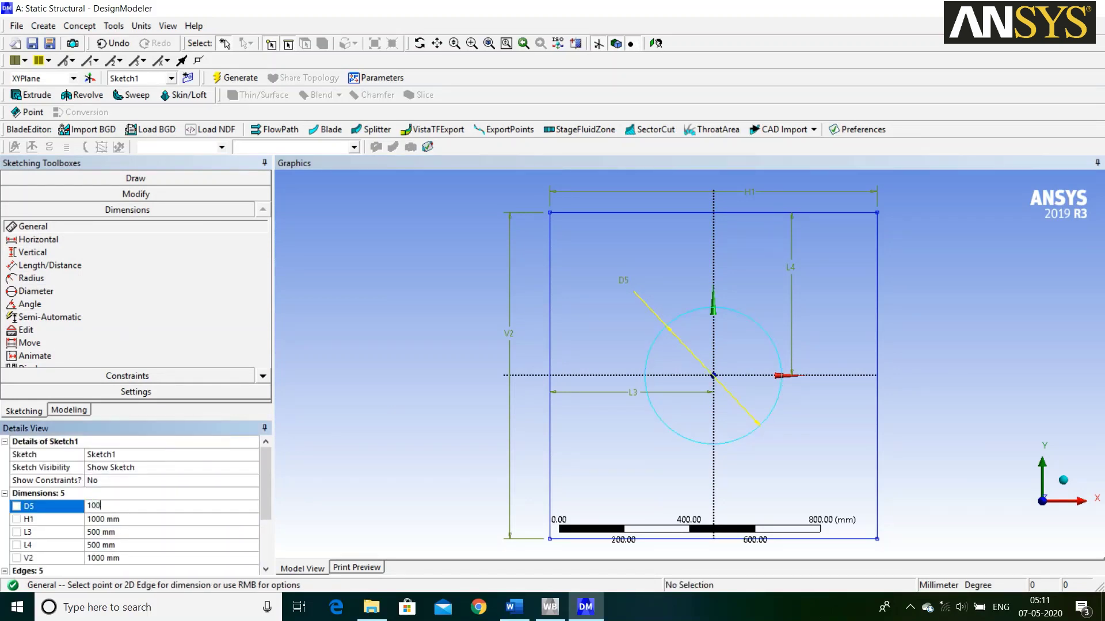
text(00)
key(Return)
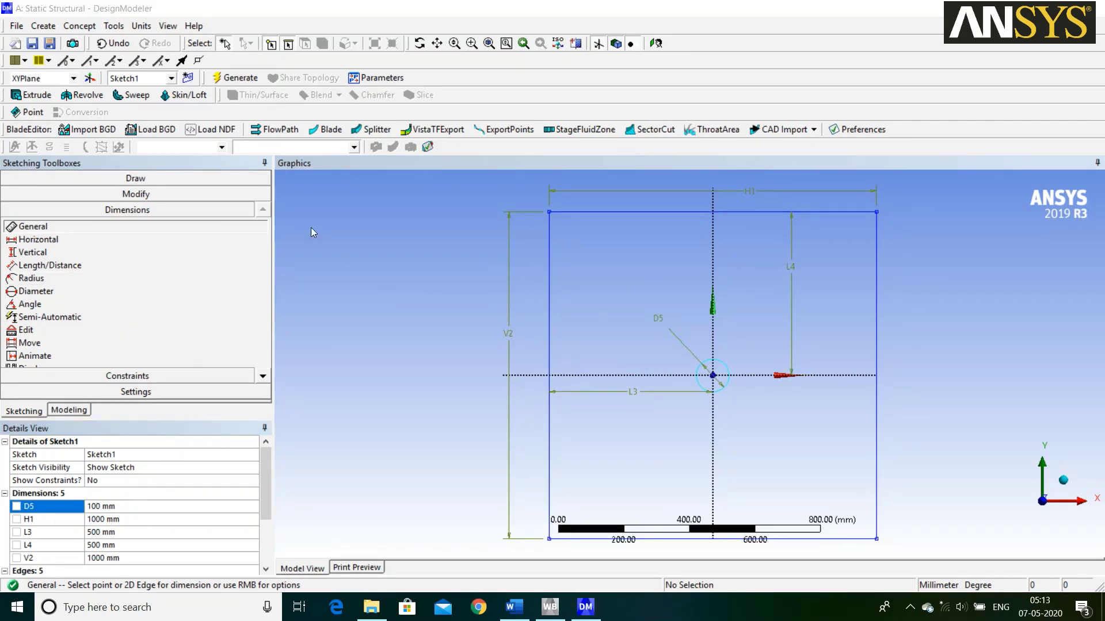
- Generate surface body SurfaceSk1 from Sketch1 with Surfaces From Sketches
click(97, 29)
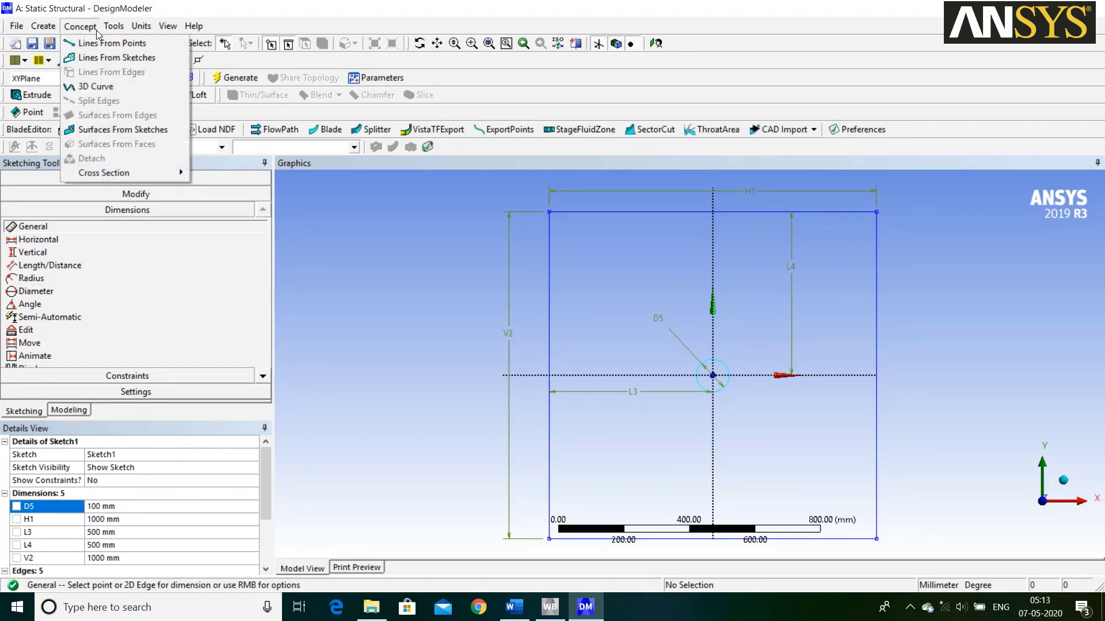
click(171, 130)
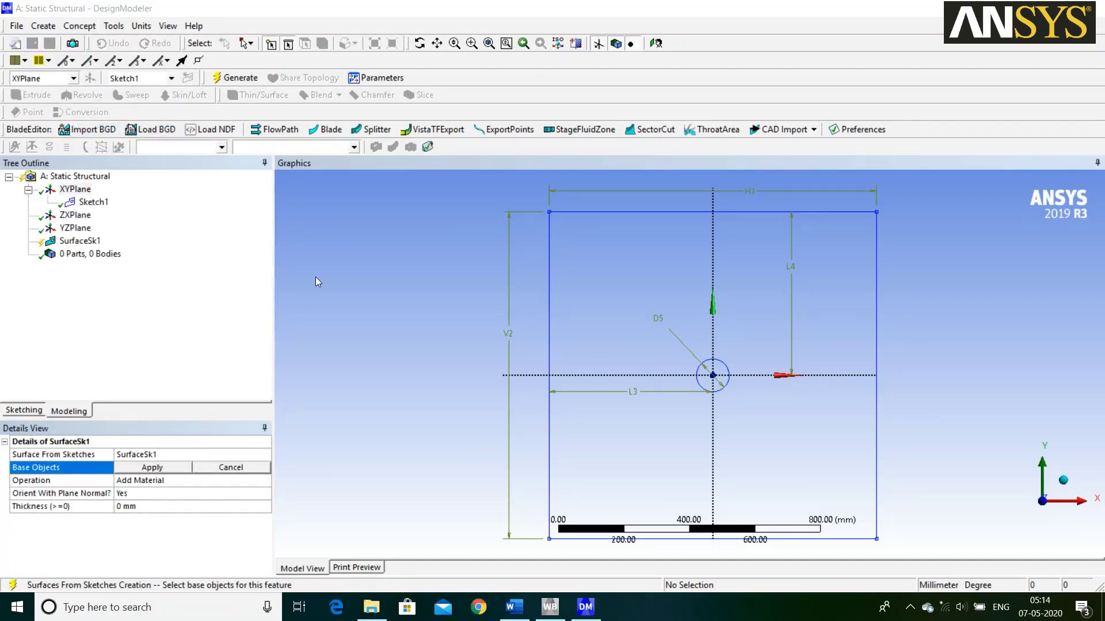
click(99, 202)
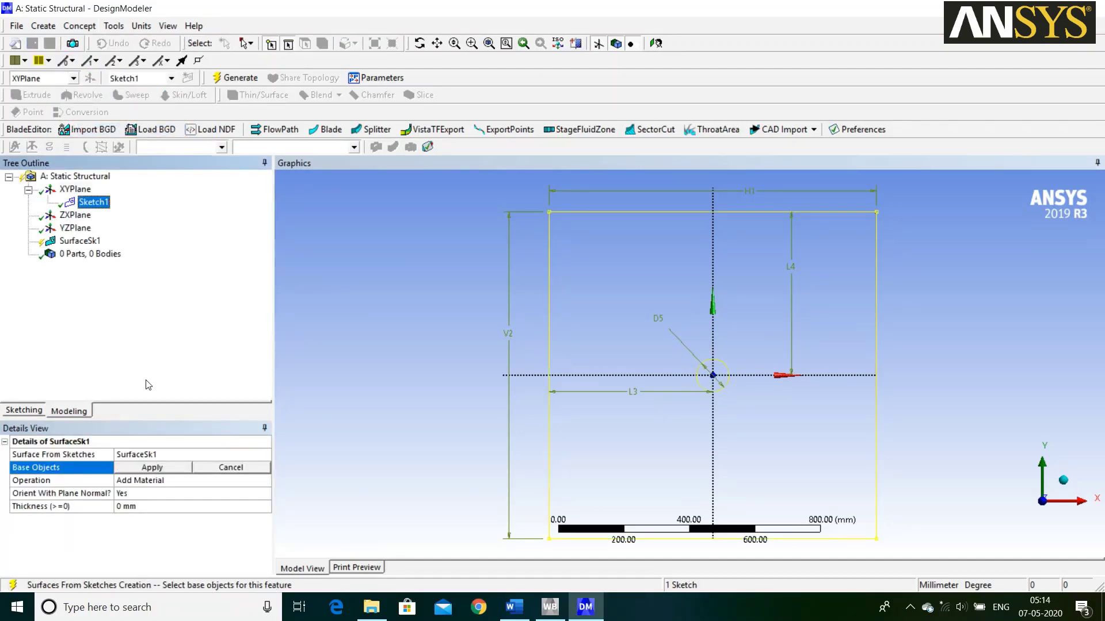
click(175, 469)
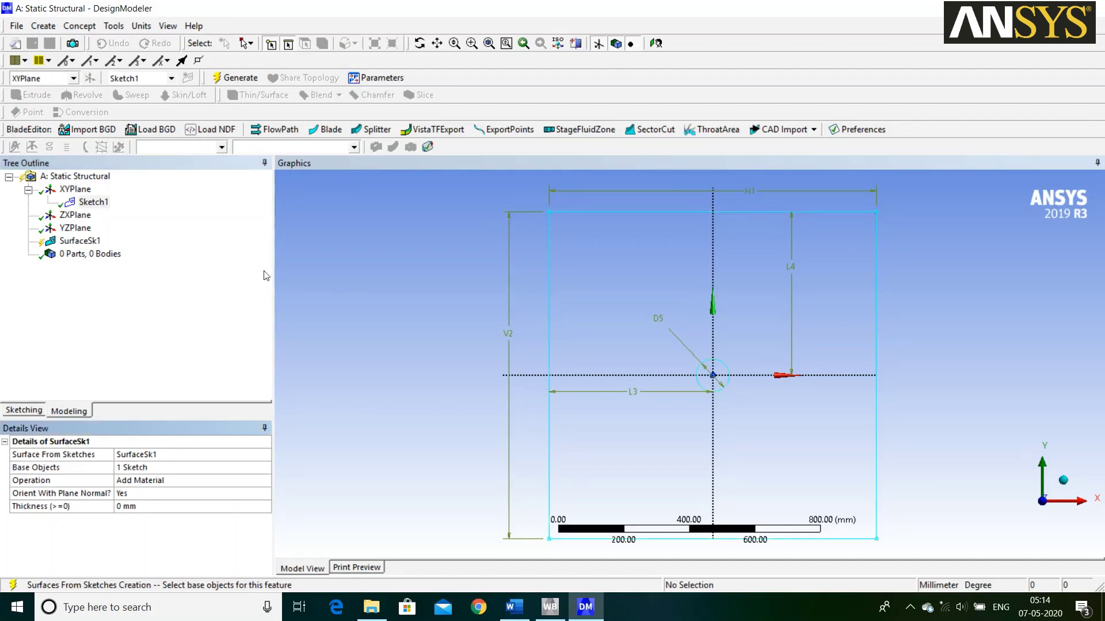
click(234, 77)
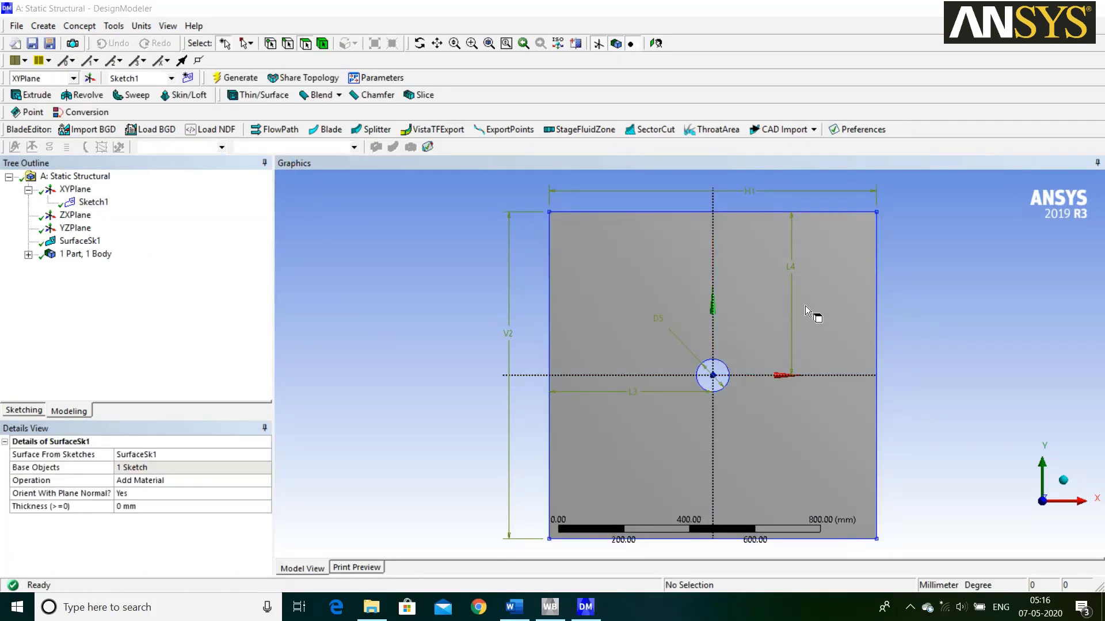
- Generate Plane4 based on the XYPlane
click(90, 79)
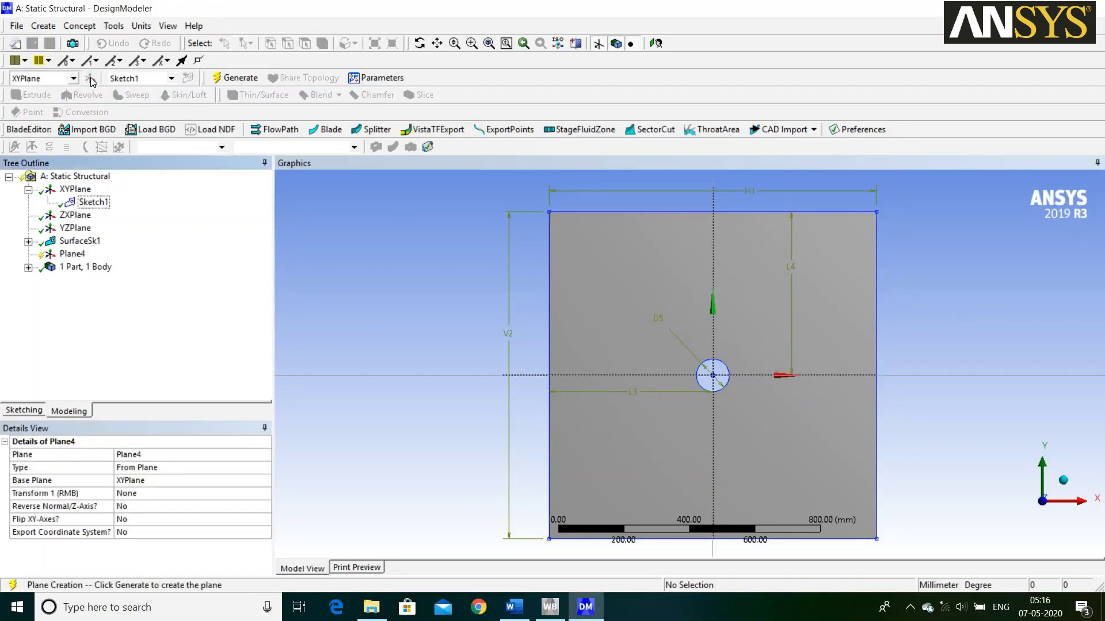
click(223, 469)
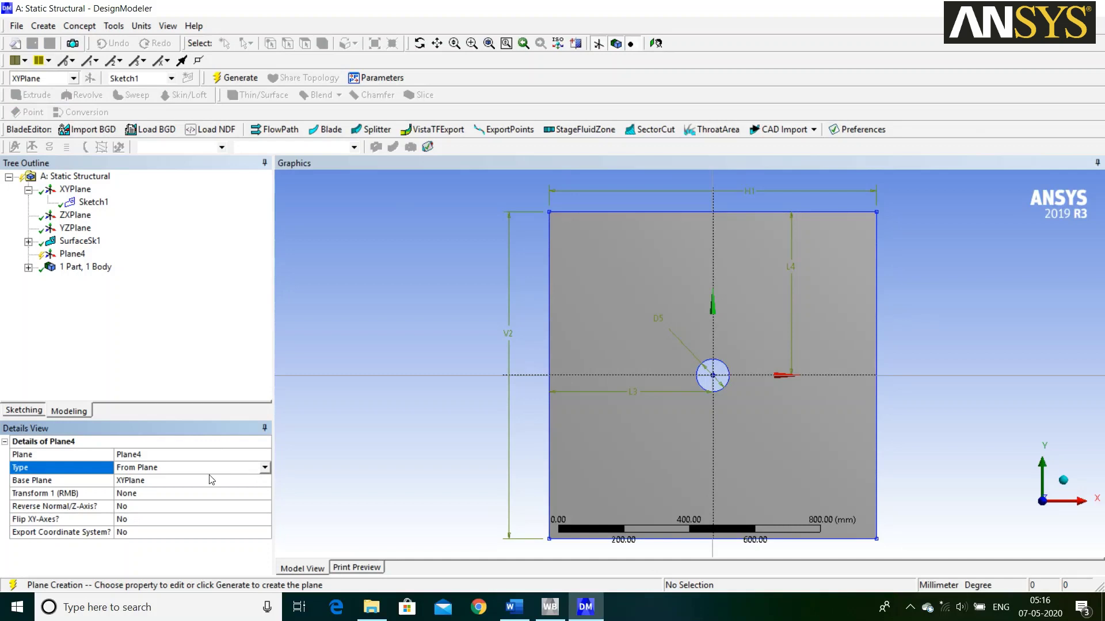
click(201, 485)
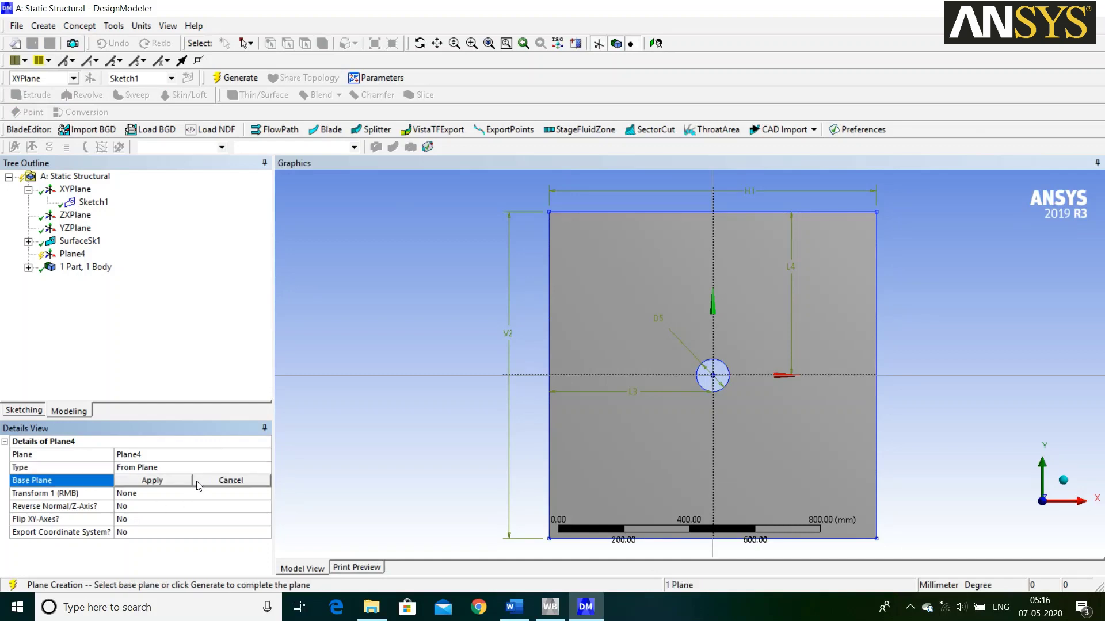
click(180, 485)
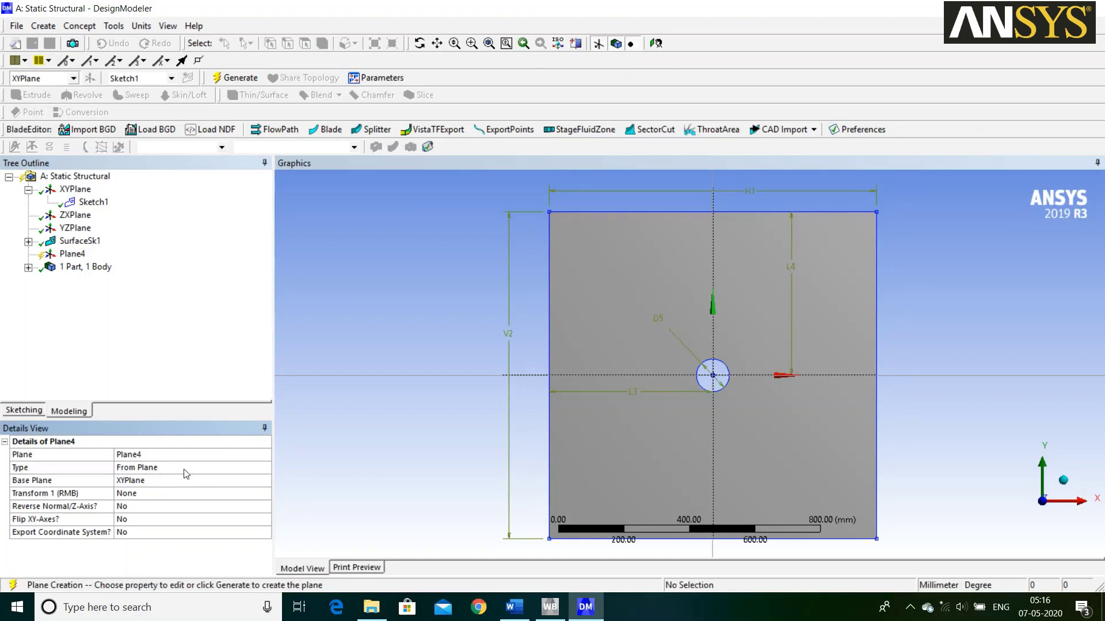
click(229, 84)
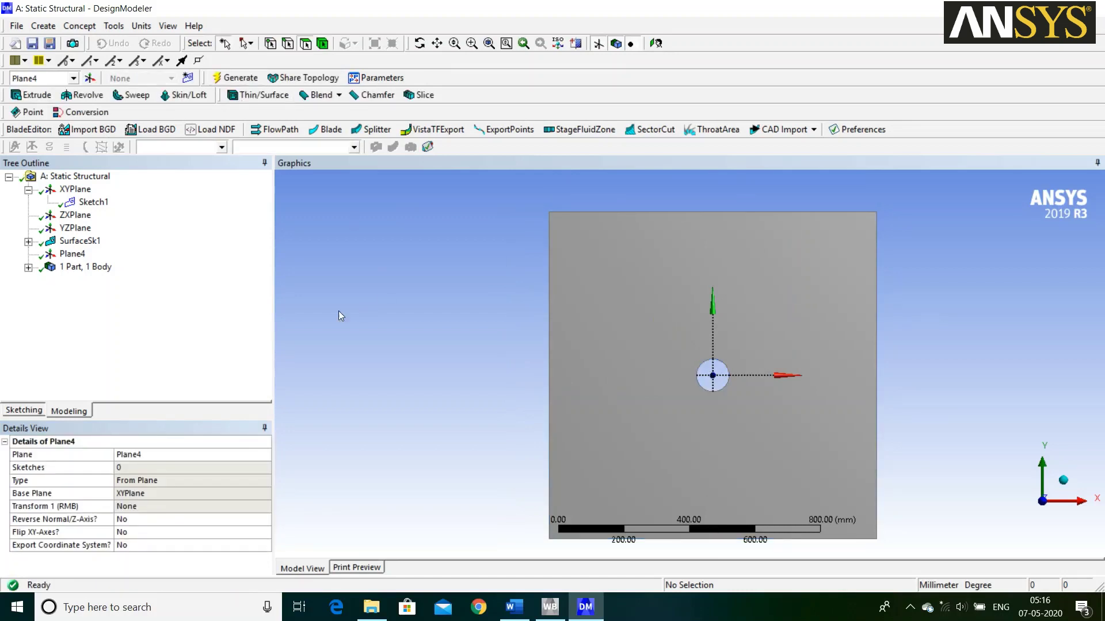
- Orient the view to look straight at Plane4
click(79, 256)
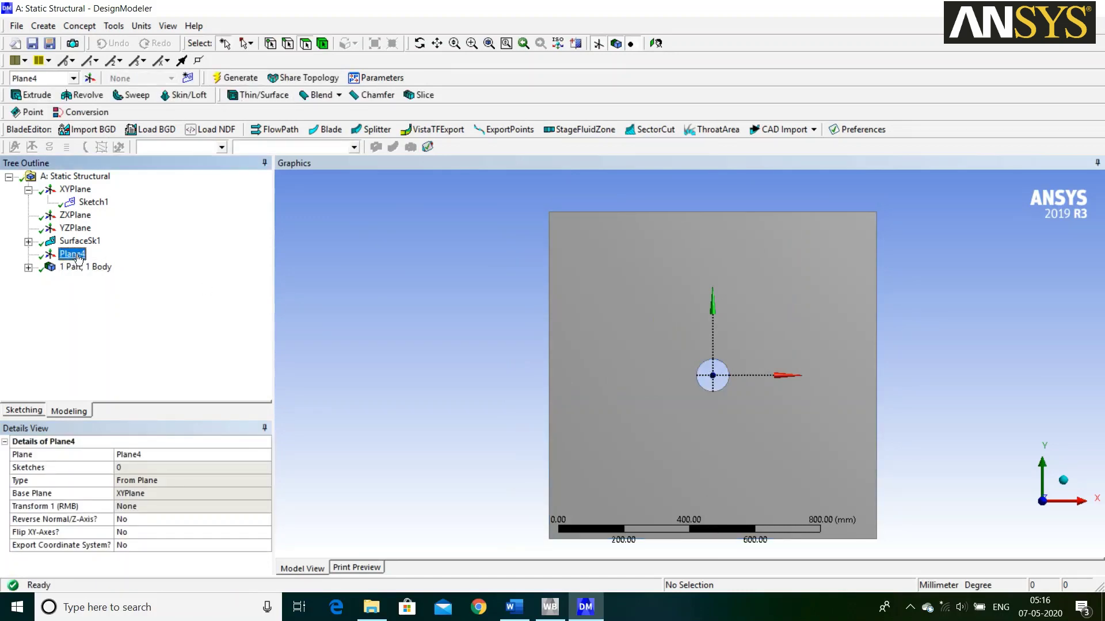
right_click(79, 257)
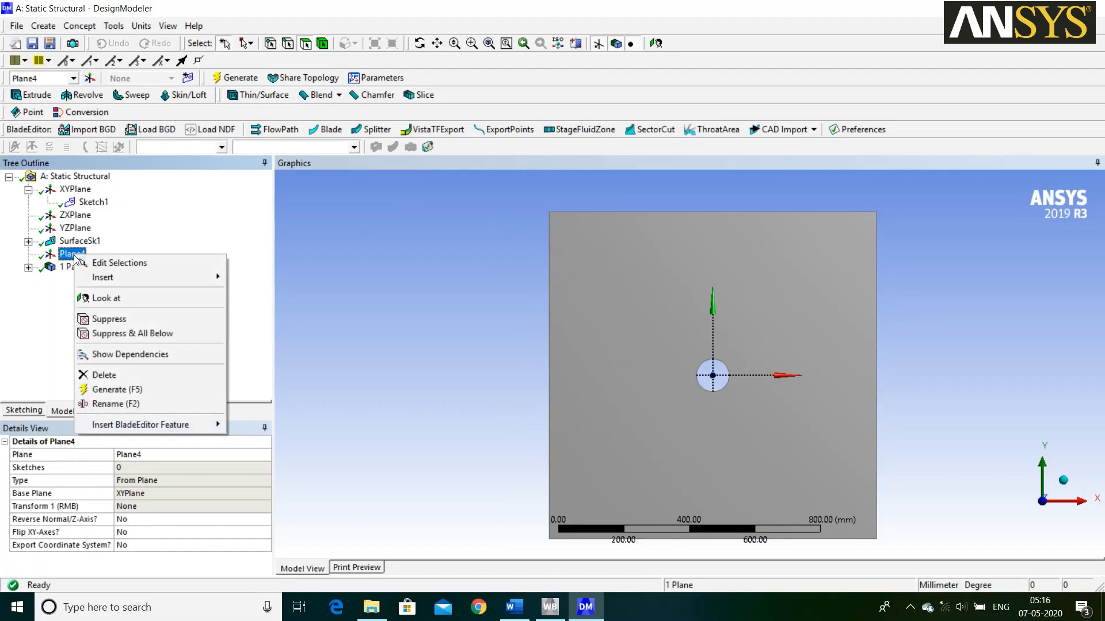
click(129, 297)
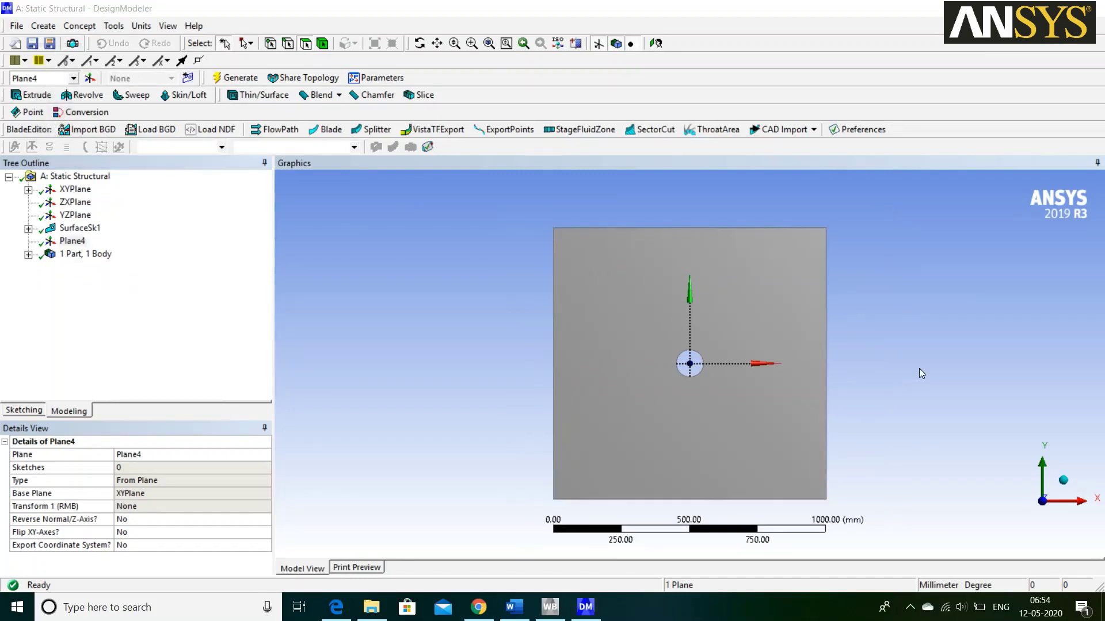
- Sketch two corner-to-corner diagonal lines, Ln14 and Ln15, on Plane4
click(23, 411)
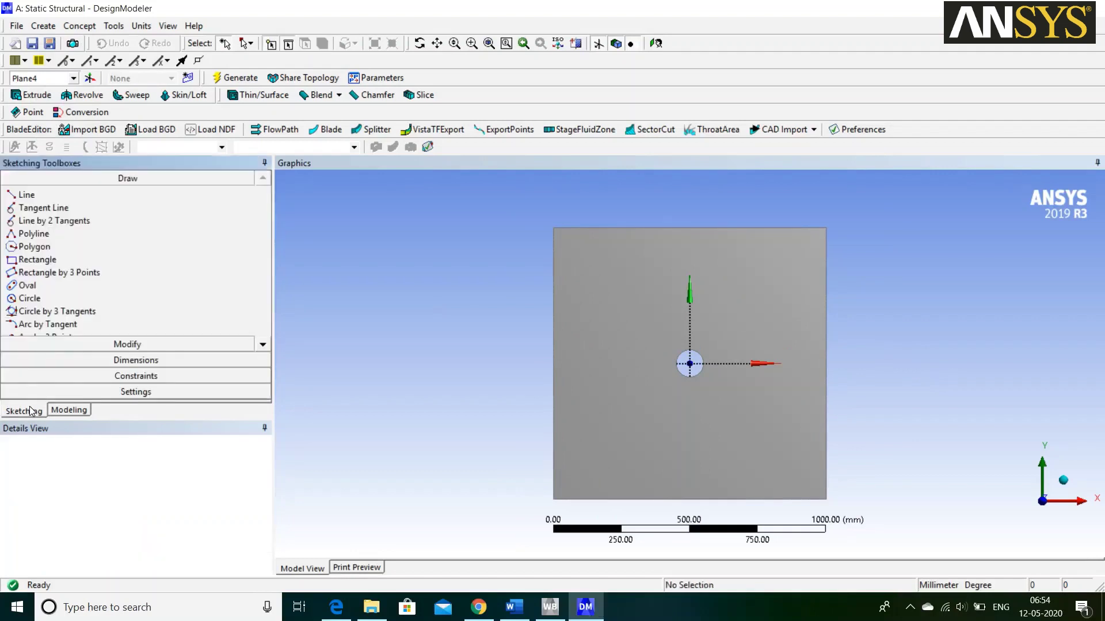
click(77, 197)
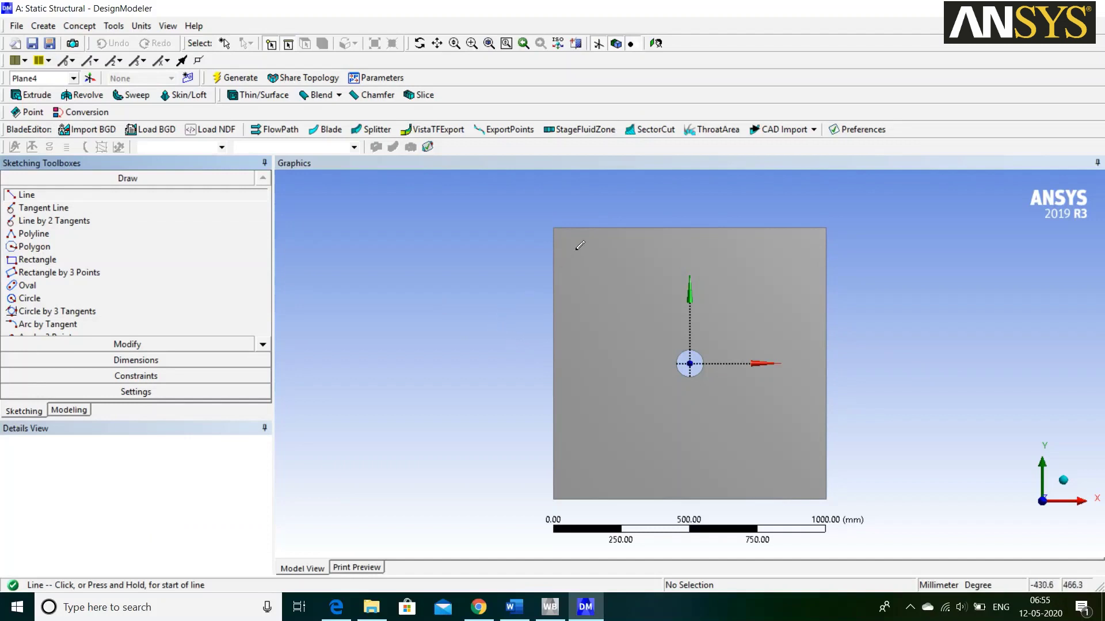
click(554, 229)
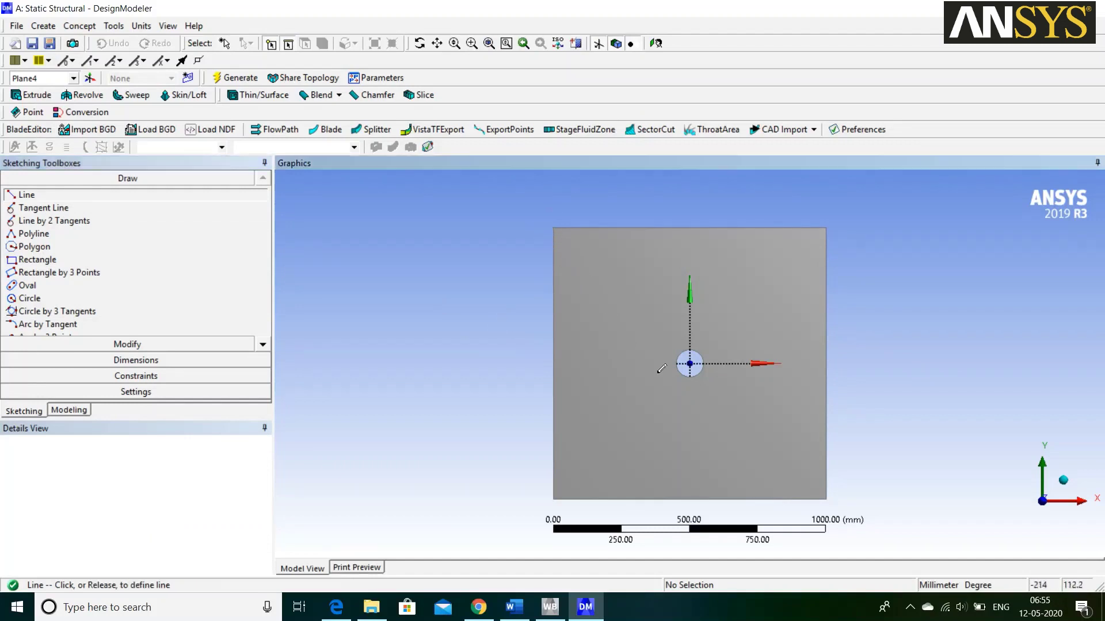
click(827, 499)
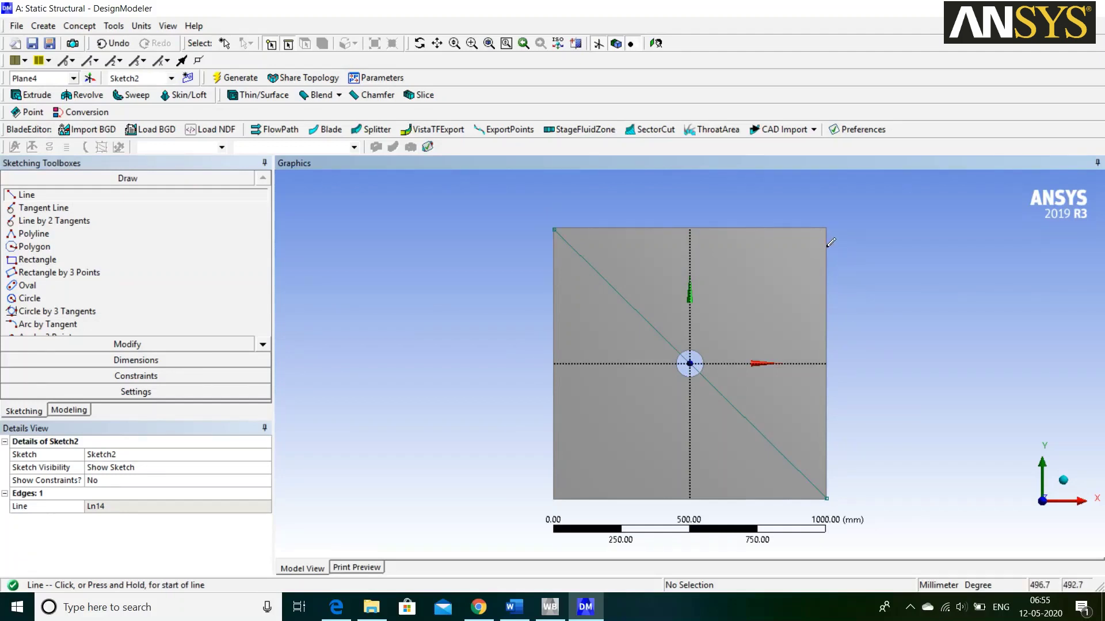
click(827, 230)
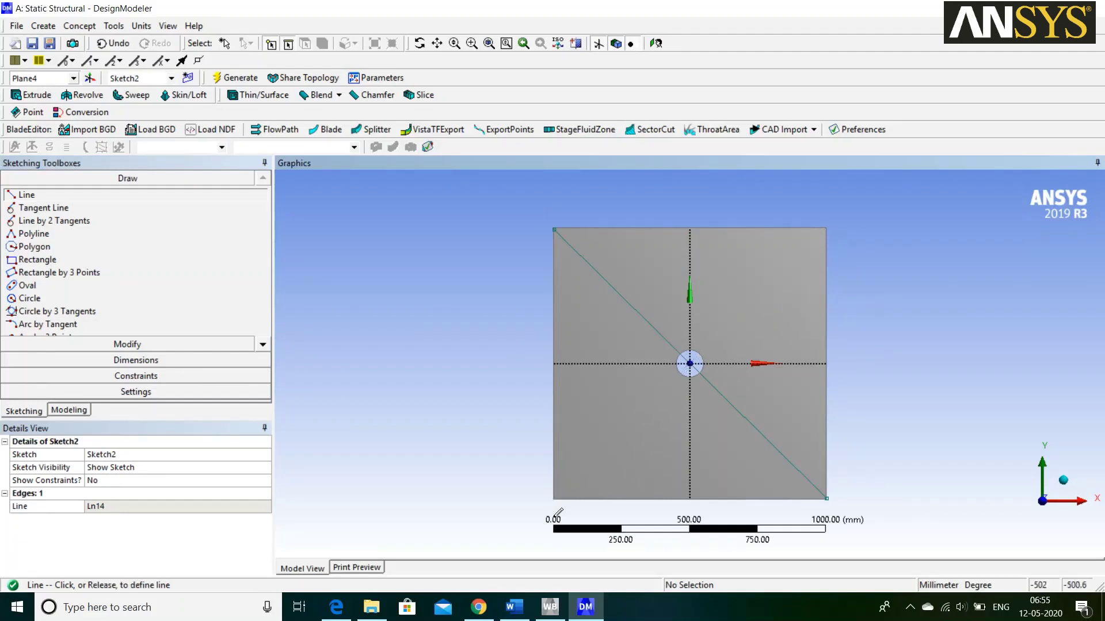
click(554, 499)
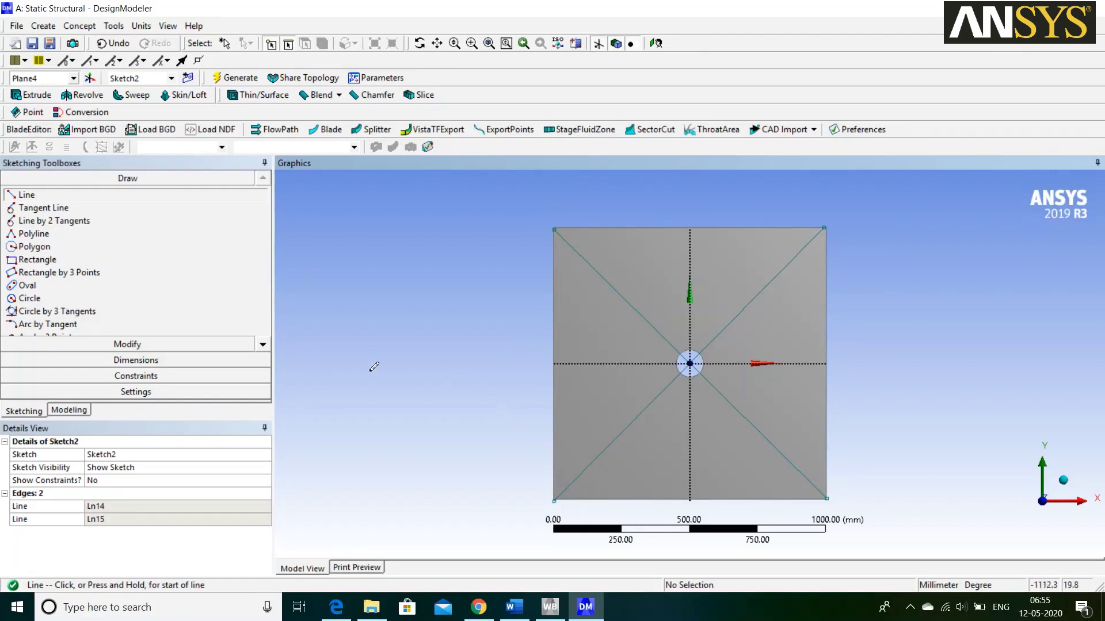
click(262, 362)
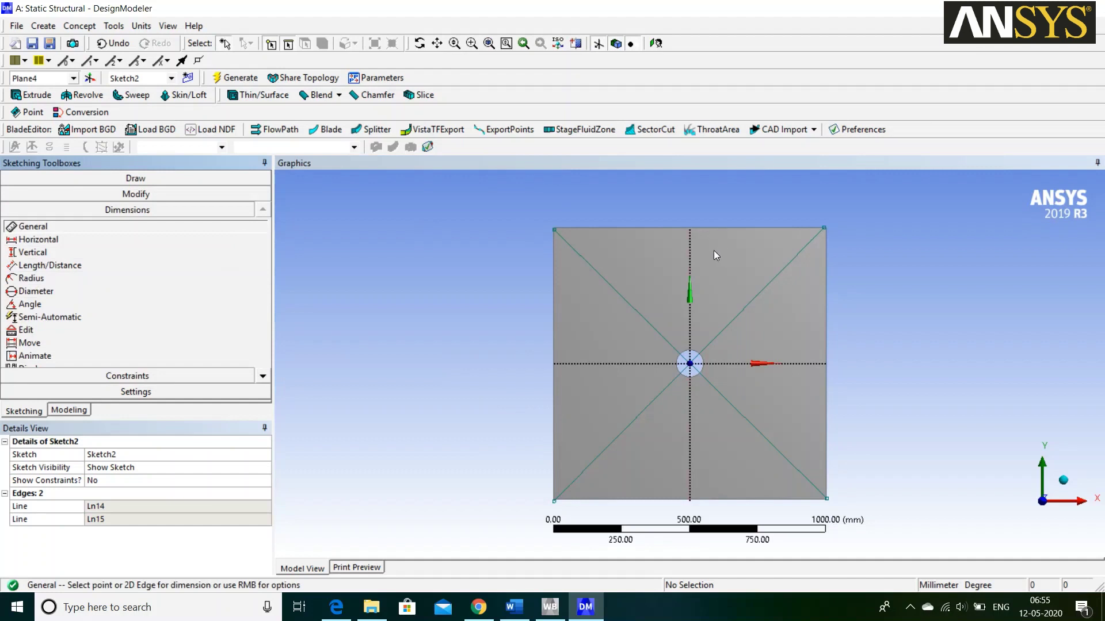
- Dimension the angle between the vertical axis and a diagonal line as A1 and set it to 45°
click(689, 245)
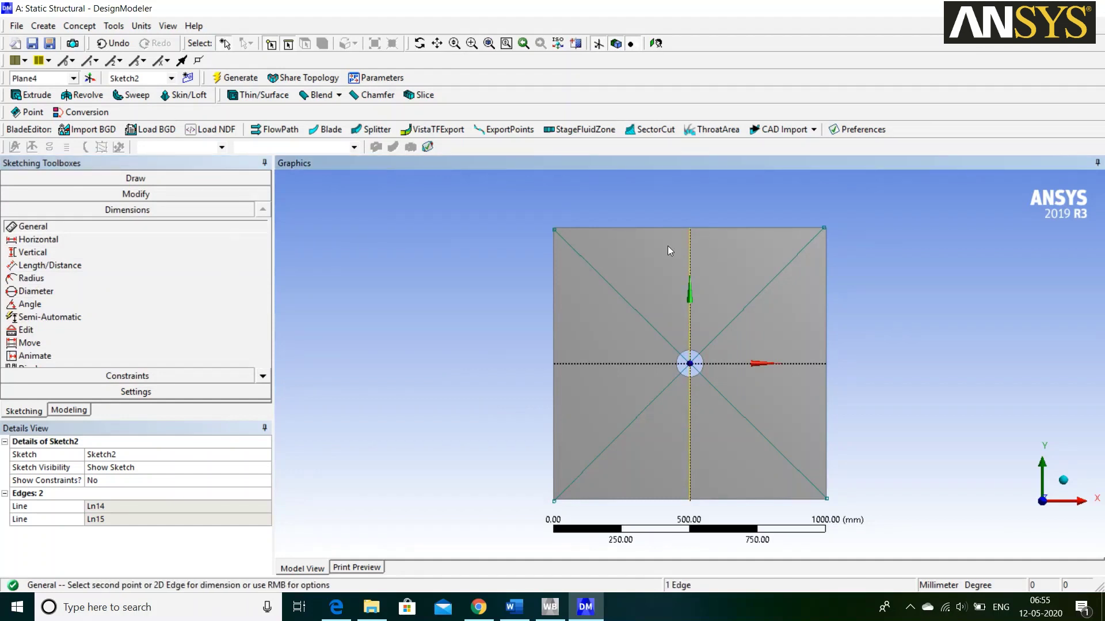
click(605, 276)
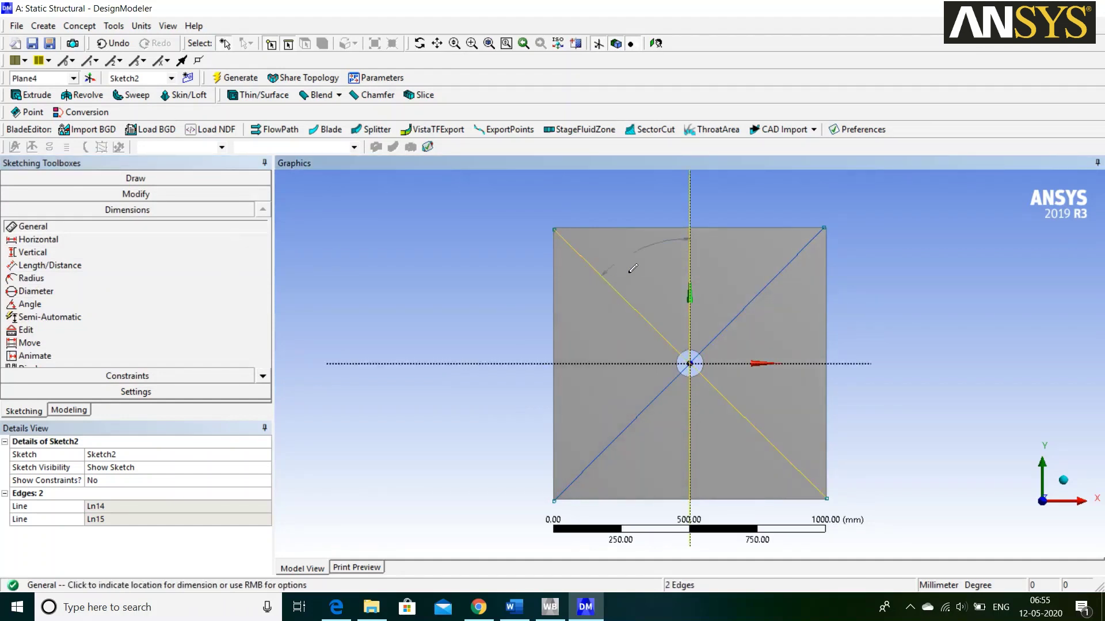
click(644, 250)
click(137, 508)
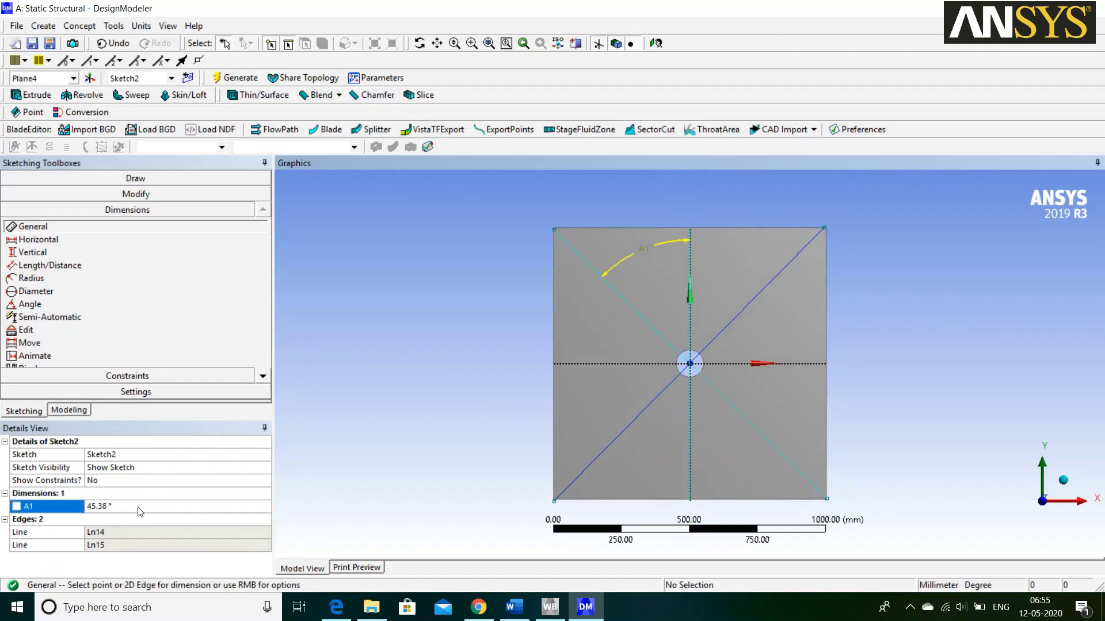
text(45)
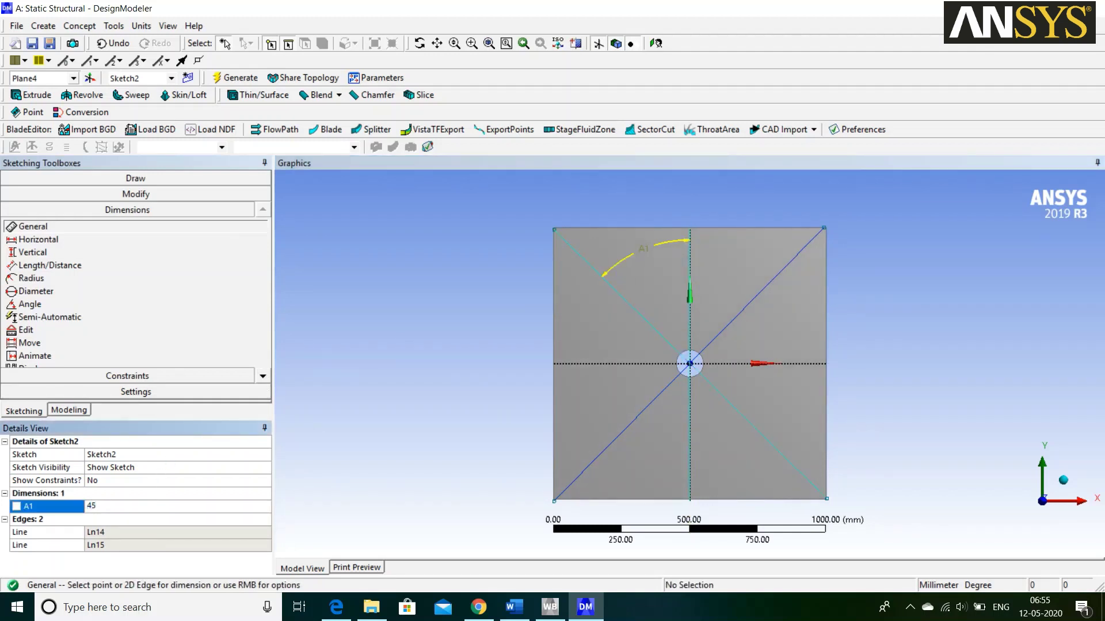
key(Return)
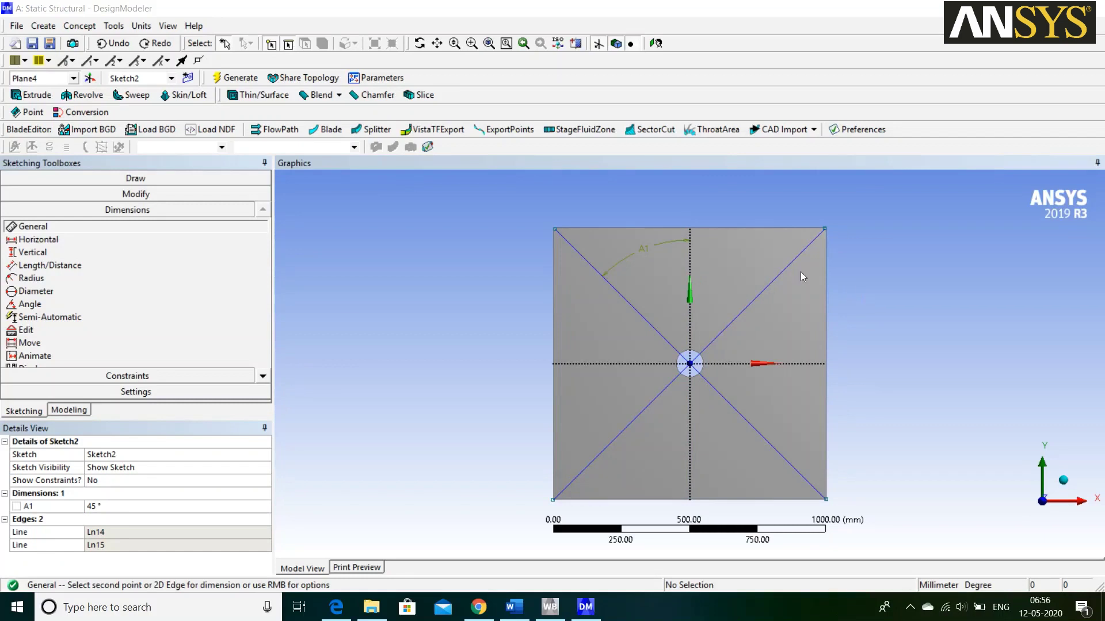
click(105, 26)
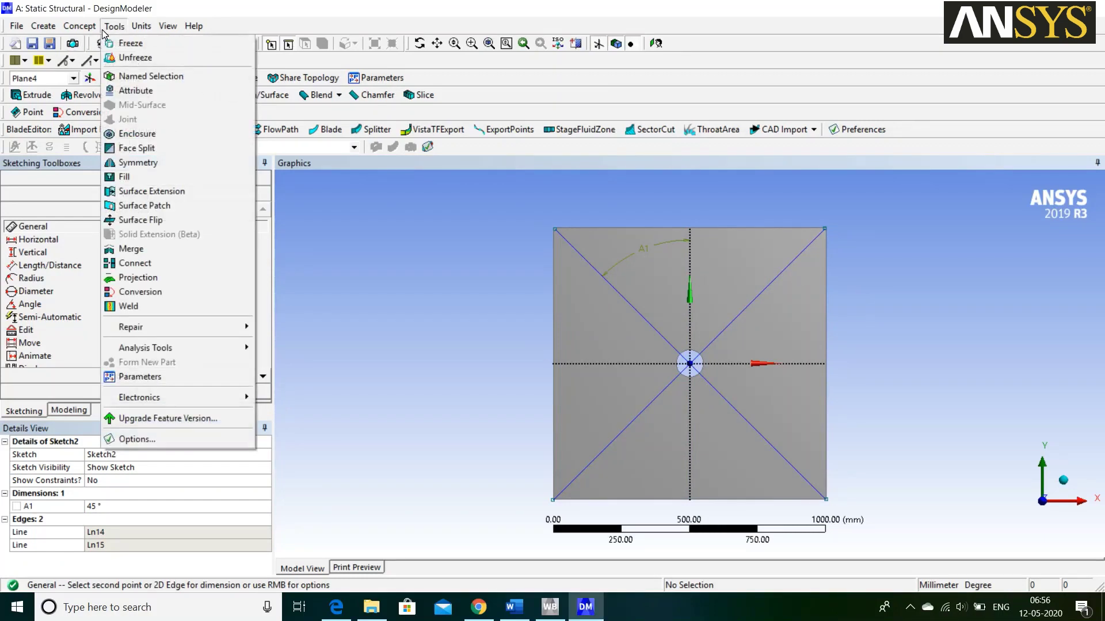
- Face-split the square plate face using both Sketch2 diagonals as tool geometry, then generate FaceSplit1
click(181, 149)
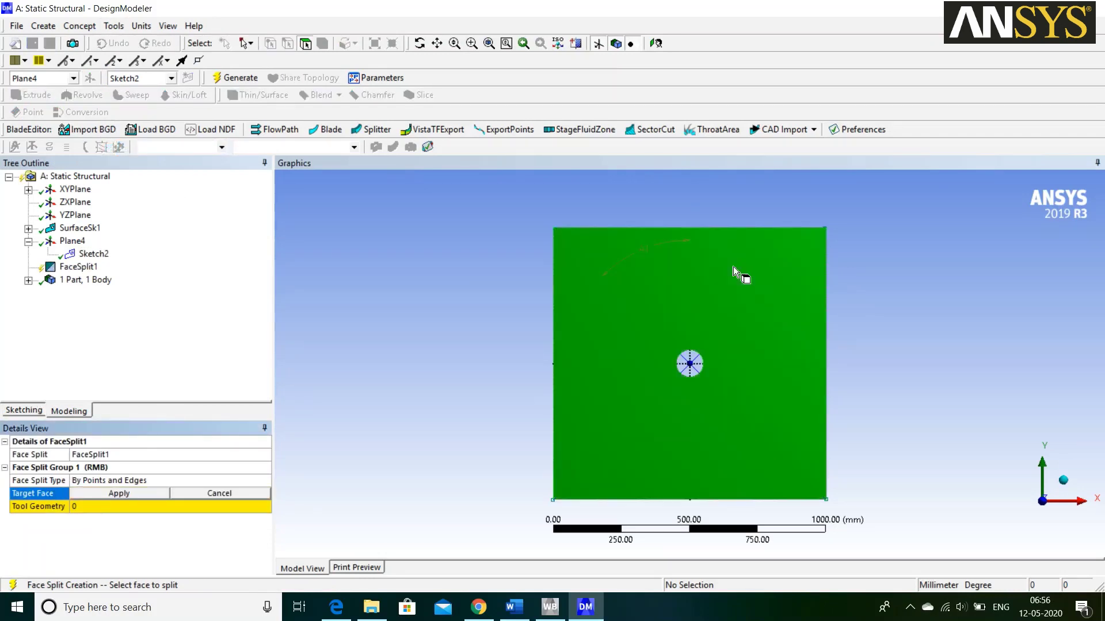
click(732, 267)
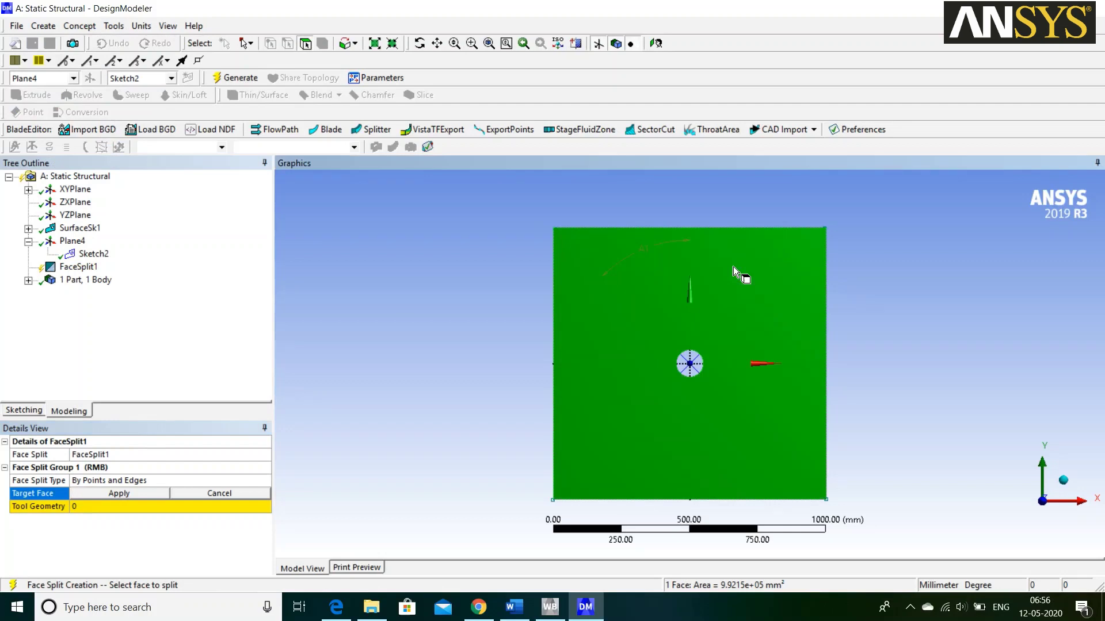
click(101, 494)
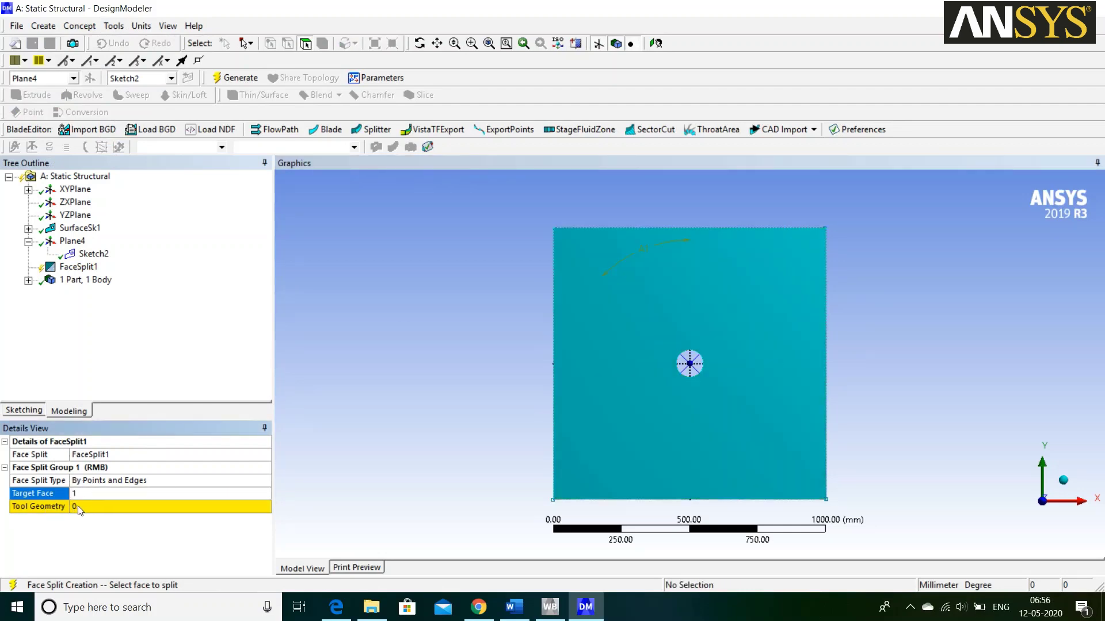
click(79, 509)
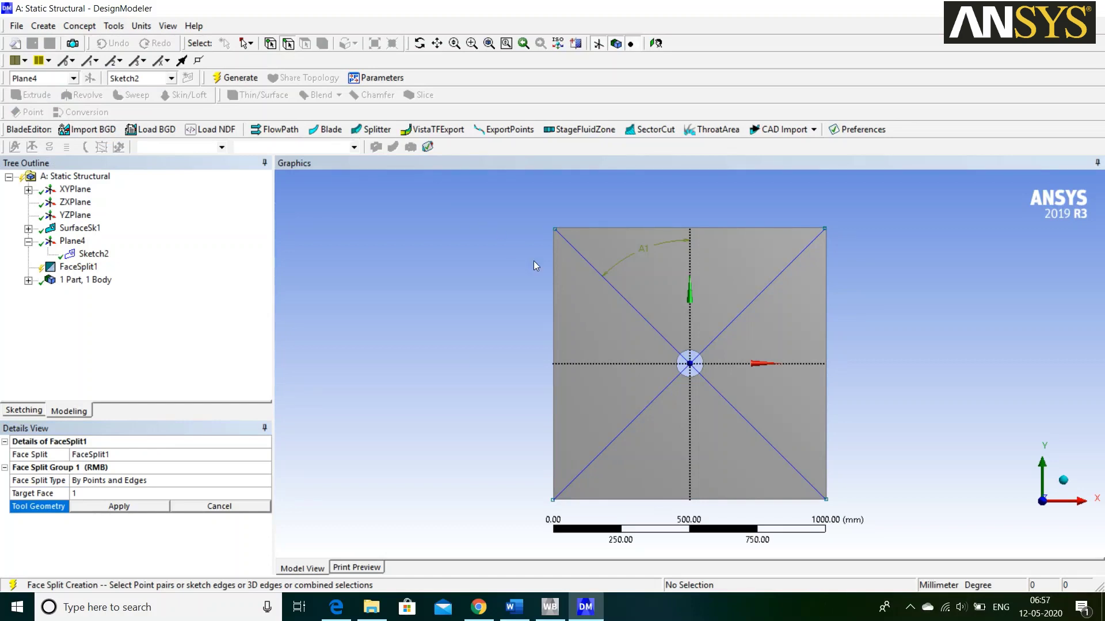
click(638, 316)
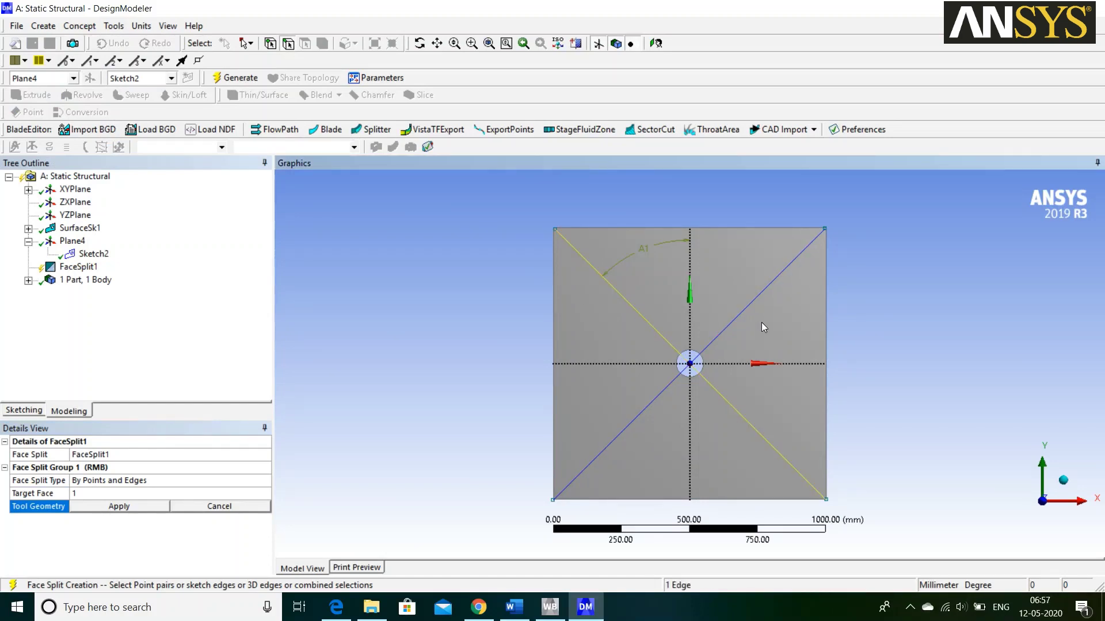
click(764, 295)
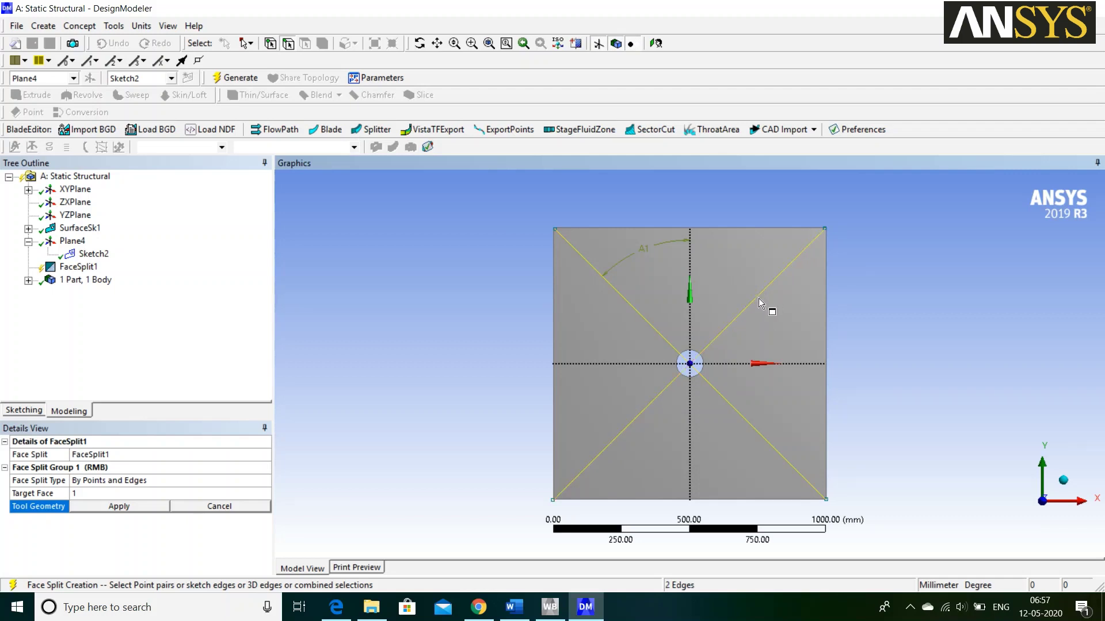
click(143, 512)
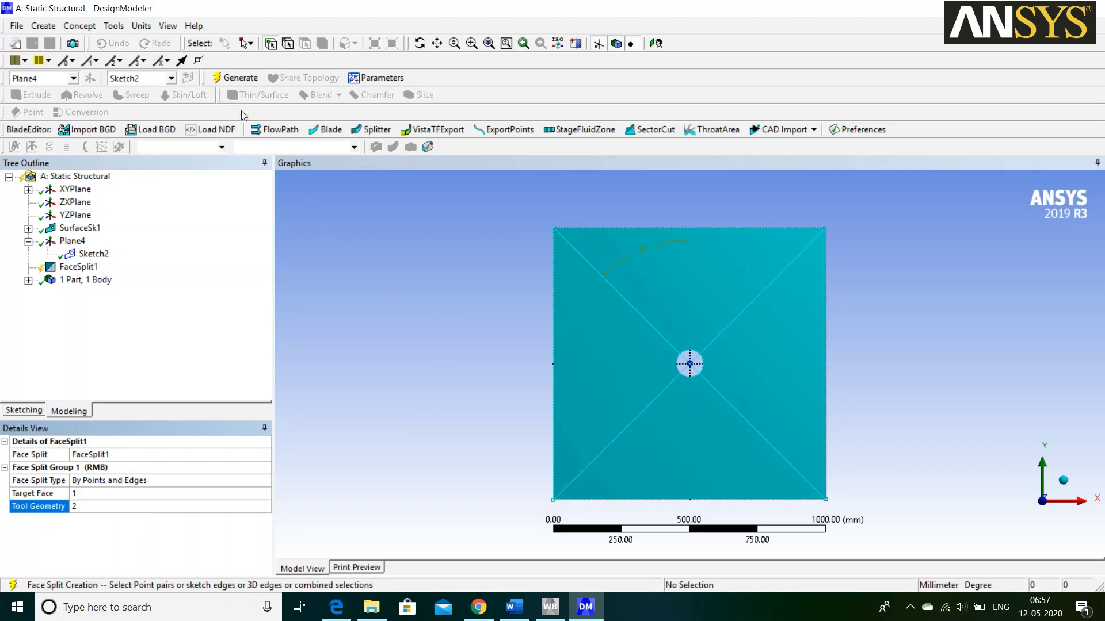
click(236, 76)
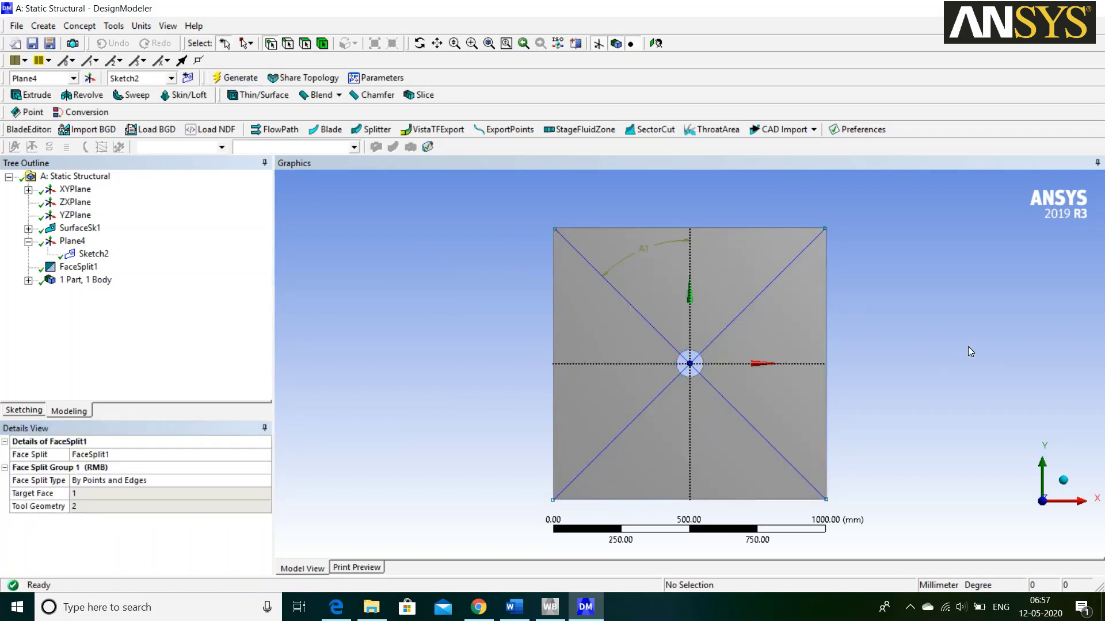
scroll(952, 344, up, 1)
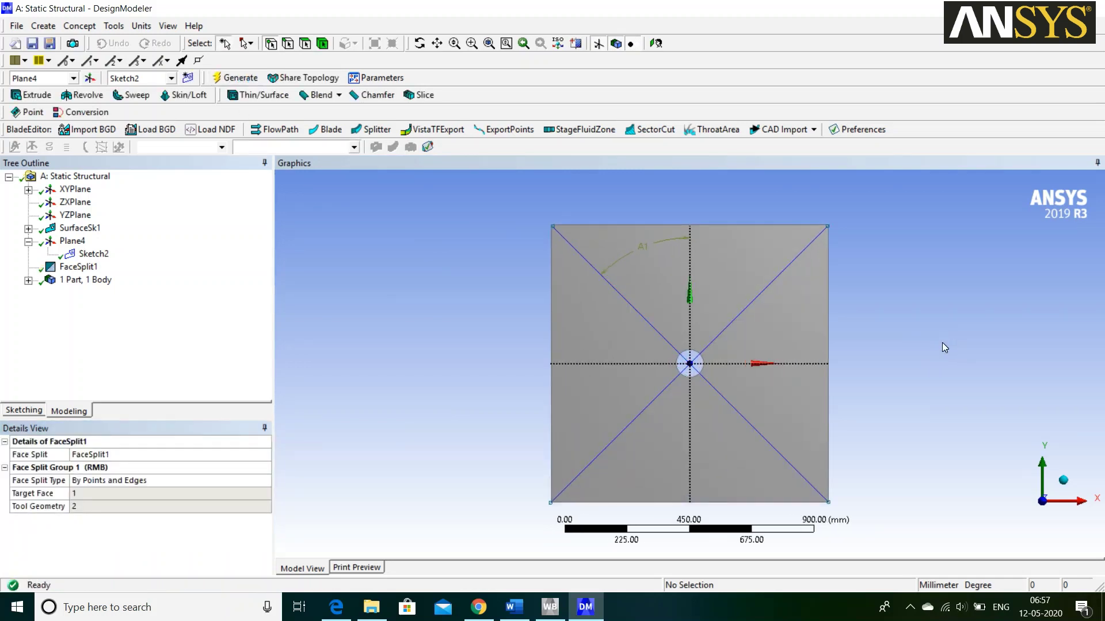
- Open the Static Structural system's Model cell in Mechanical from the Workbench project
click(550, 607)
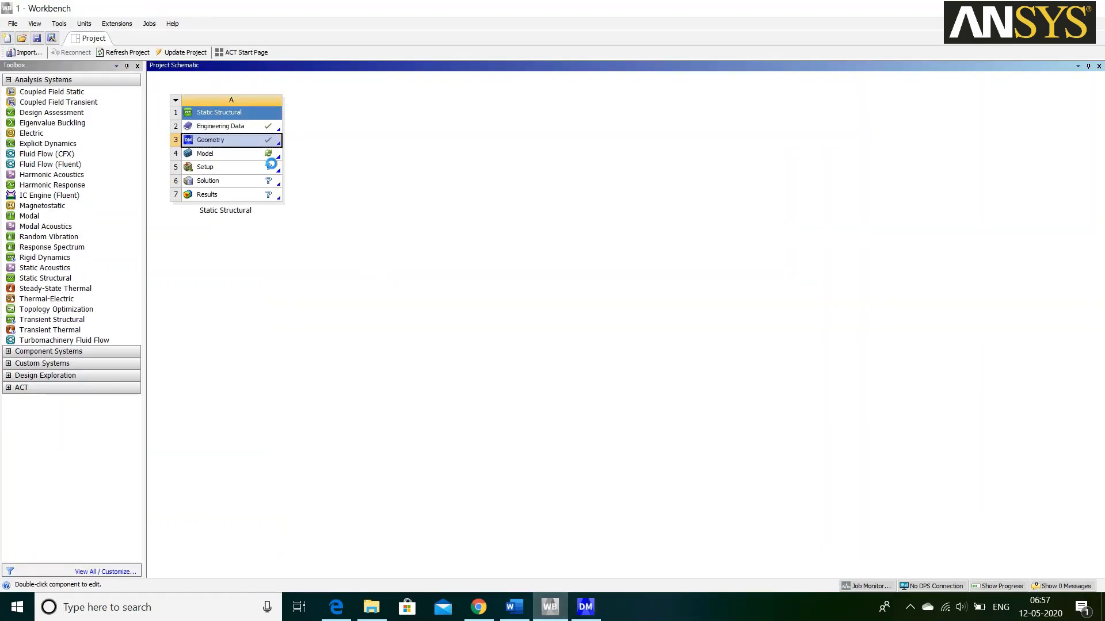
double_click(268, 156)
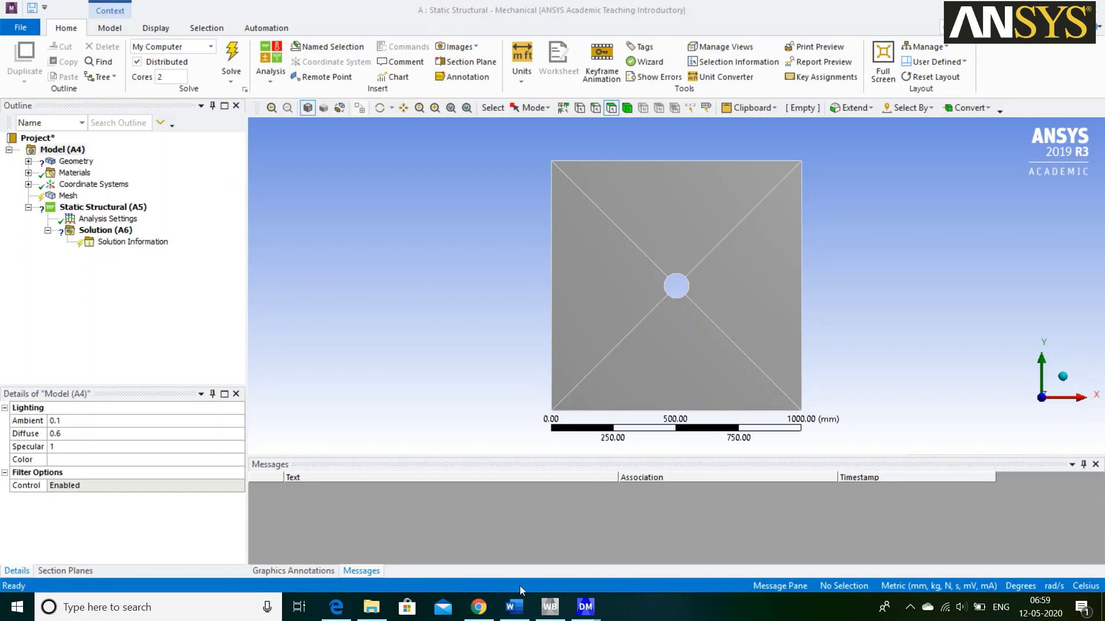
- Check the plate specifications in the Word document, then return to Mechanical
click(520, 612)
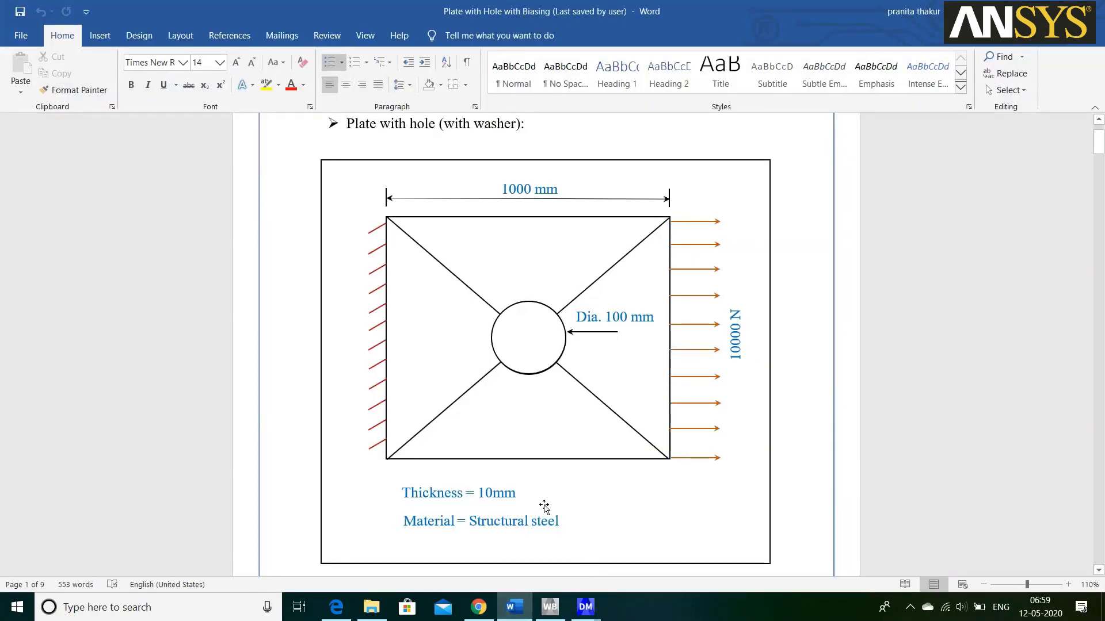
mouse_move(585, 605)
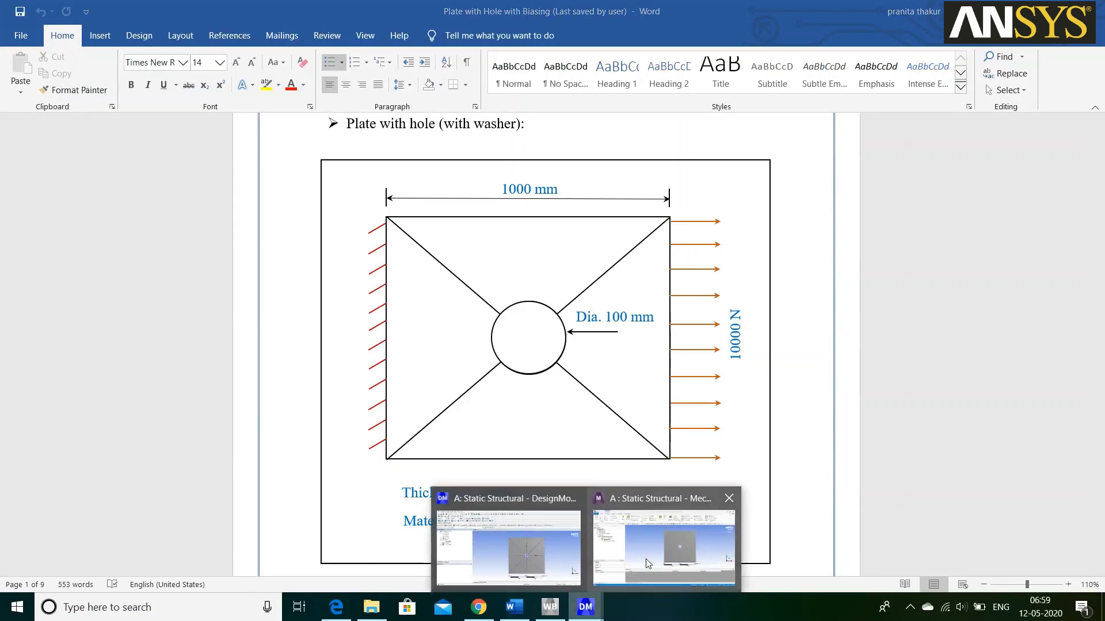
click(613, 499)
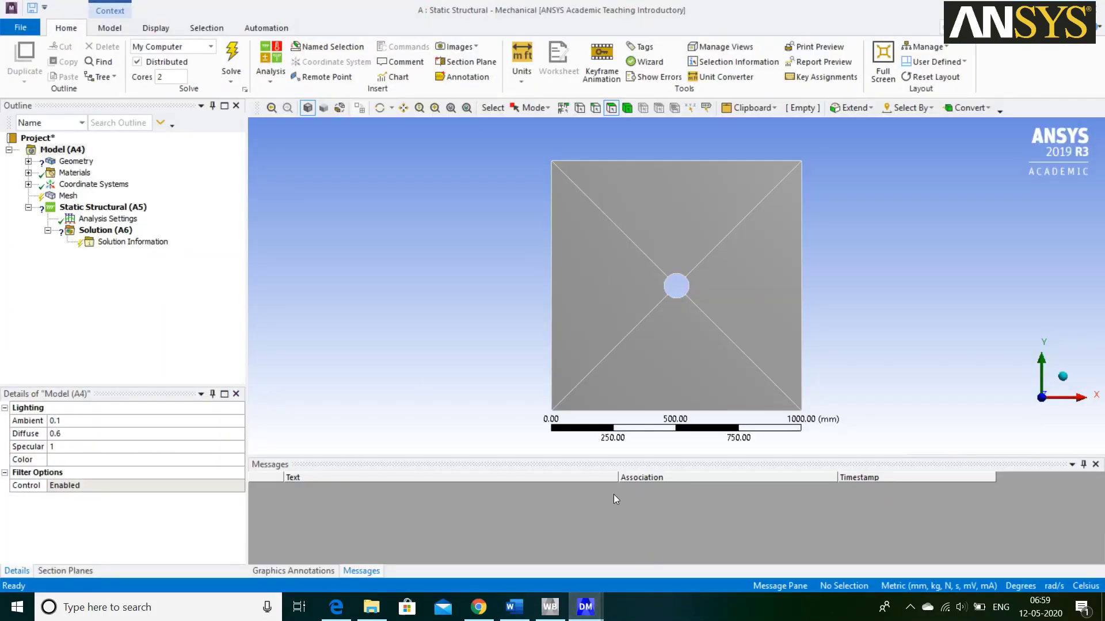
- Set the Surface Body thickness under Geometry to 10 mm
click(28, 161)
click(99, 173)
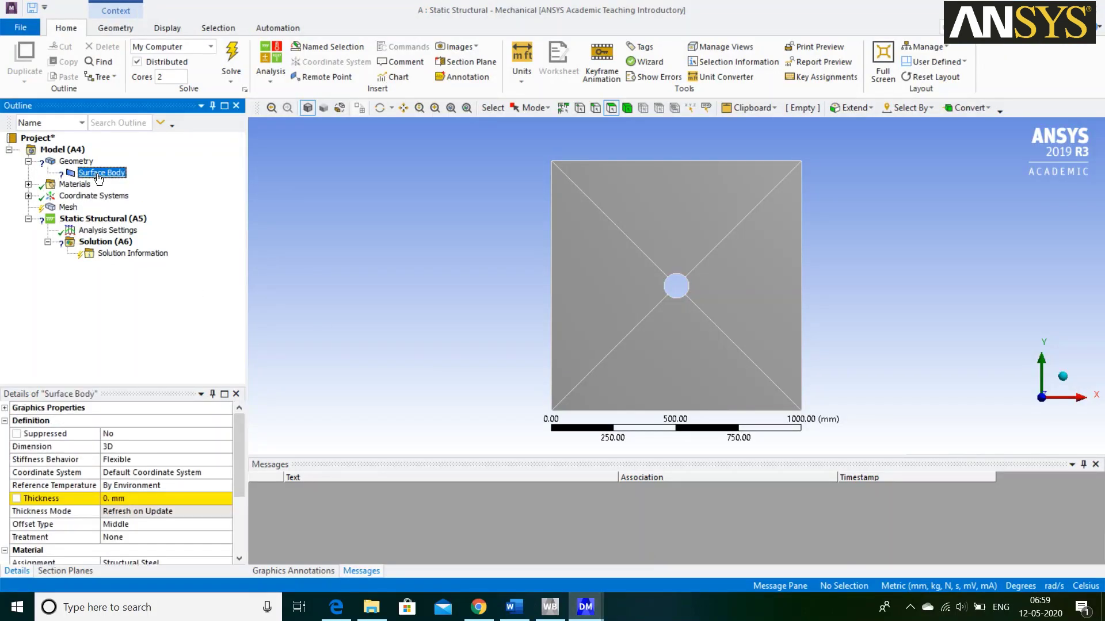
click(133, 499)
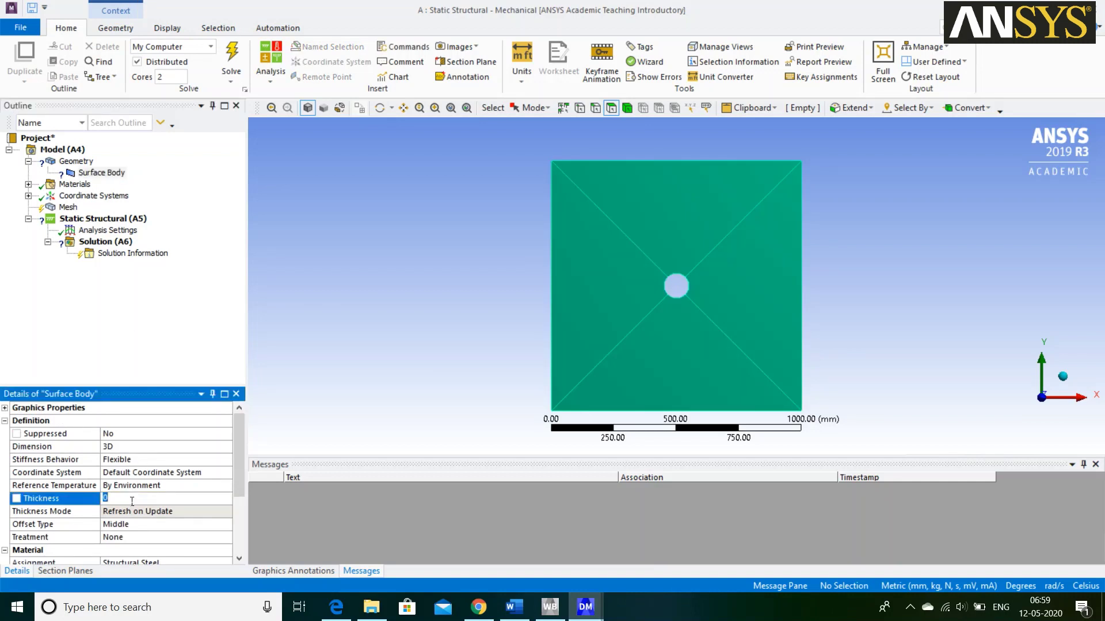
key(Return)
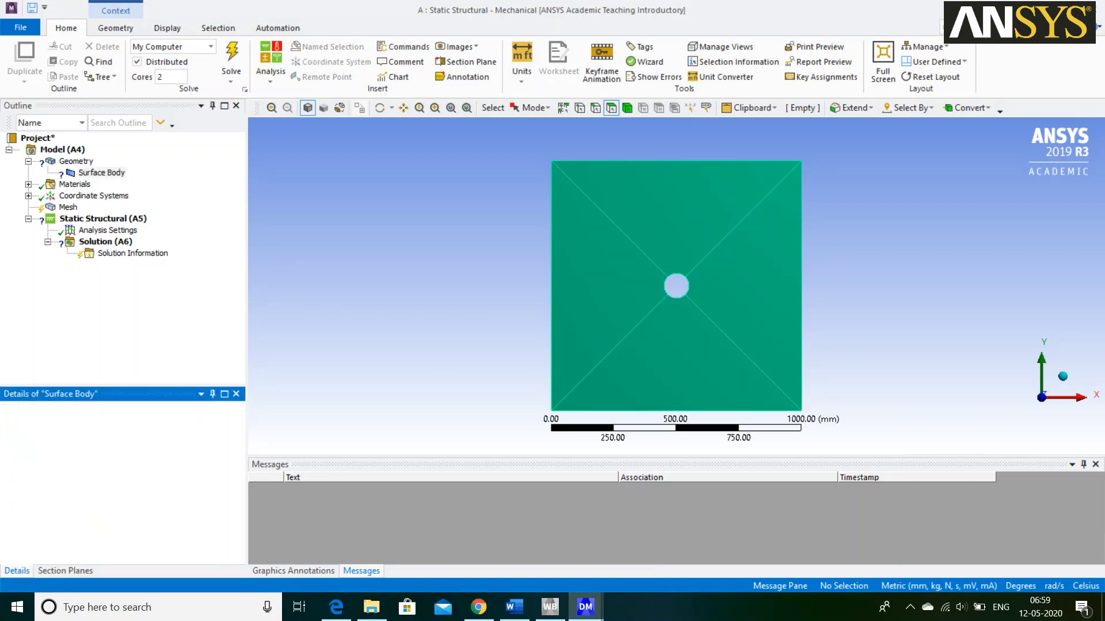
click(517, 608)
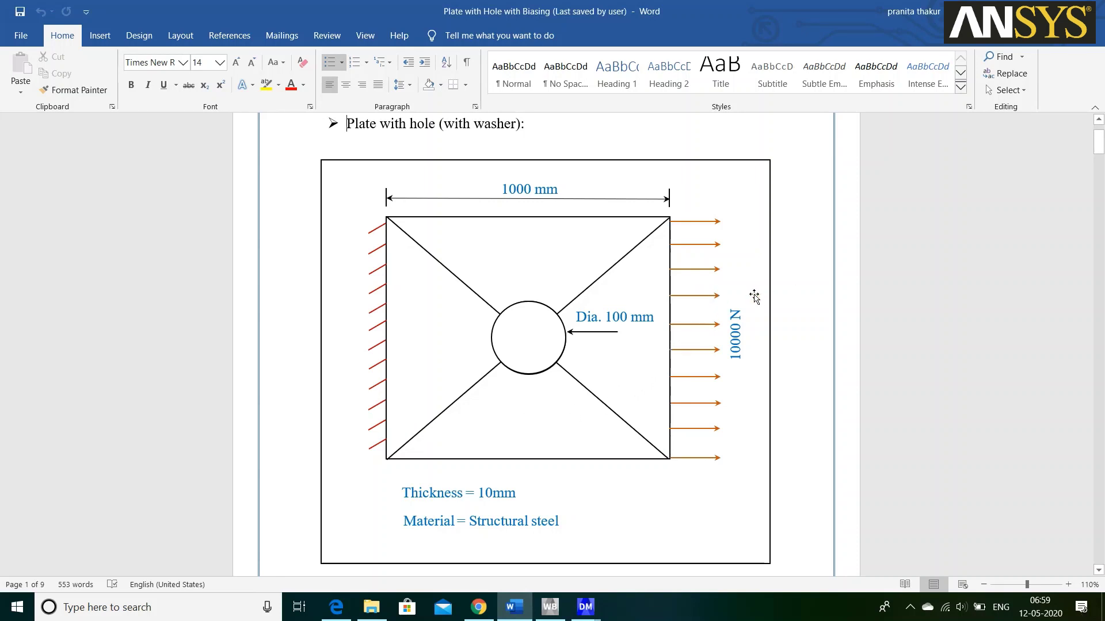
- Insert a Fixed Support under Static Structural and scope it to the plate's left edge
mouse_move(586, 607)
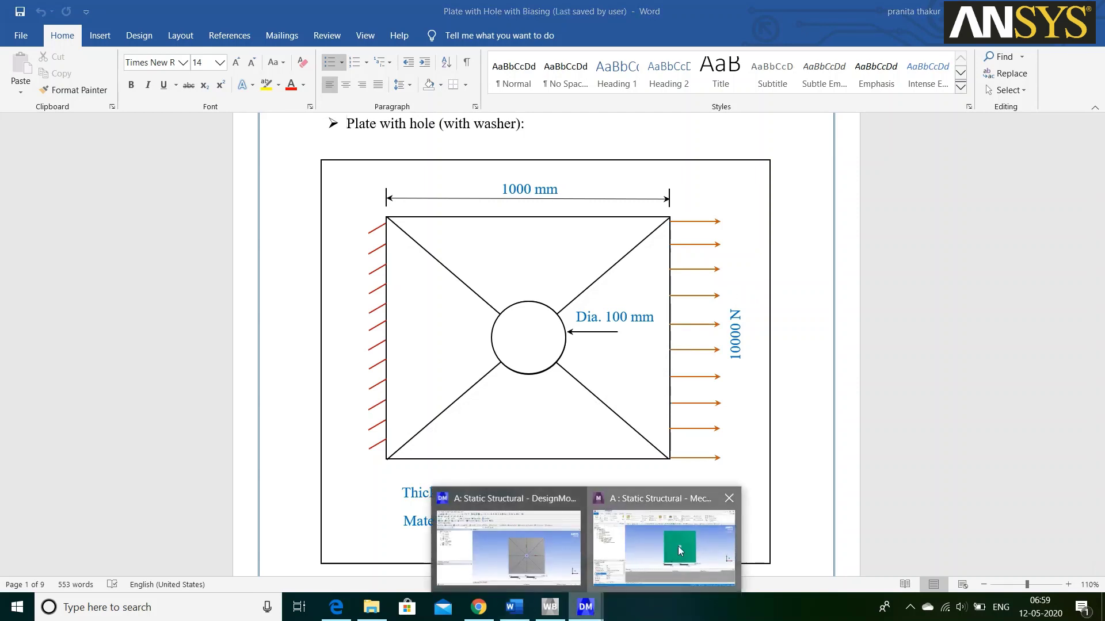
click(678, 546)
click(137, 221)
right_click(137, 221)
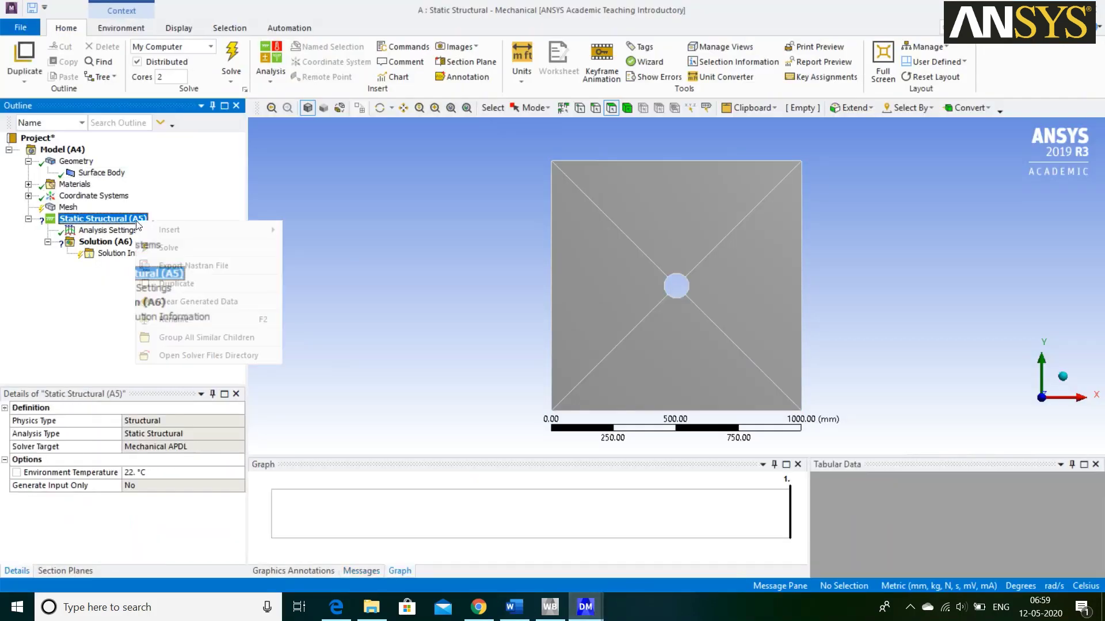
mouse_move(191, 229)
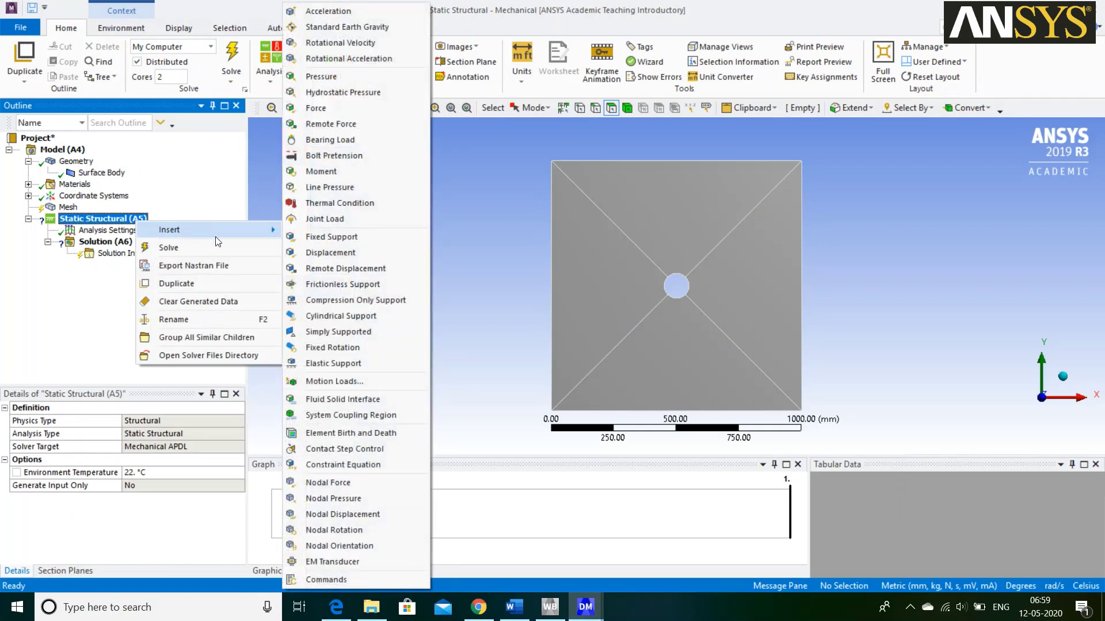
click(314, 235)
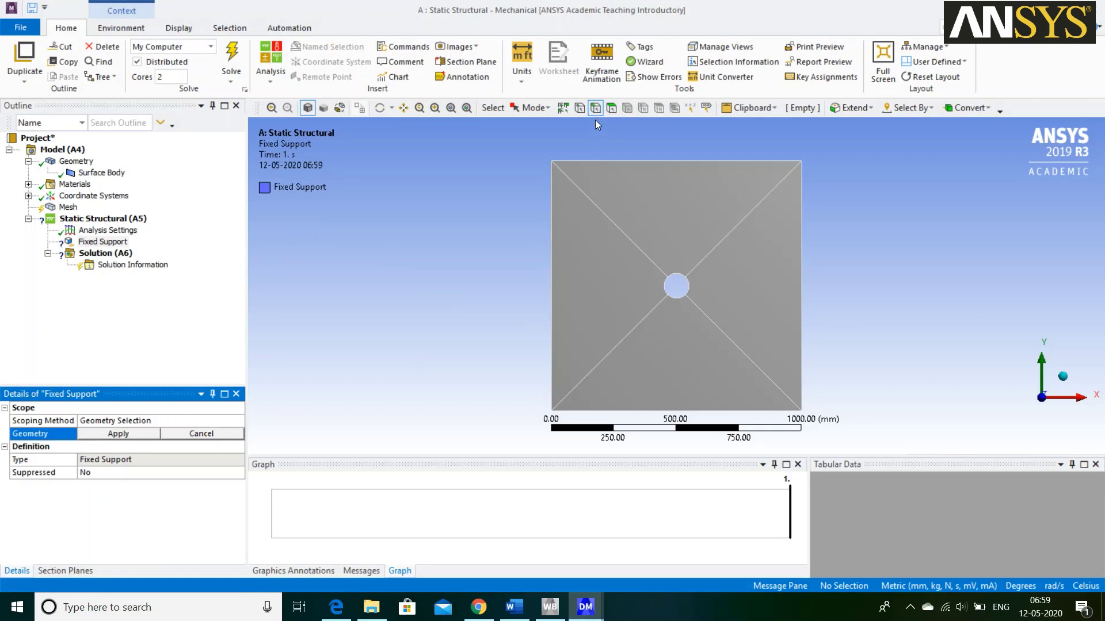
click(549, 250)
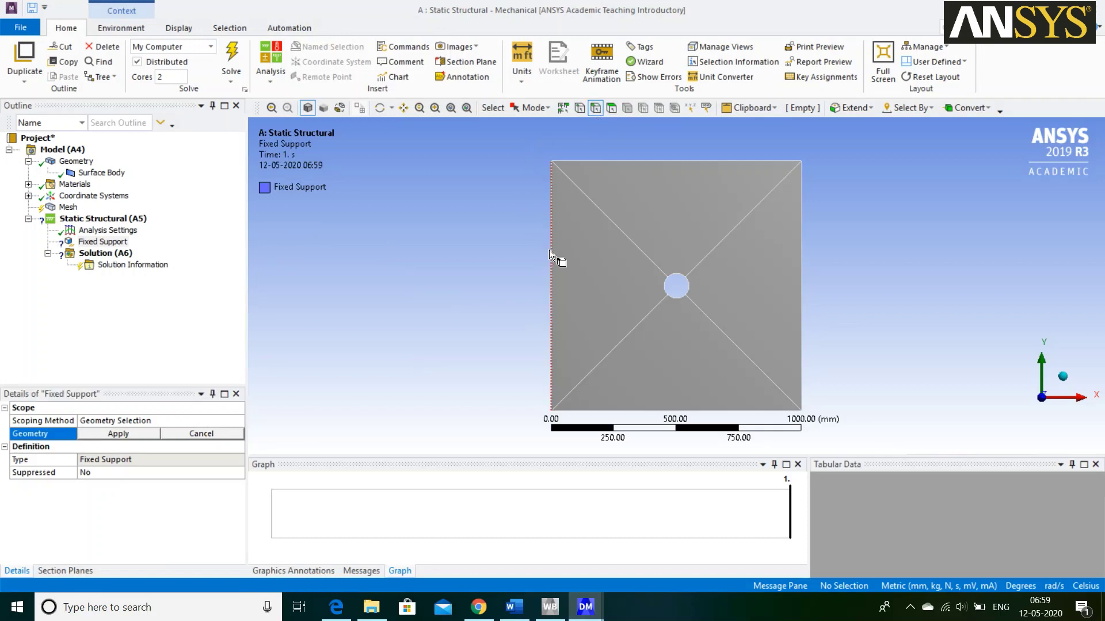
click(107, 435)
click(132, 220)
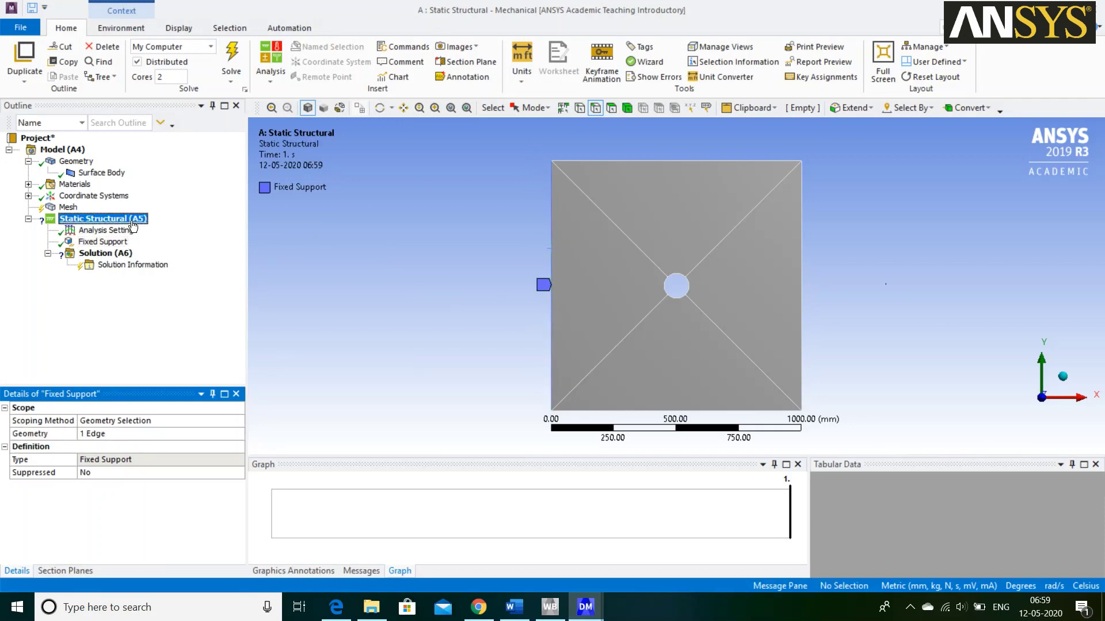
- Insert a Force on the plate's right edge, defined by components with X = 10000 N
right_click(133, 221)
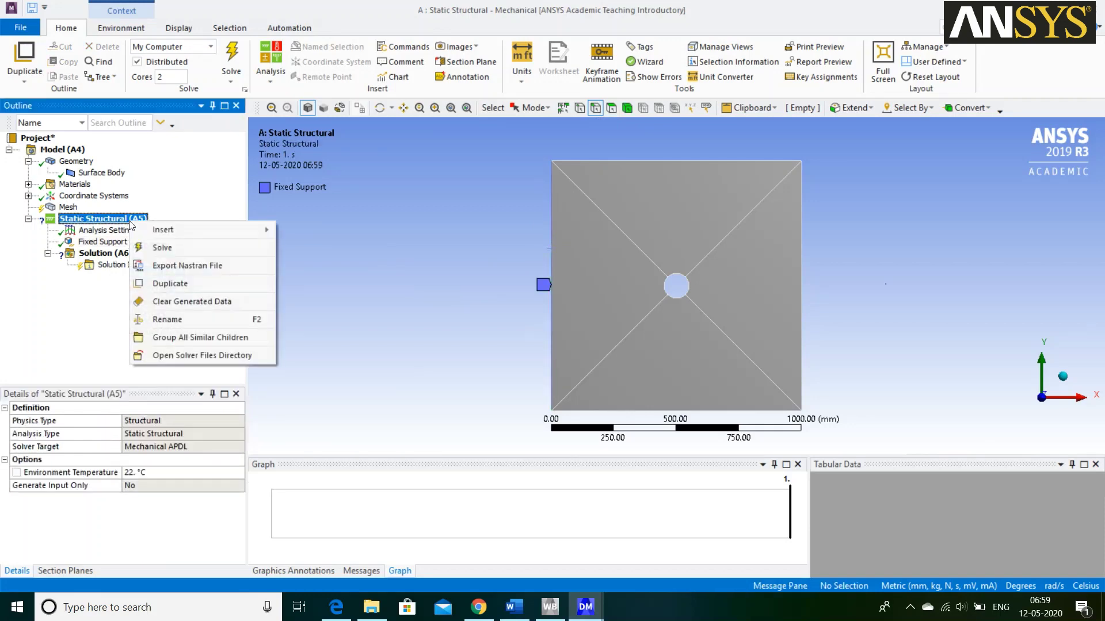
mouse_move(190, 230)
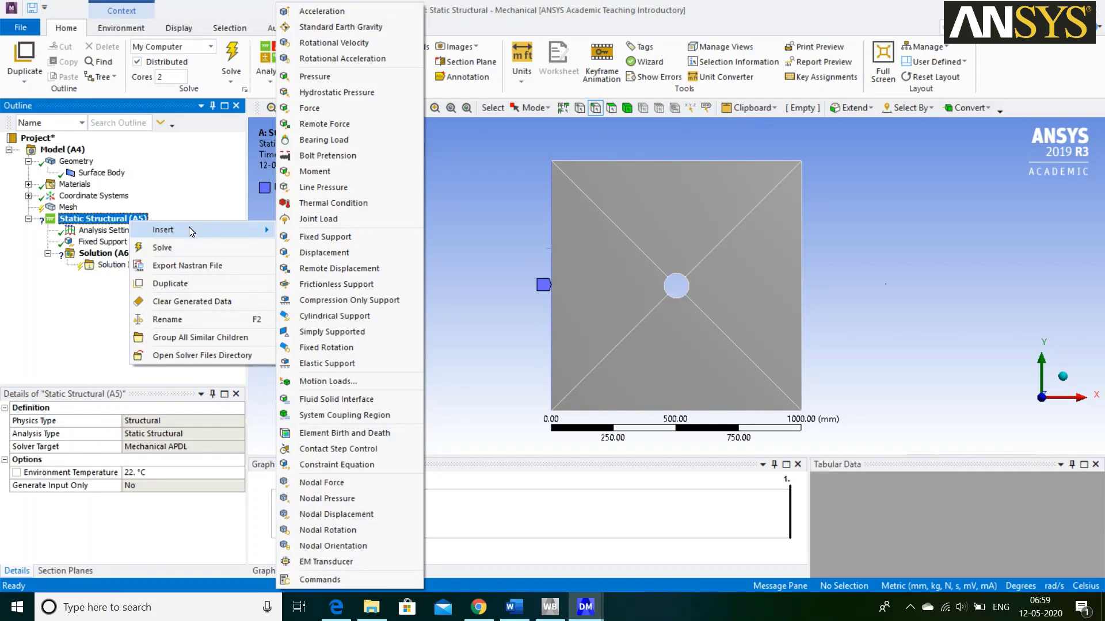
click(330, 107)
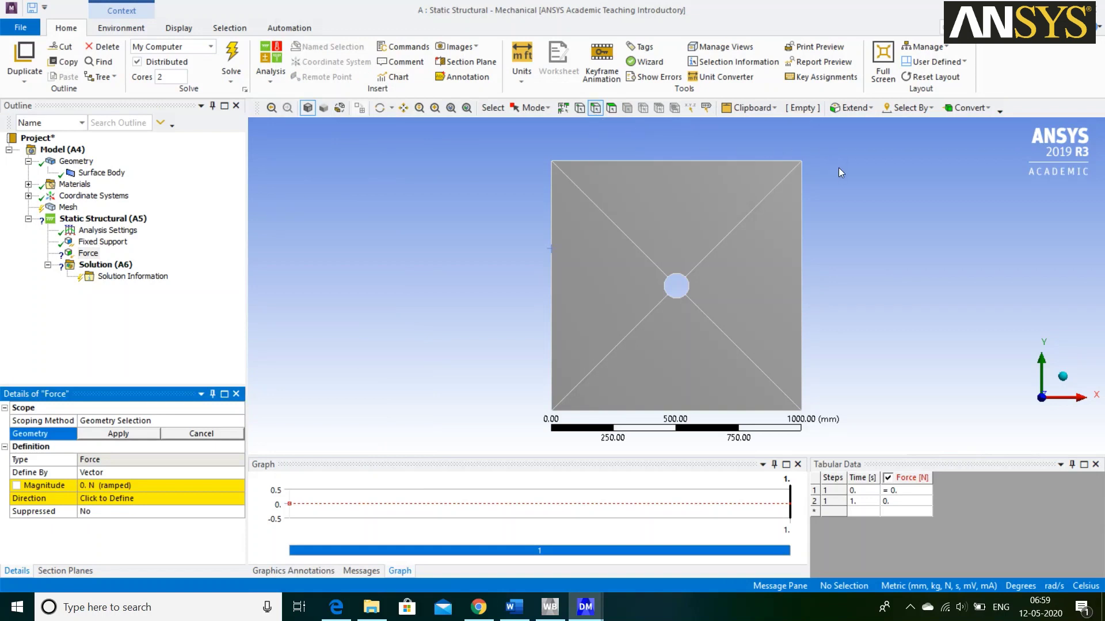
click(803, 242)
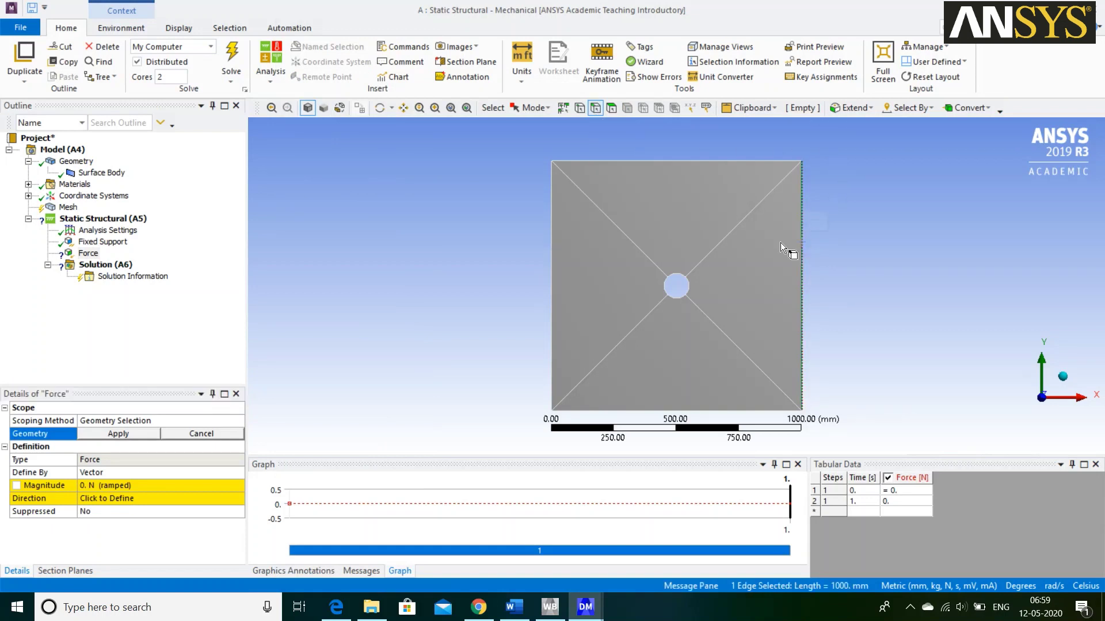
click(115, 434)
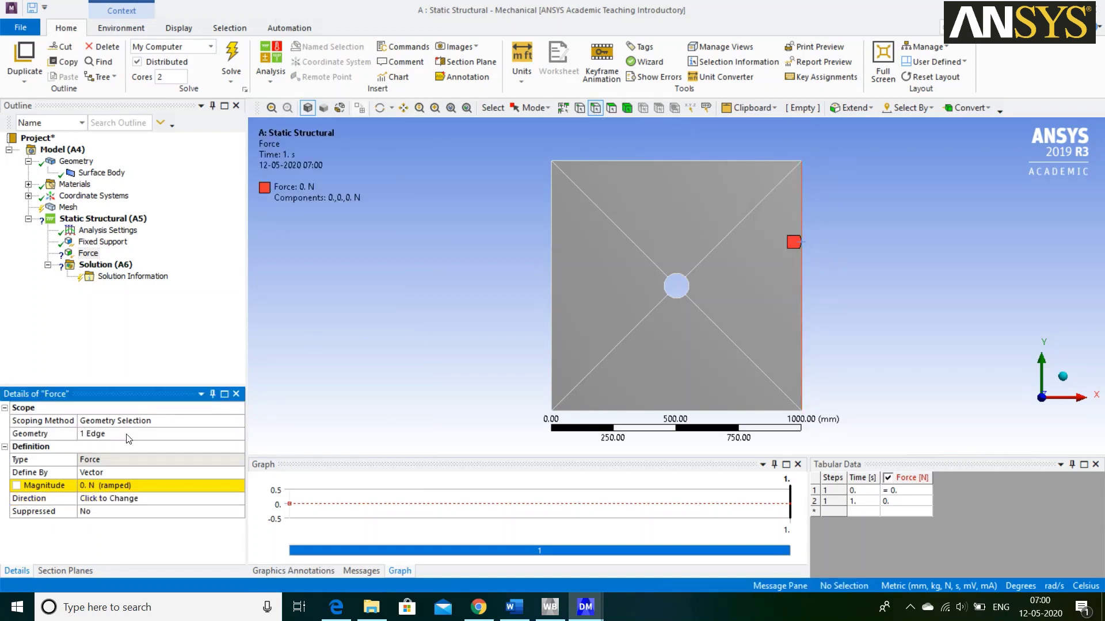
click(184, 472)
click(237, 472)
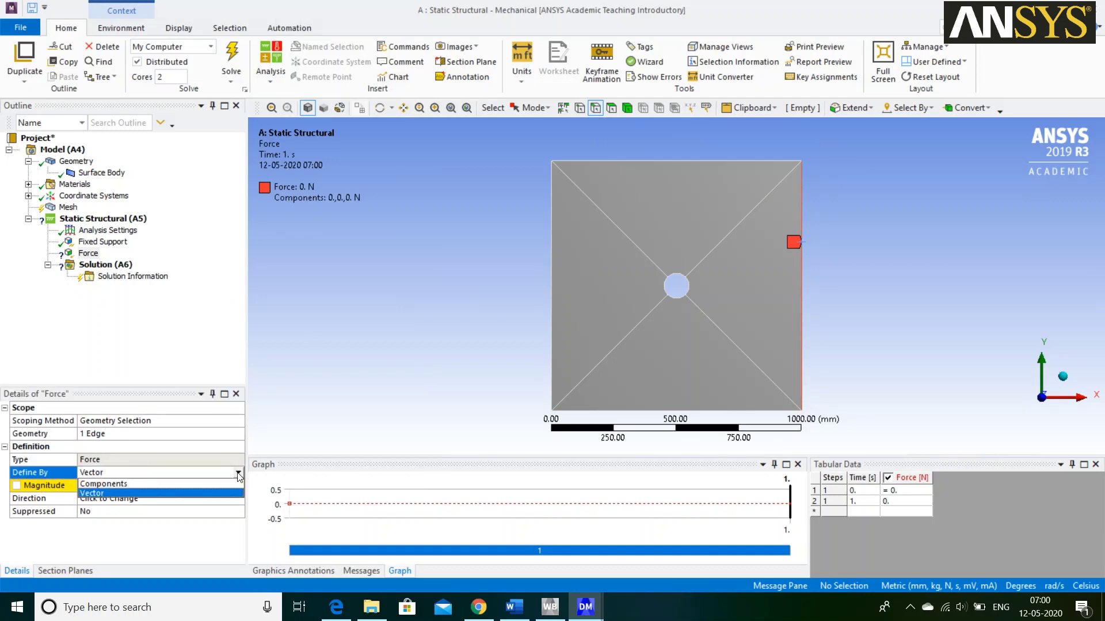
click(178, 485)
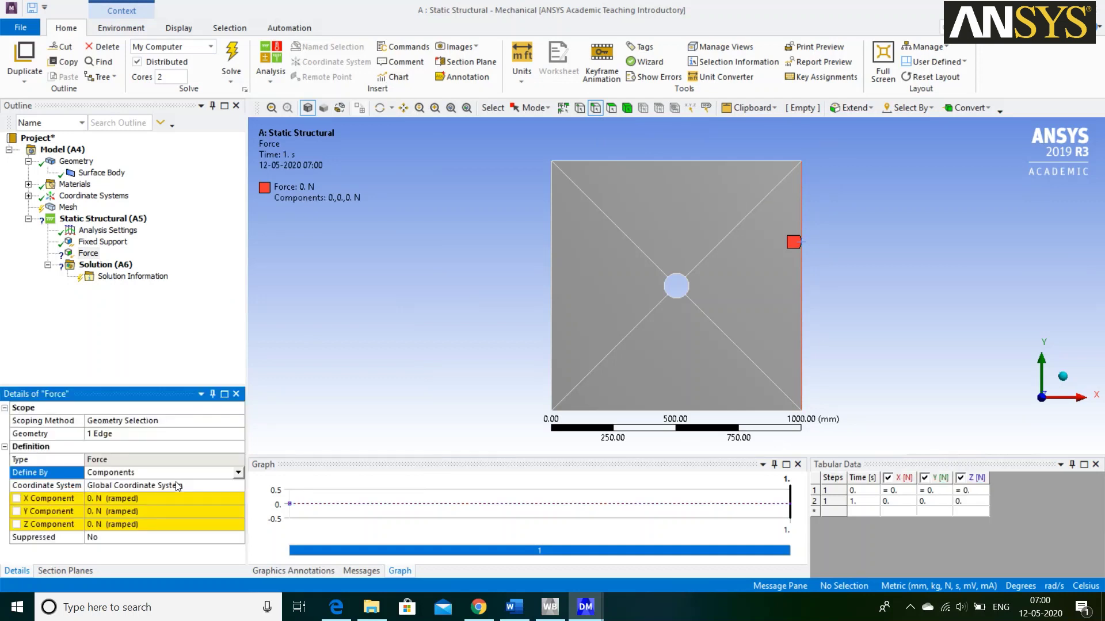
click(120, 499)
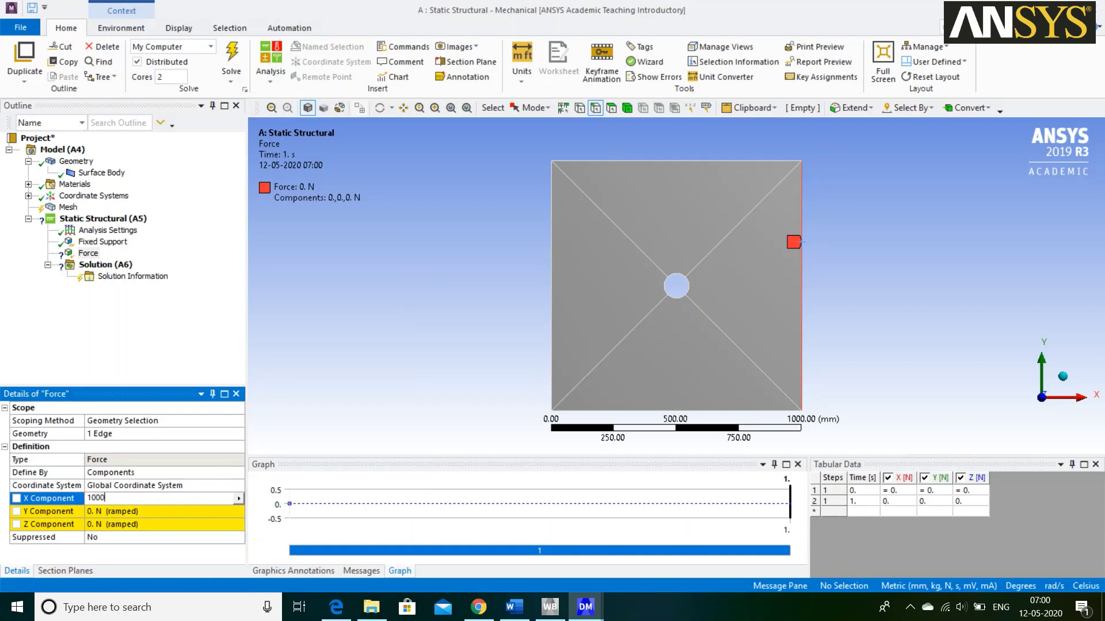
text(10000)
key(Return)
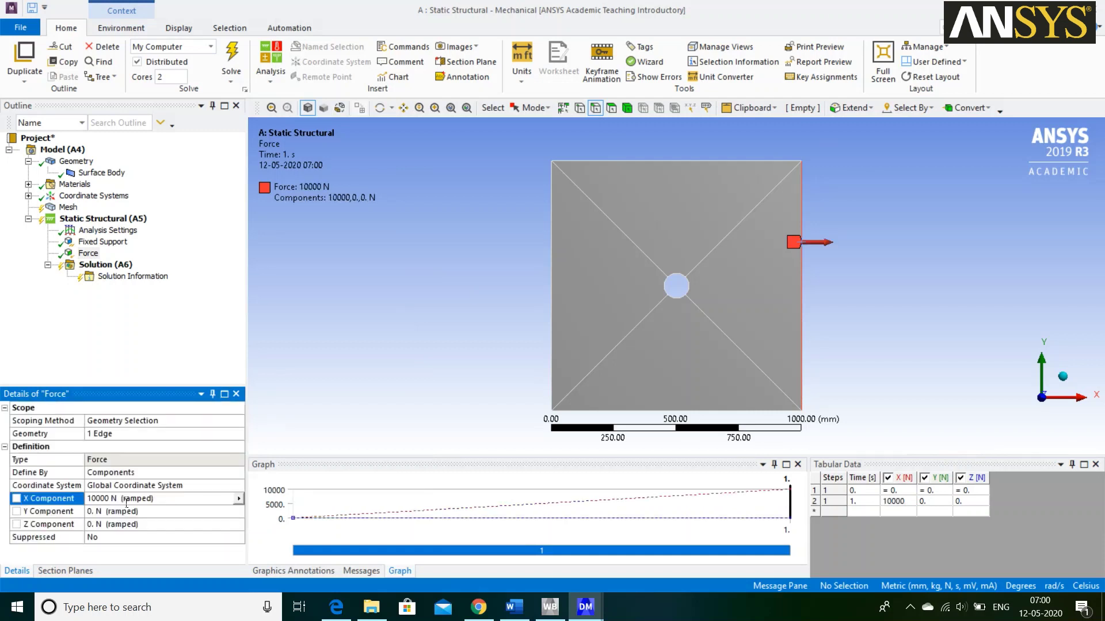
click(108, 220)
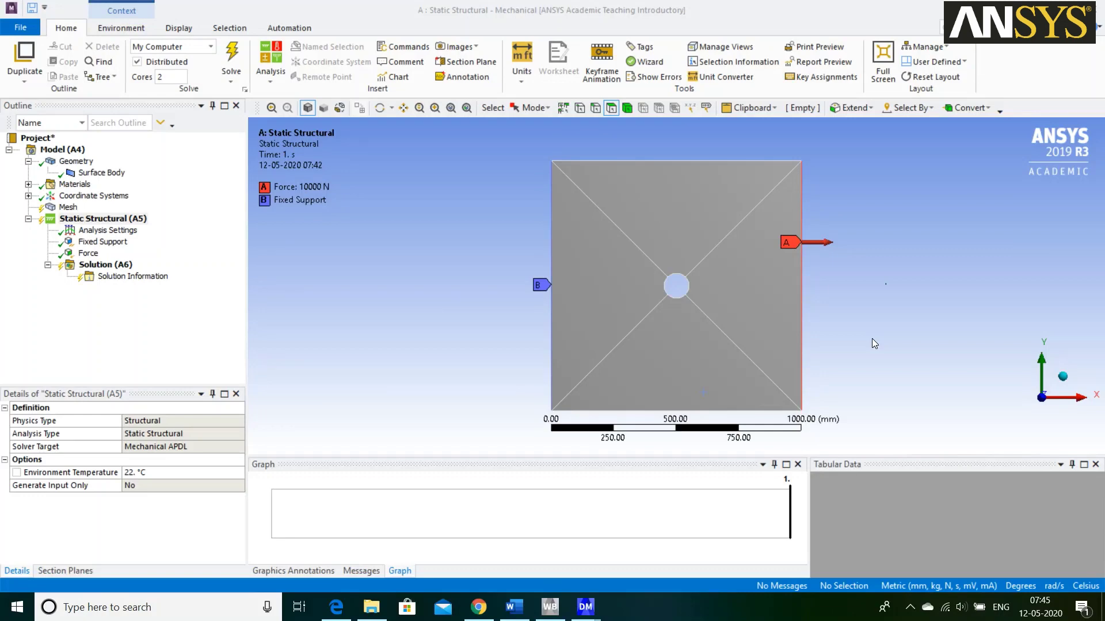
click(525, 603)
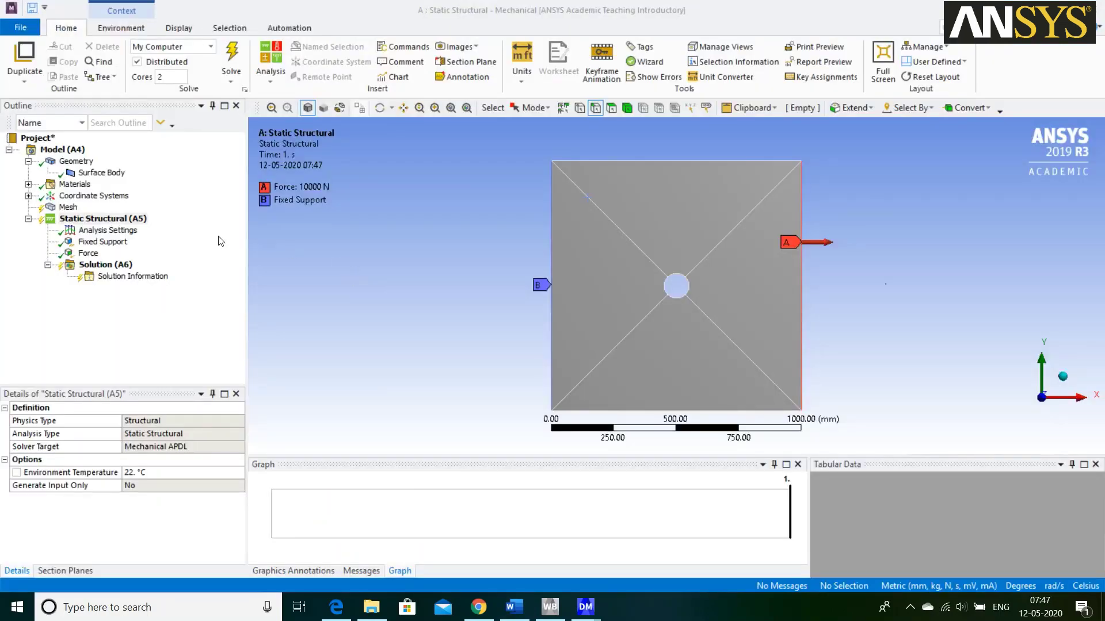
- Insert a mesh Sizing control scoped to the four diagonal edges
right_click(69, 207)
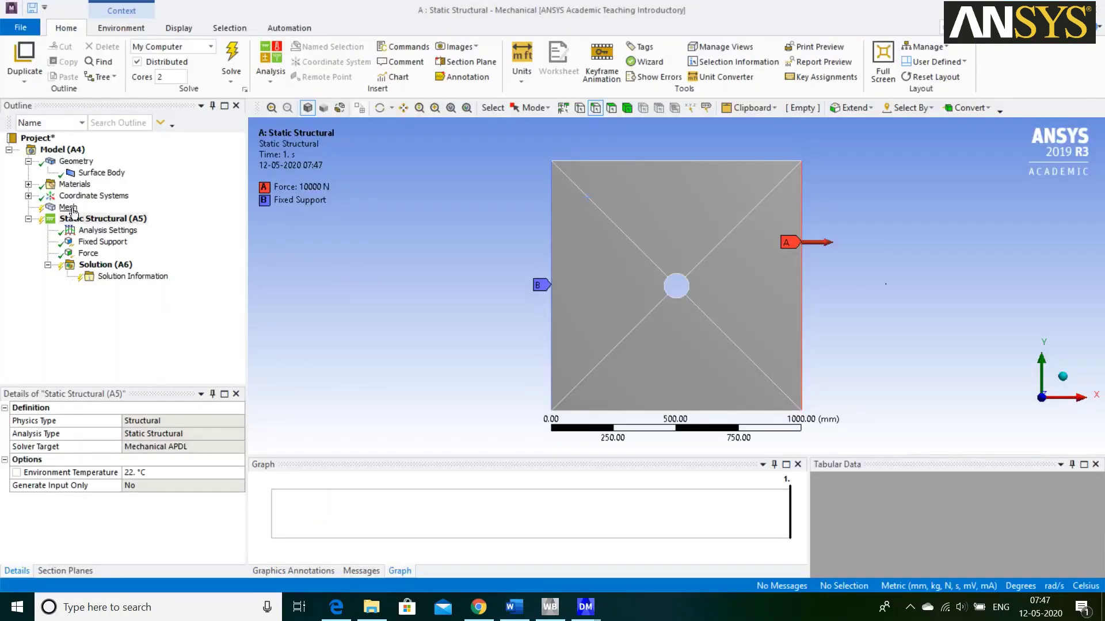
mouse_move(156, 216)
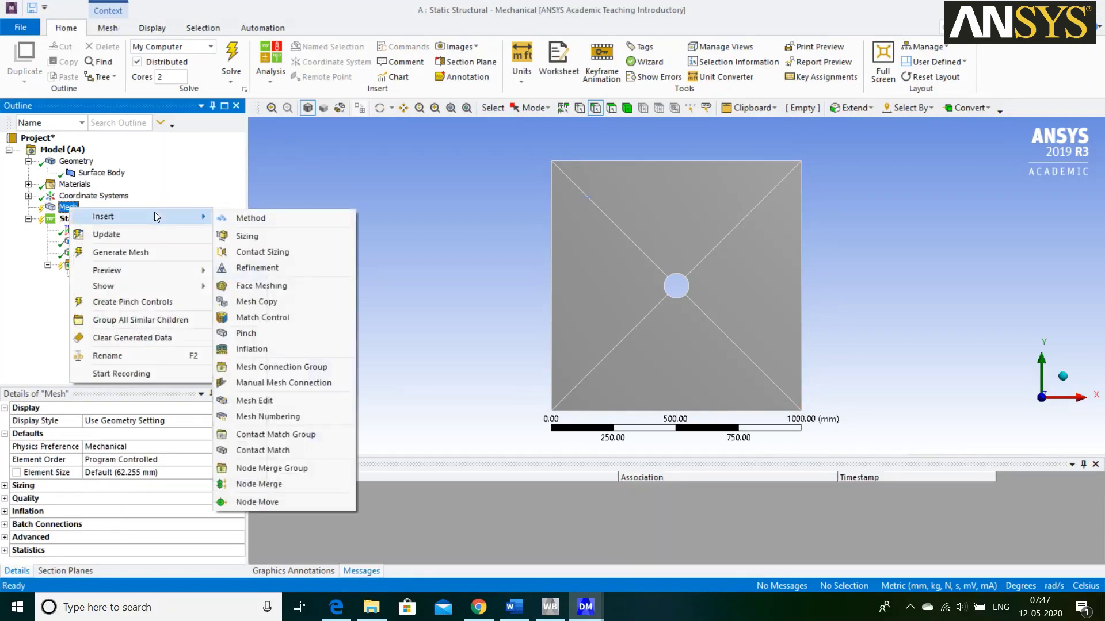
click(257, 236)
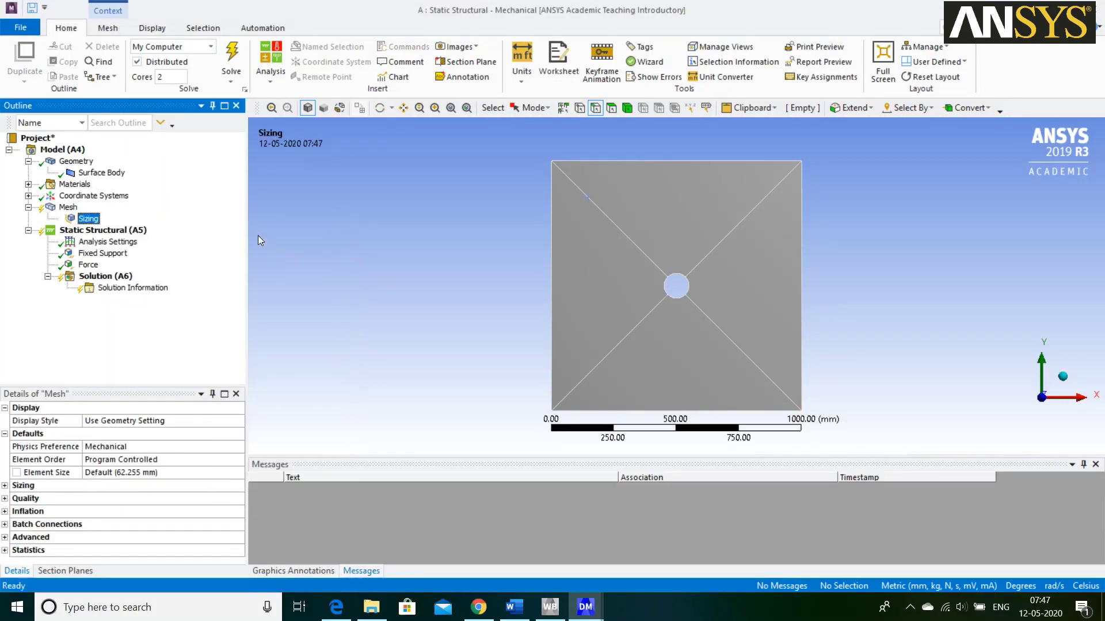
click(596, 108)
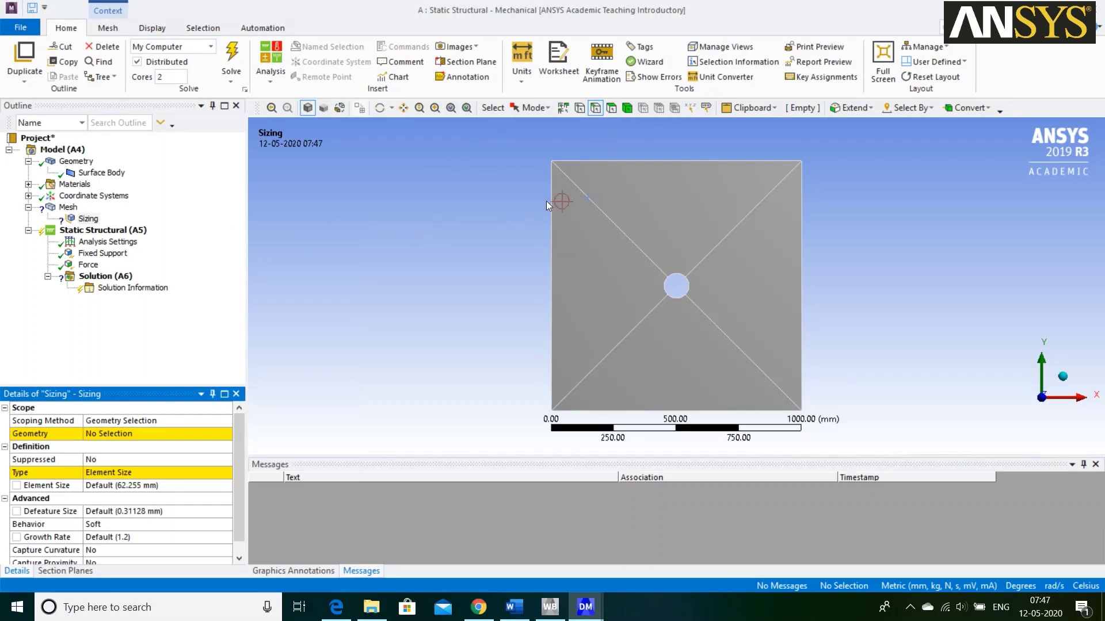
click(603, 210)
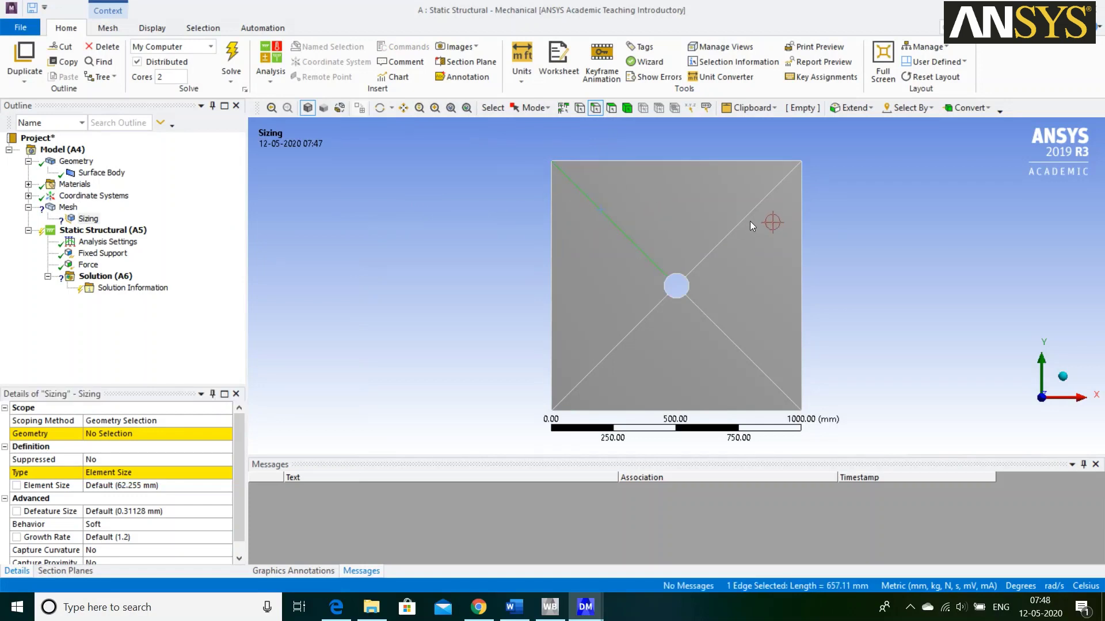
ctrl+click(750, 212)
ctrl+click(702, 308)
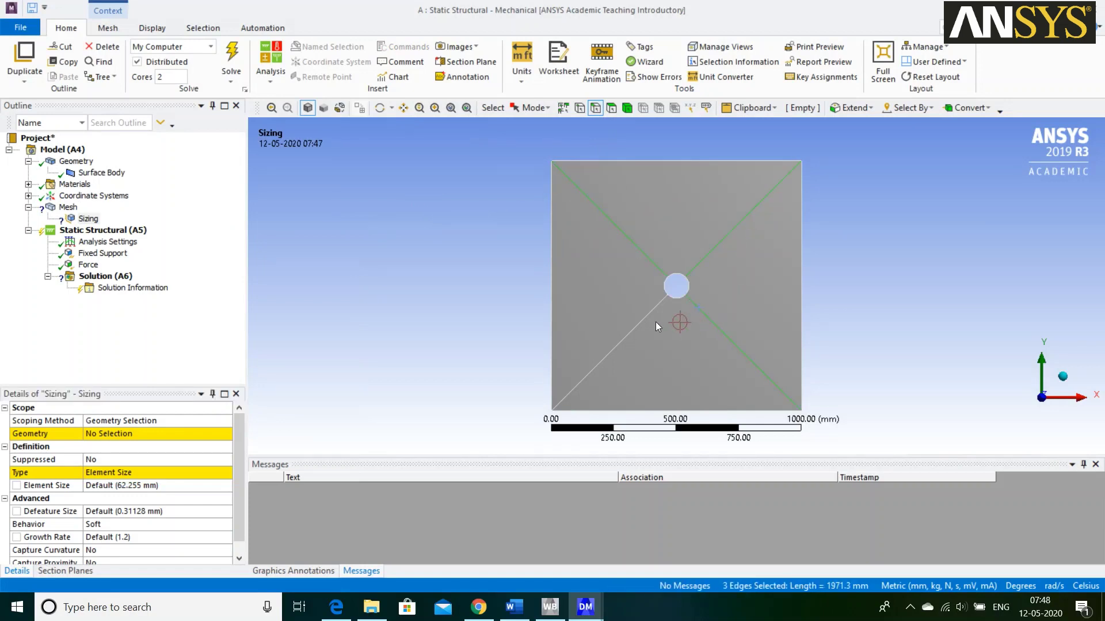
ctrl+click(650, 314)
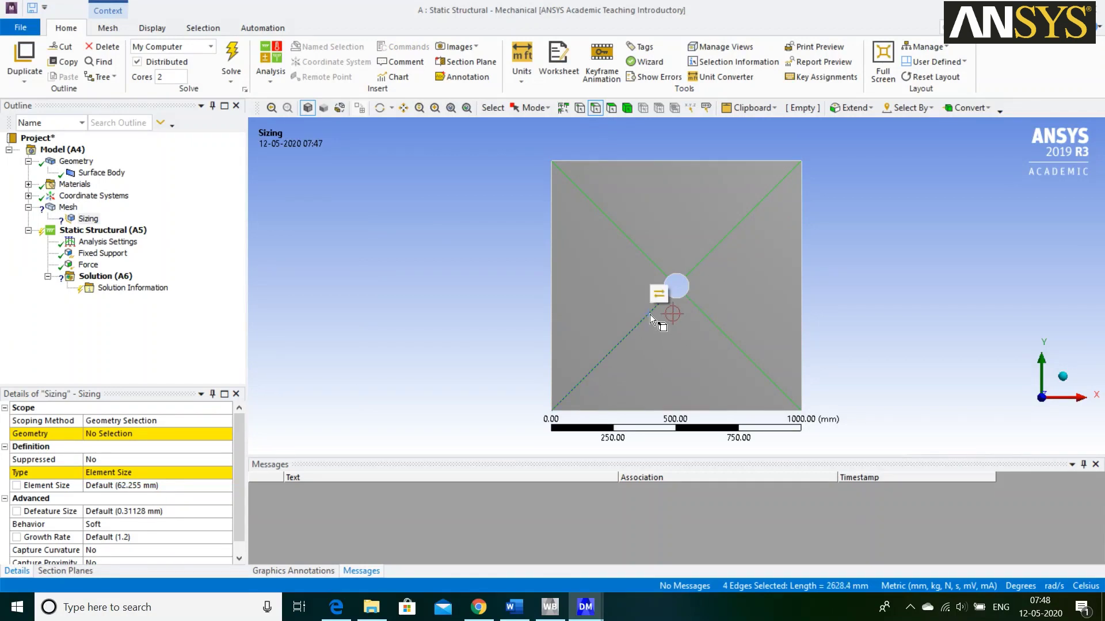
click(126, 433)
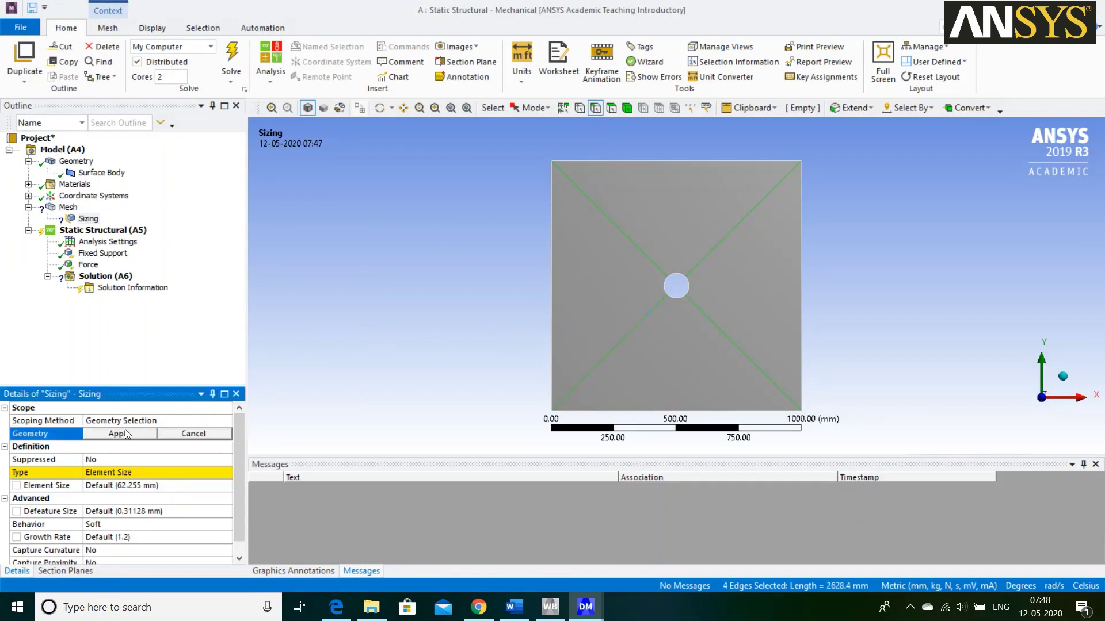
click(117, 434)
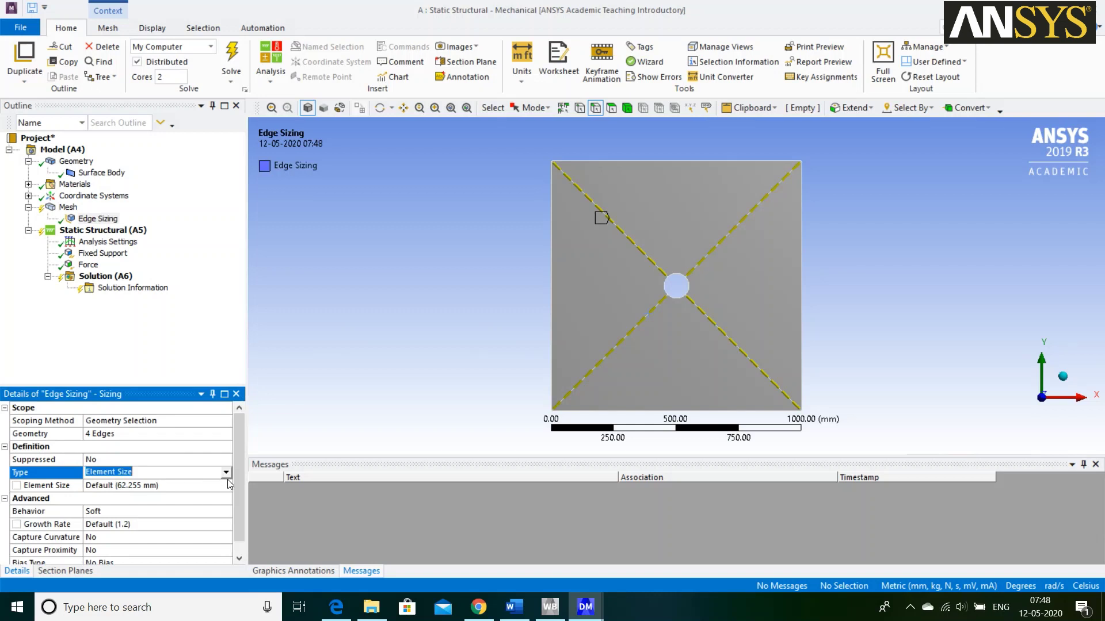
- Set the diagonal edge sizing to 6 divisions, Hard behavior, No Bias
click(226, 473)
click(136, 497)
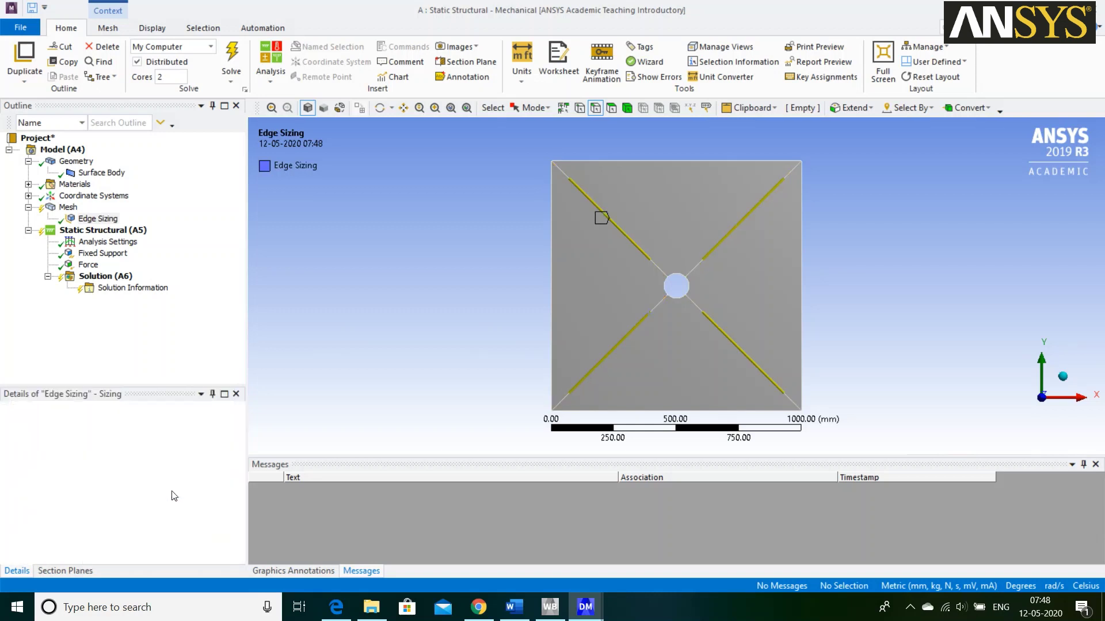
click(124, 487)
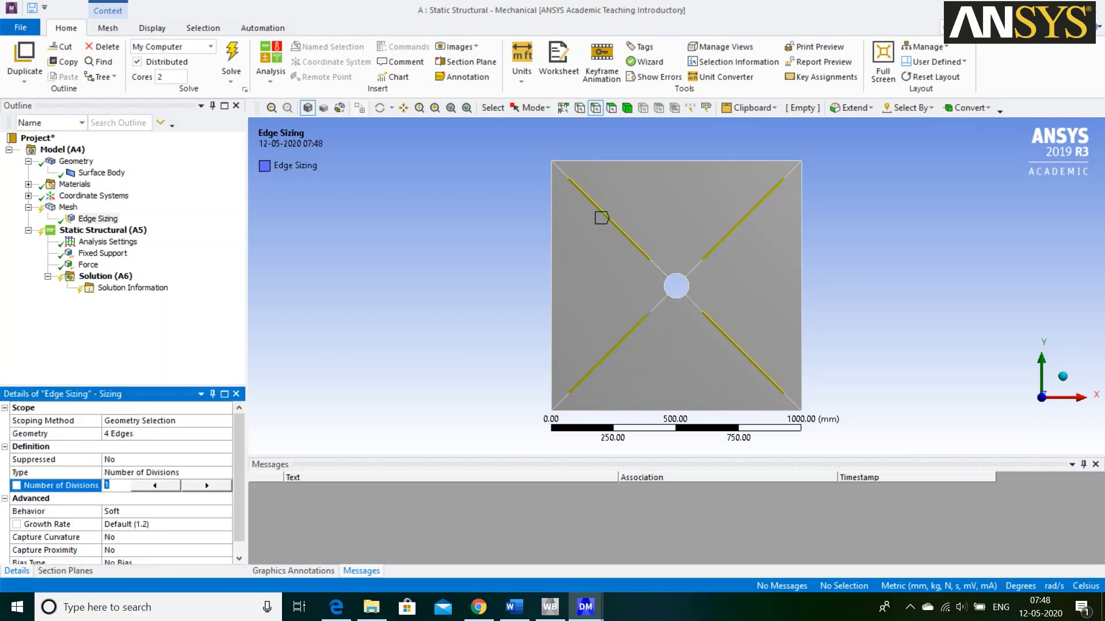
text(6)
key(Return)
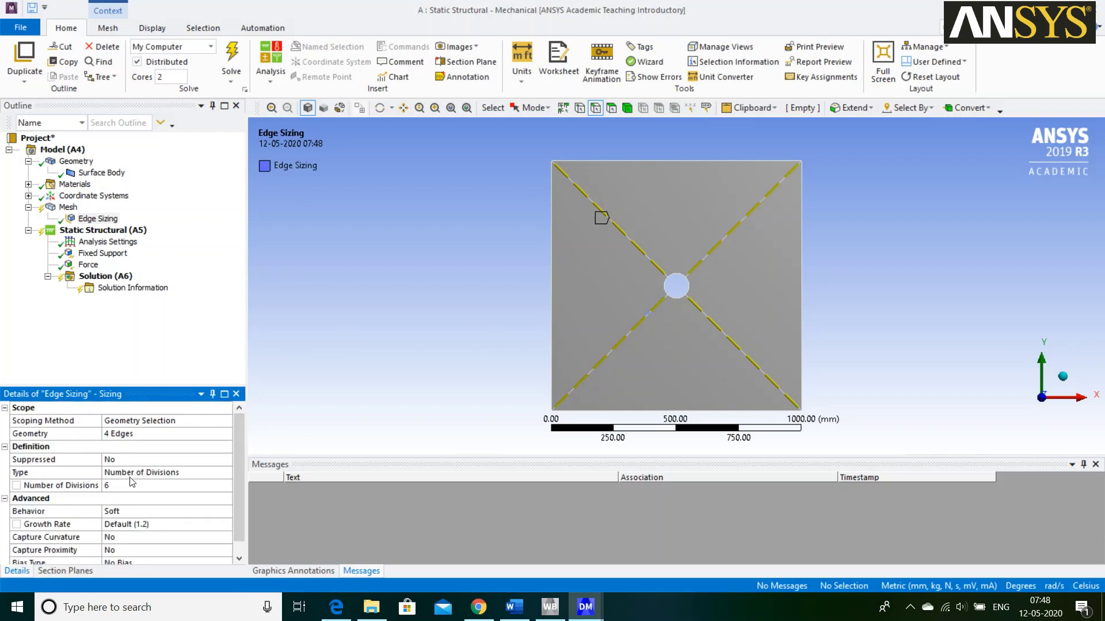
click(169, 517)
click(226, 513)
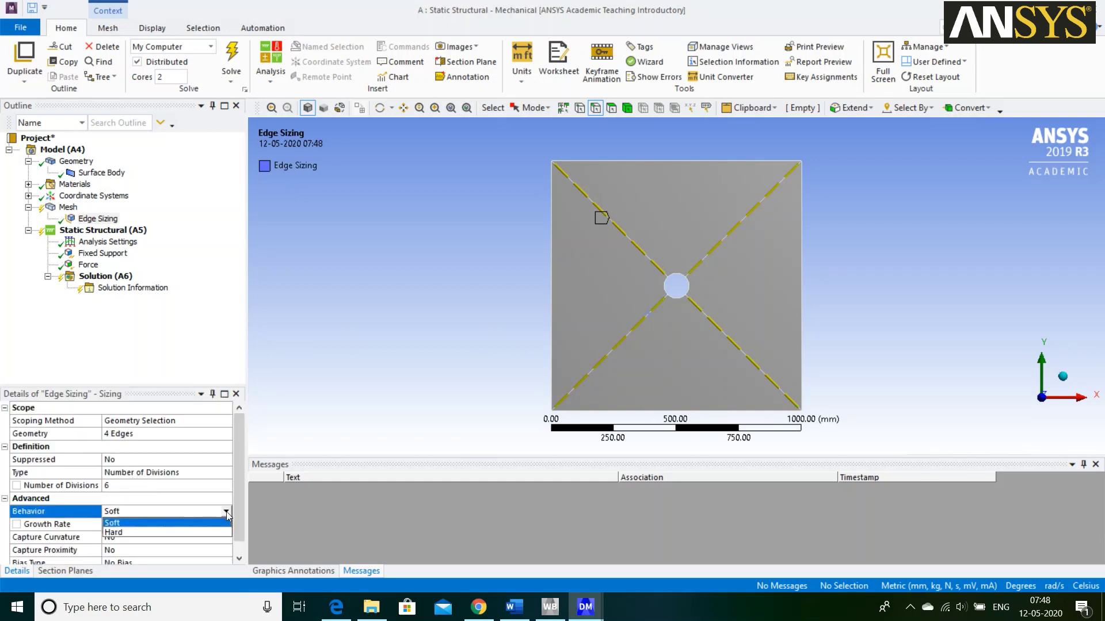
click(167, 532)
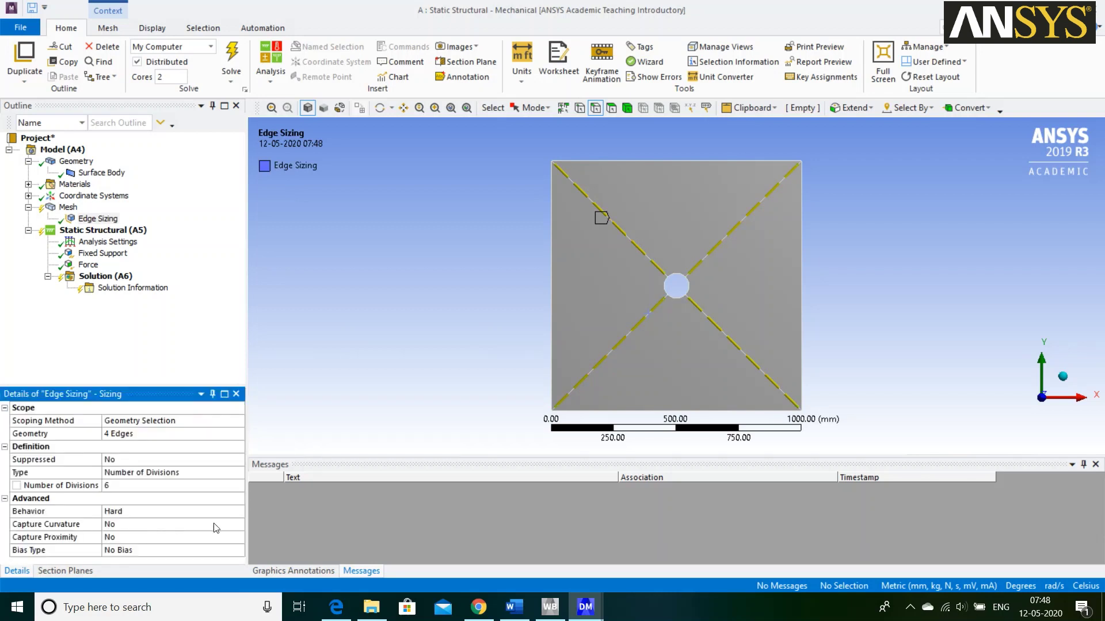
click(173, 551)
click(238, 551)
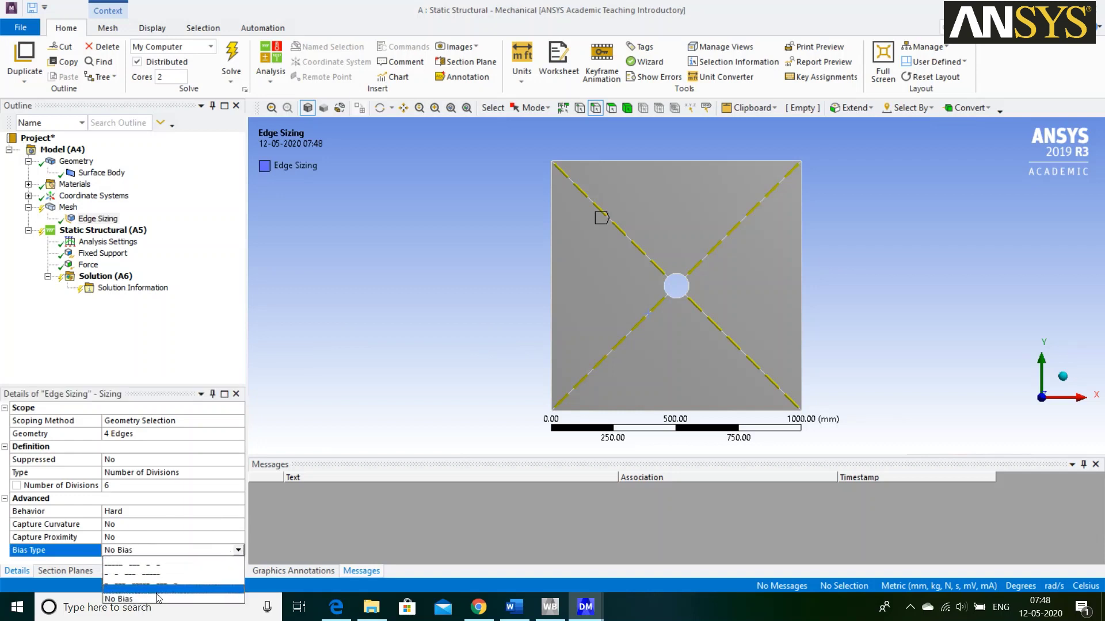
click(133, 575)
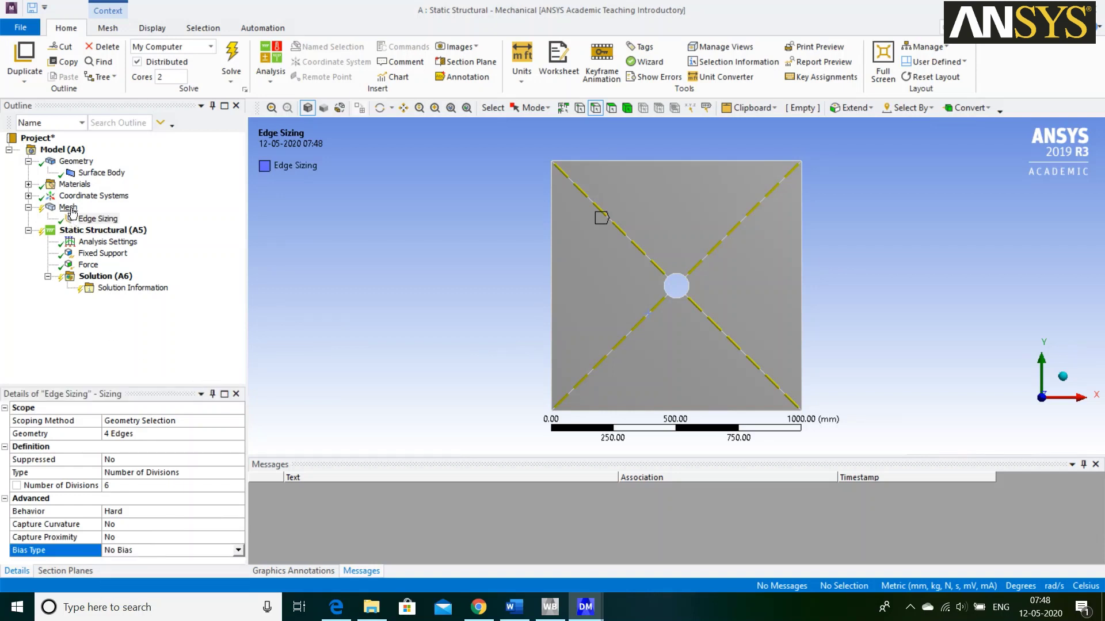
click(68, 207)
- Insert a second mesh Sizing scoped to the plate's top, right, bottom and left edges
right_click(71, 209)
mouse_move(133, 215)
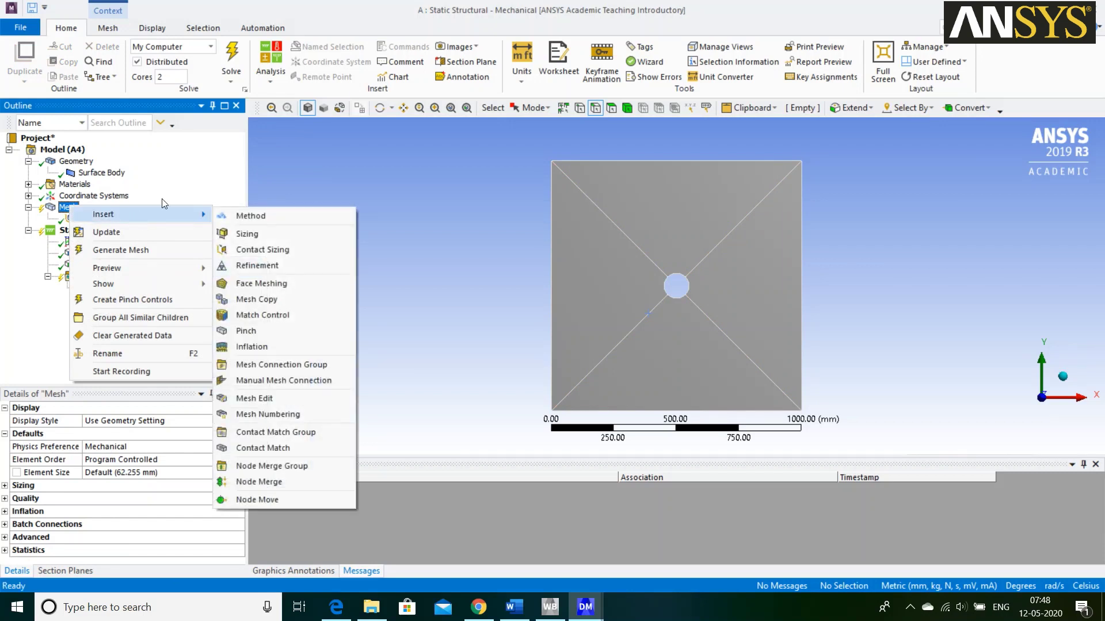
click(269, 233)
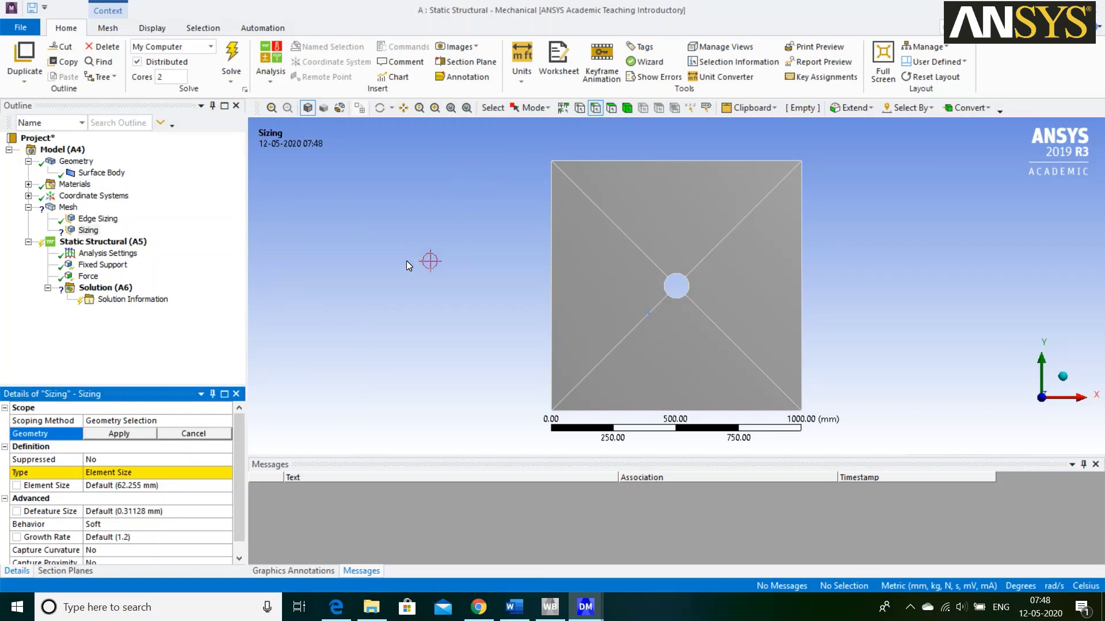
click(626, 161)
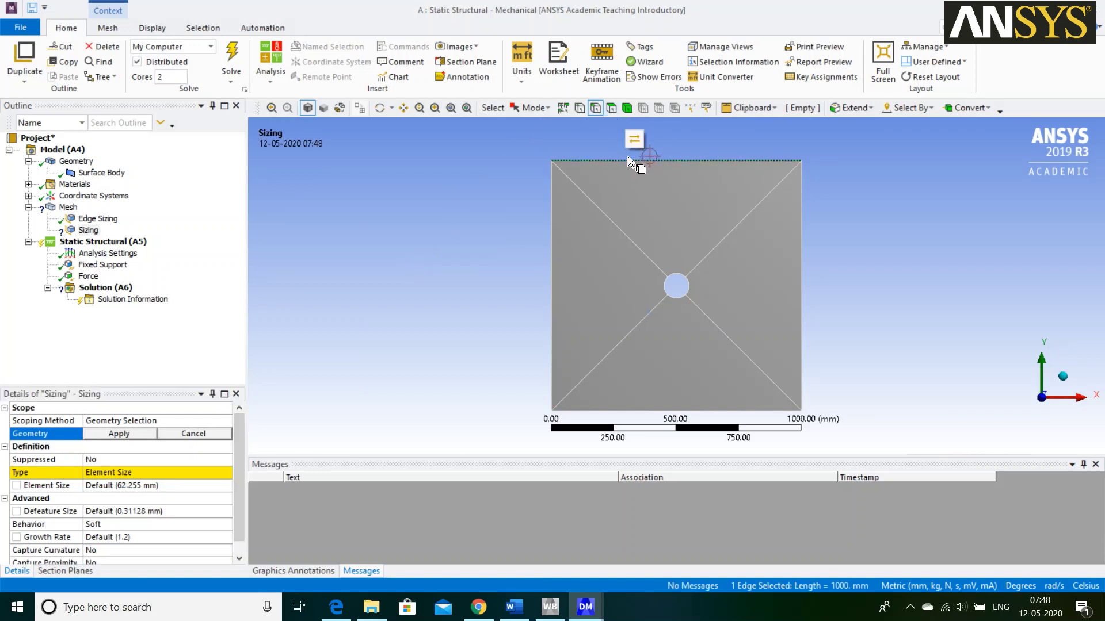
ctrl+click(803, 217)
ctrl+click(731, 410)
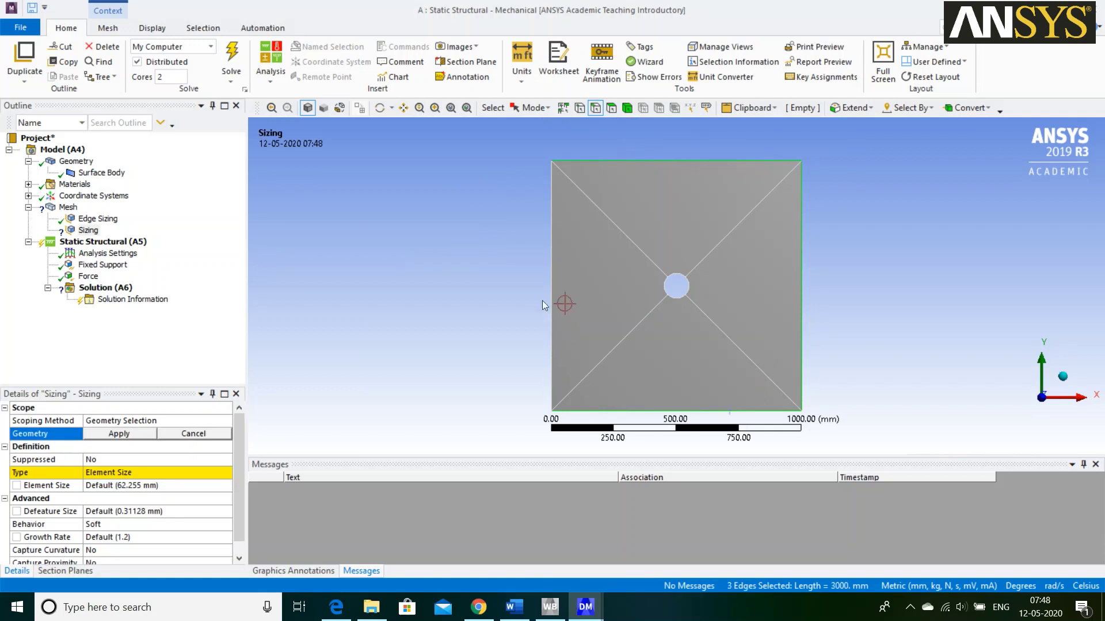
ctrl+click(550, 289)
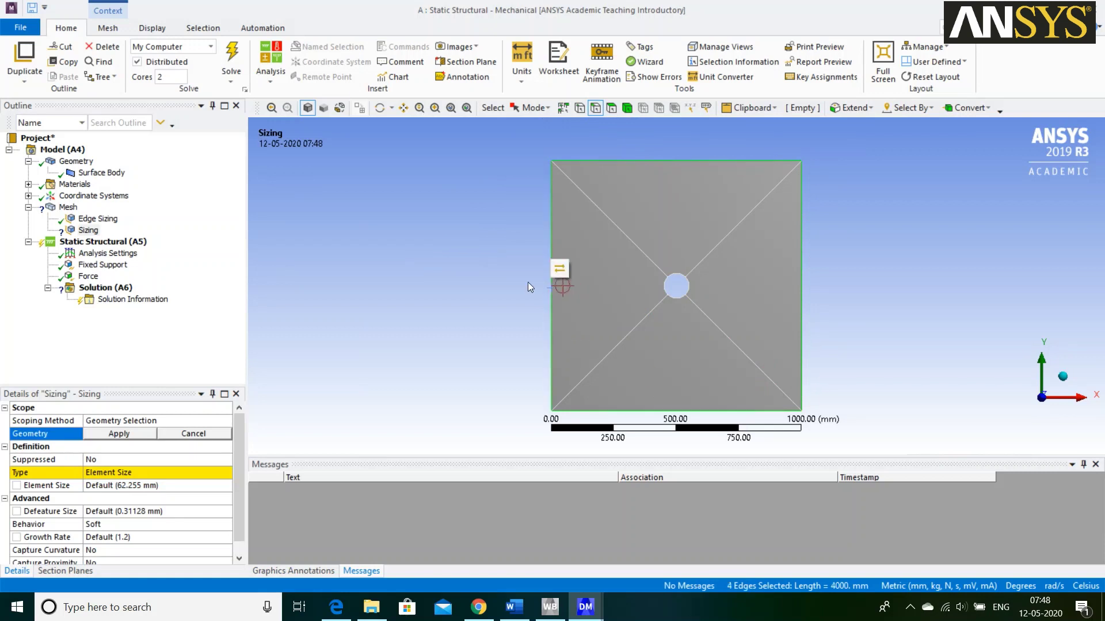
click(120, 433)
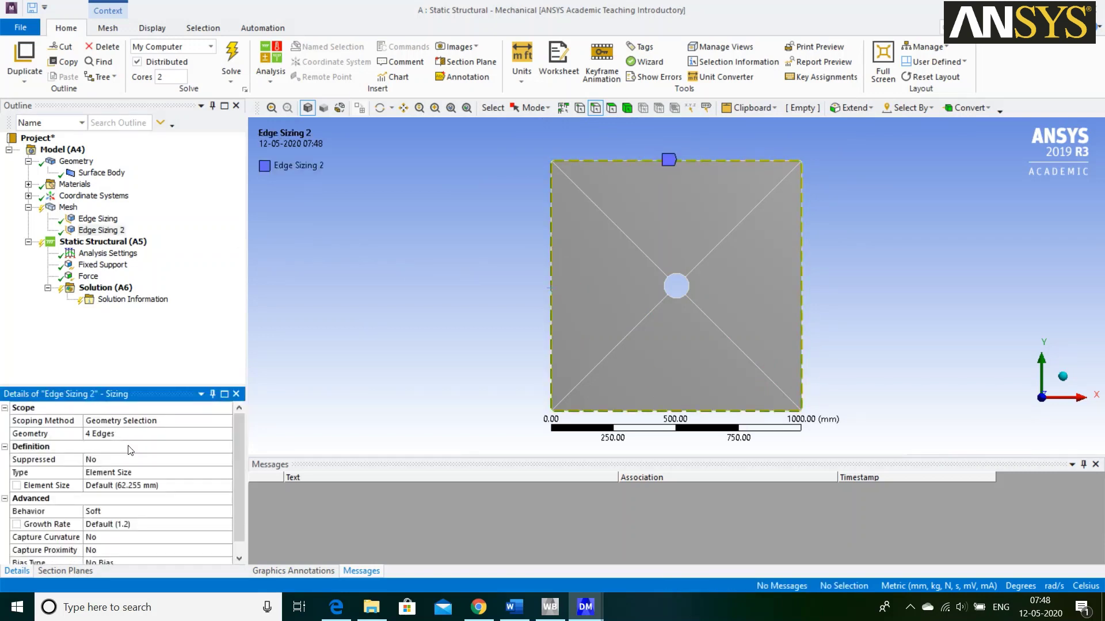
- Set the outer edge sizing to Number of Divisions 2 with Hard behavior
click(183, 477)
click(225, 473)
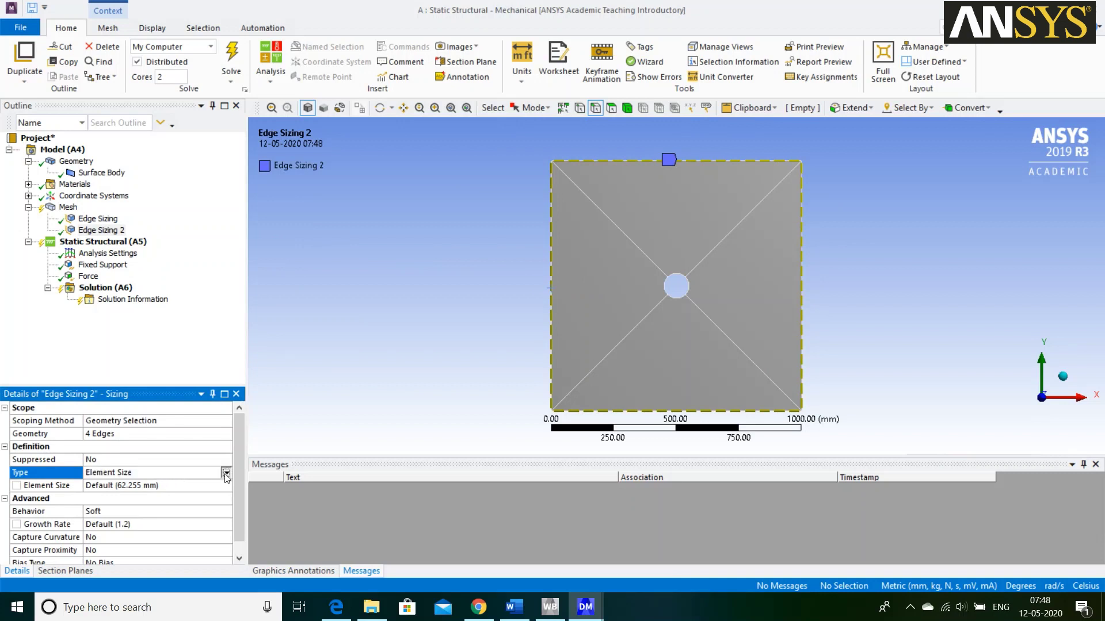
click(164, 496)
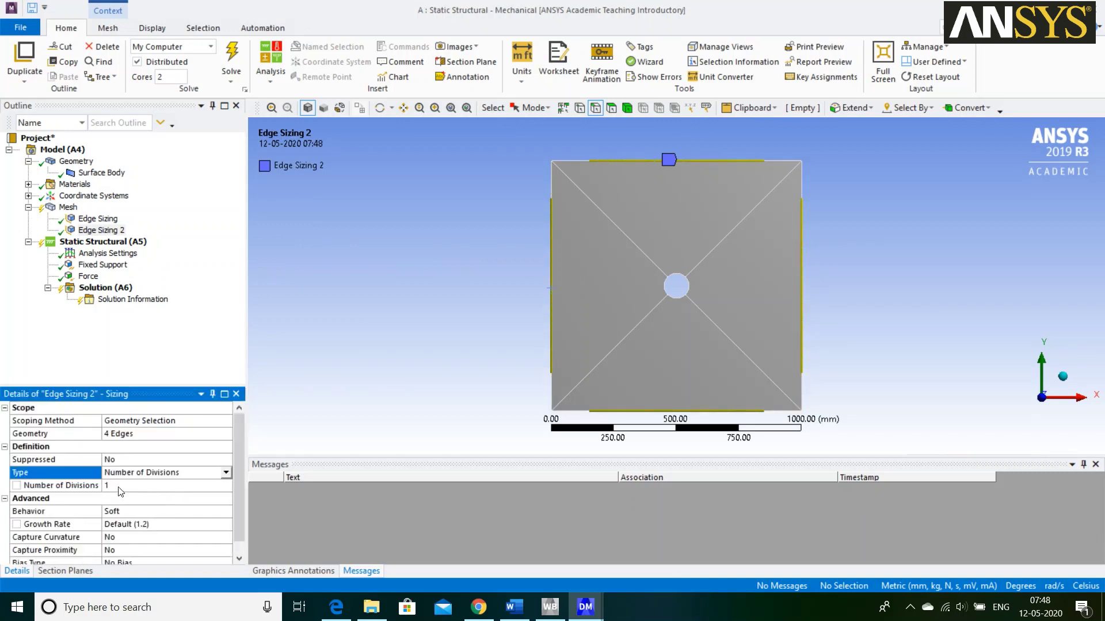
click(164, 485)
text(2)
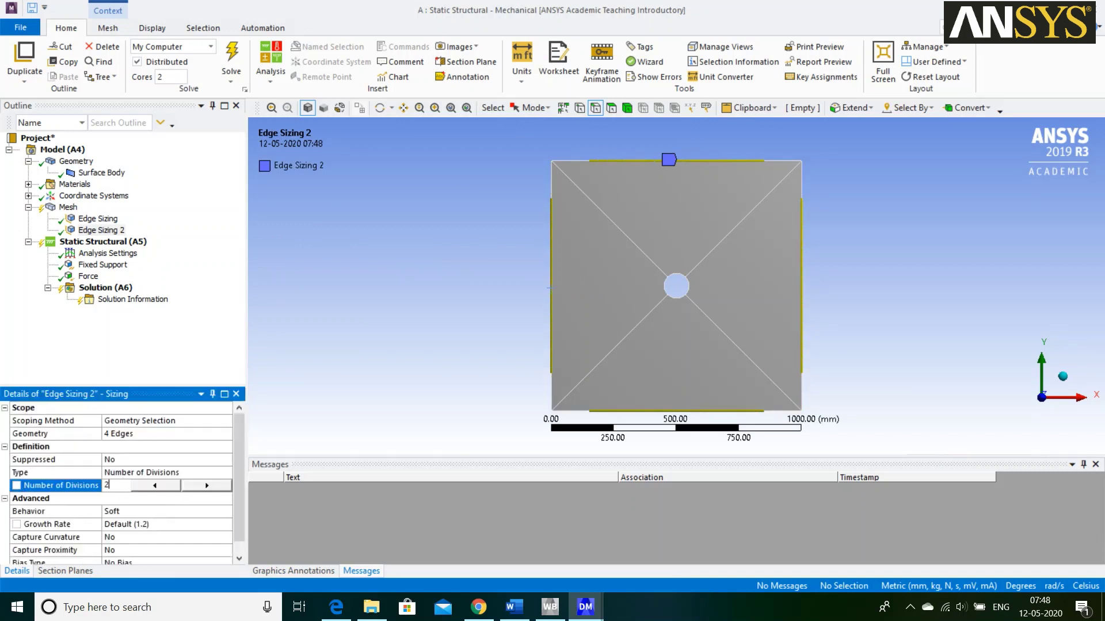
key(Return)
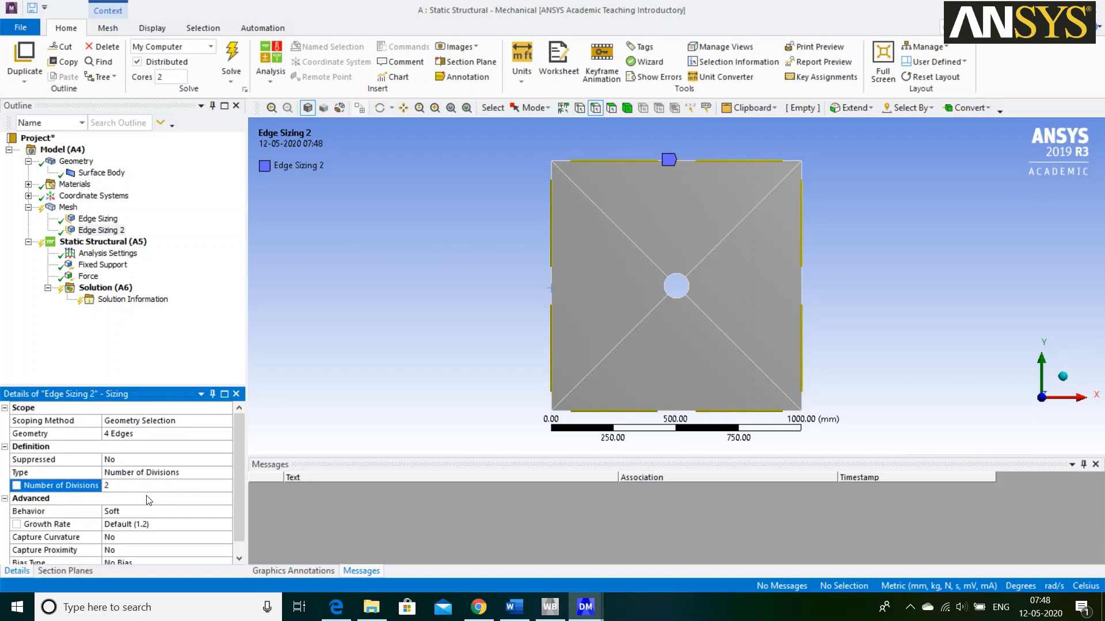
click(165, 512)
click(225, 512)
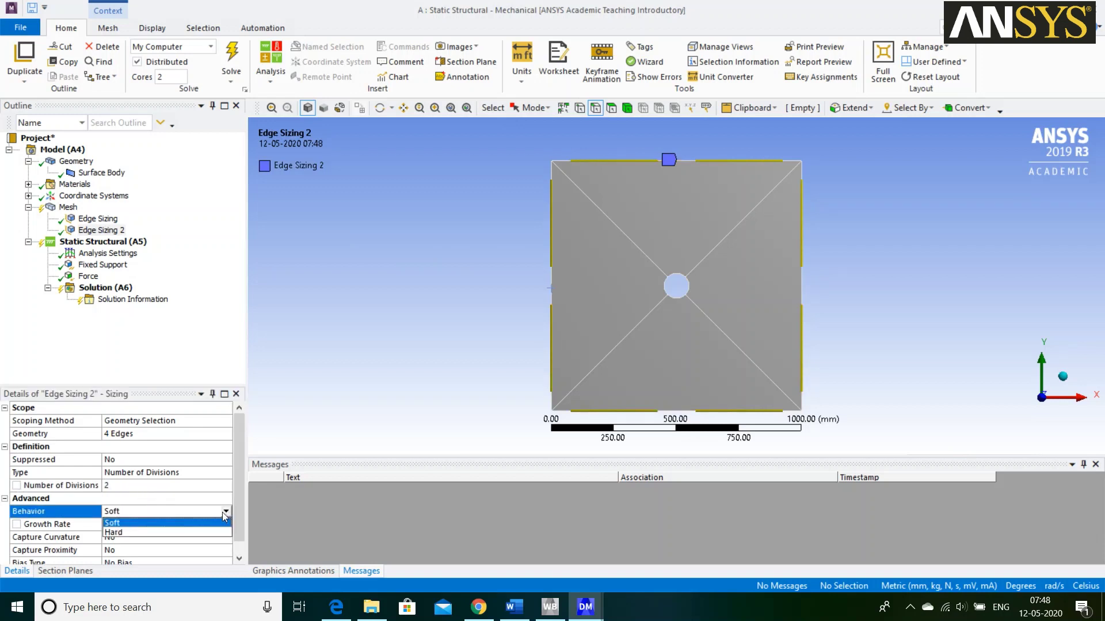
click(168, 532)
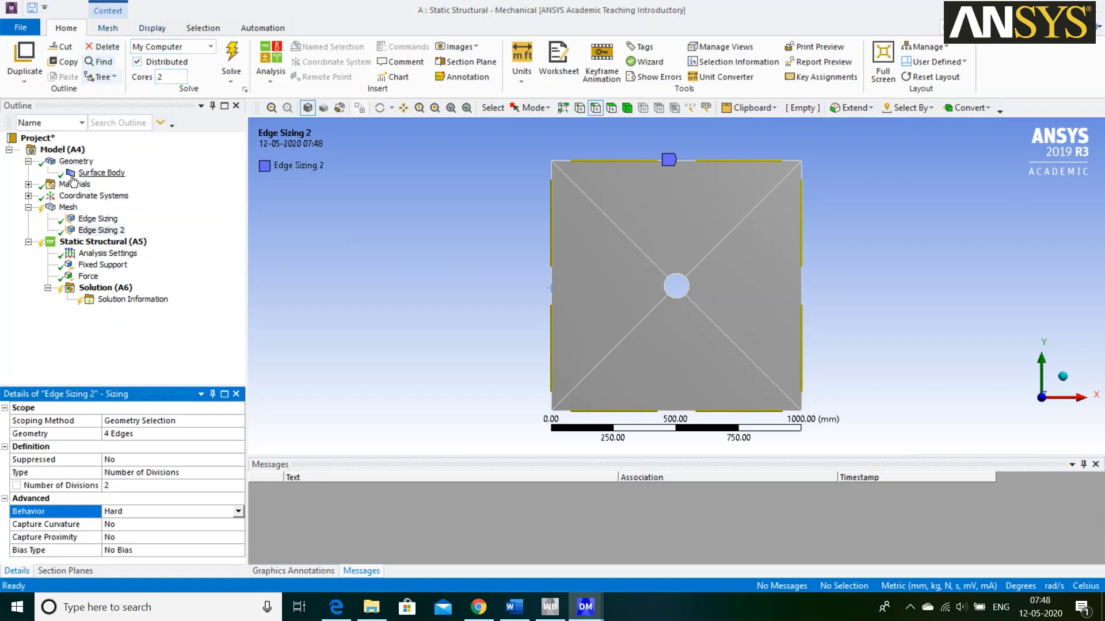
- Generate the mesh with the new edge sizings
click(72, 208)
right_click(70, 207)
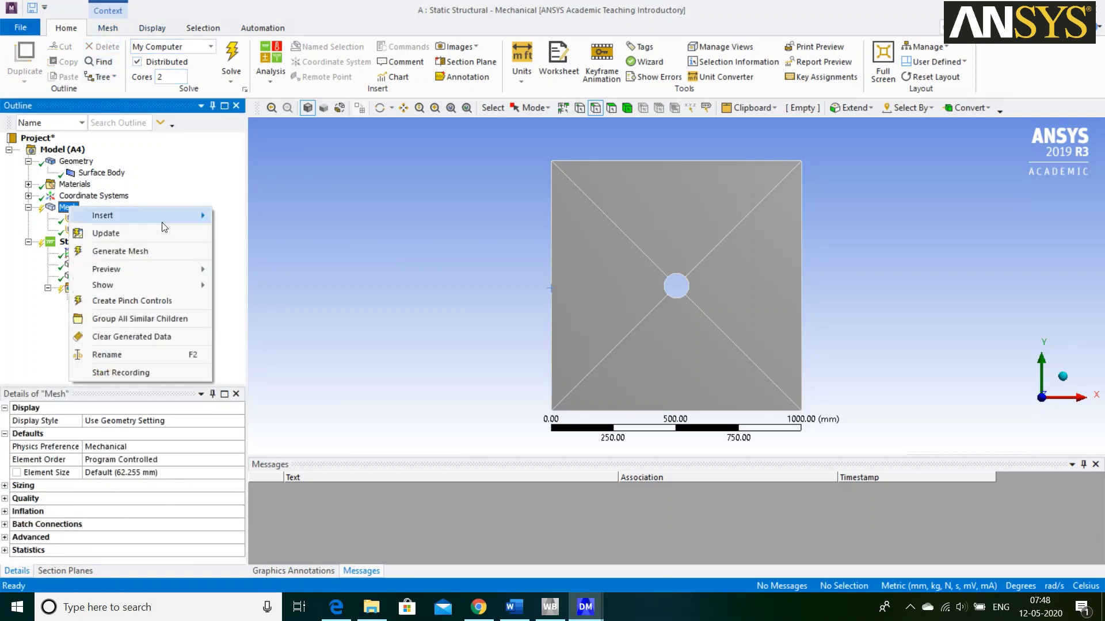
click(163, 253)
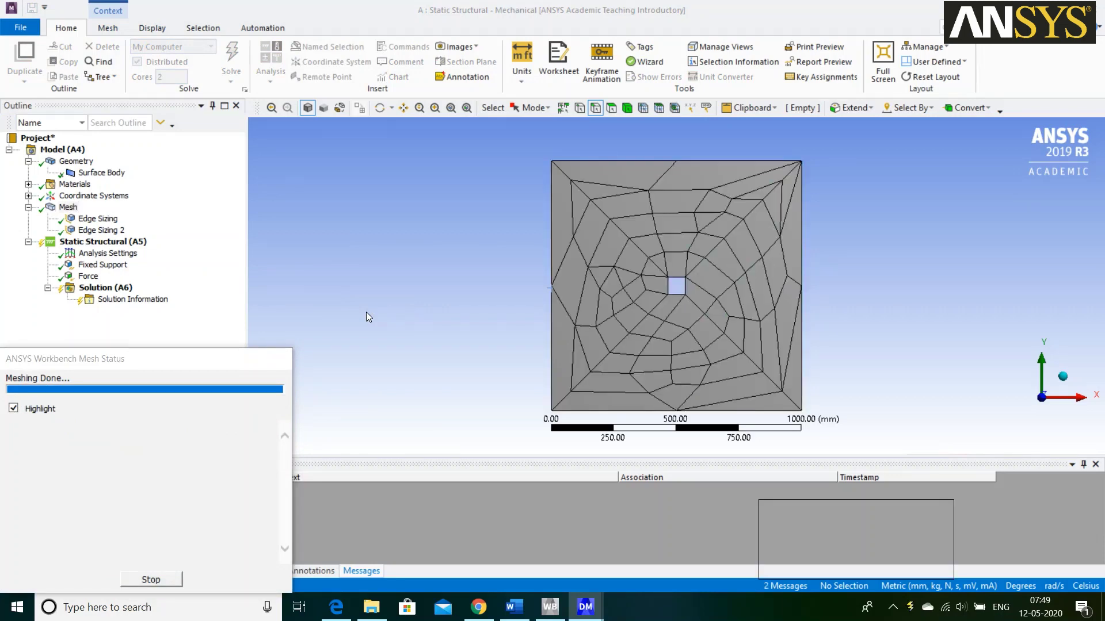
click(69, 208)
- Insert a Face Meshing control scoped to the four triangular plate faces
right_click(72, 211)
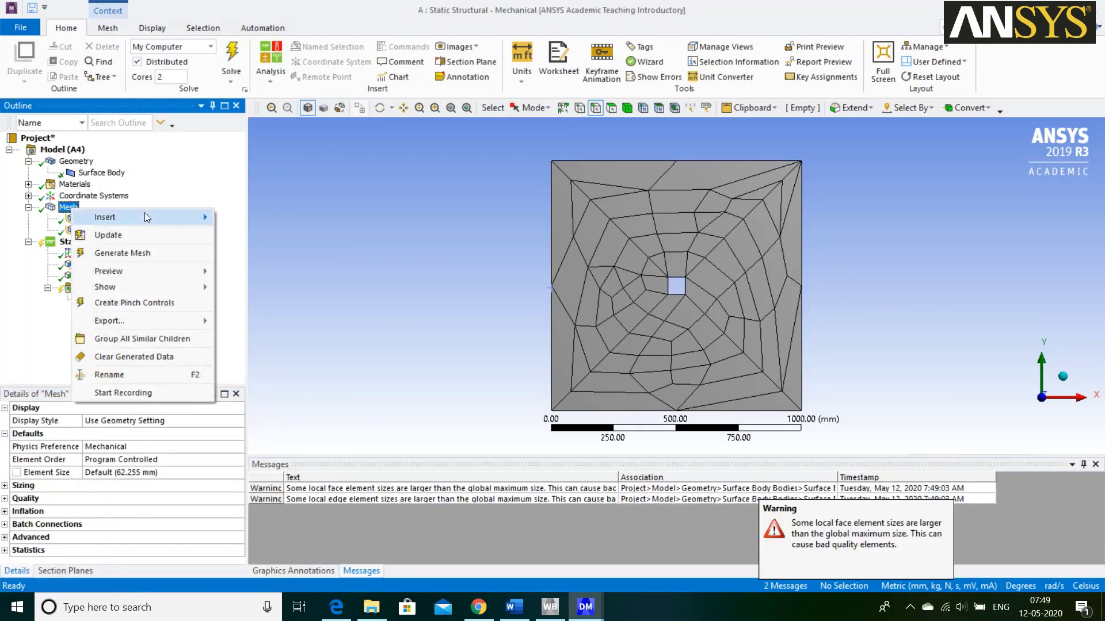
mouse_move(150, 217)
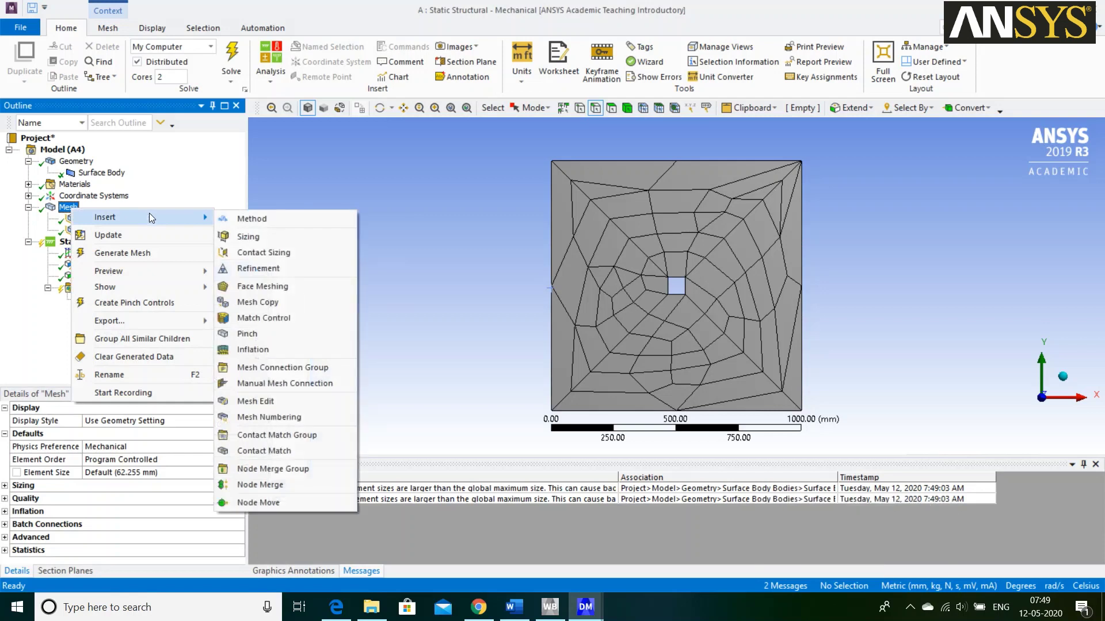
click(311, 288)
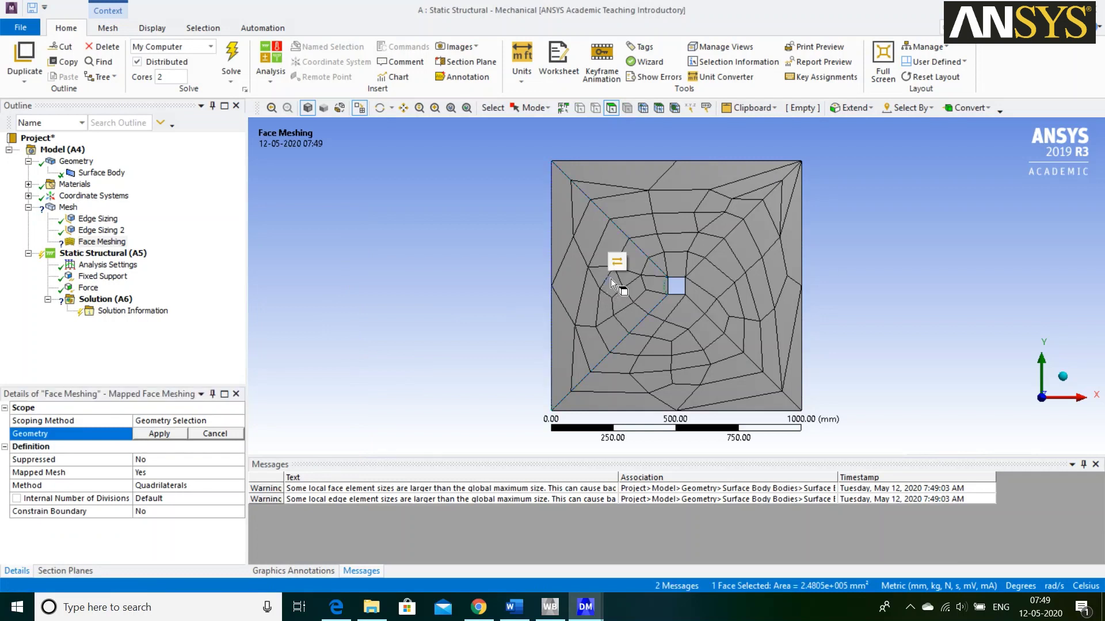
click(695, 240)
ctrl+click(758, 291)
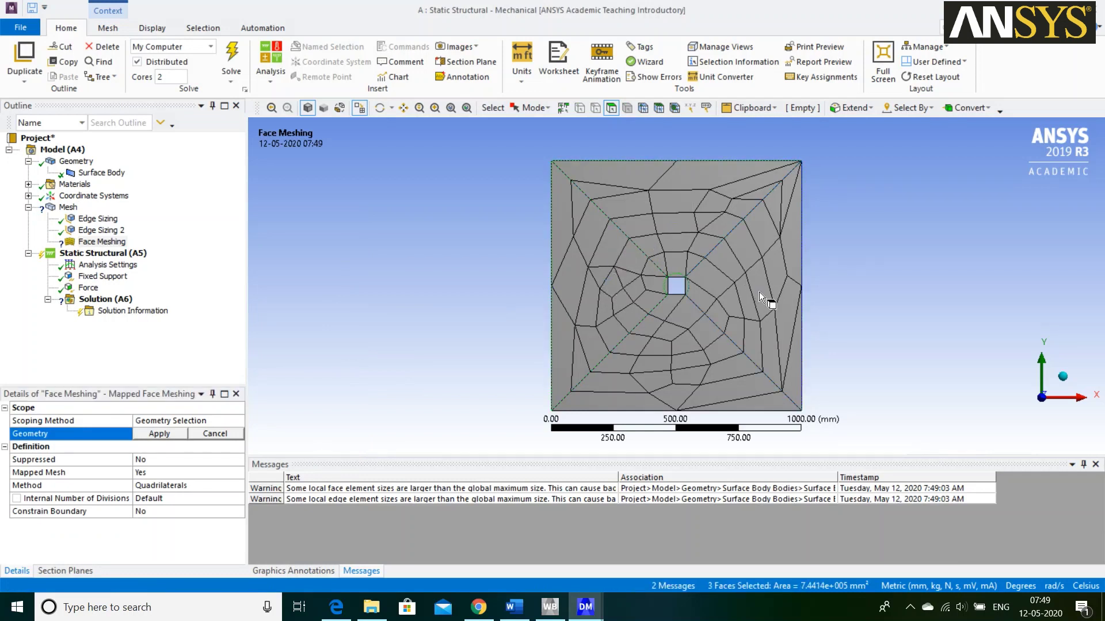
ctrl+click(694, 353)
click(159, 434)
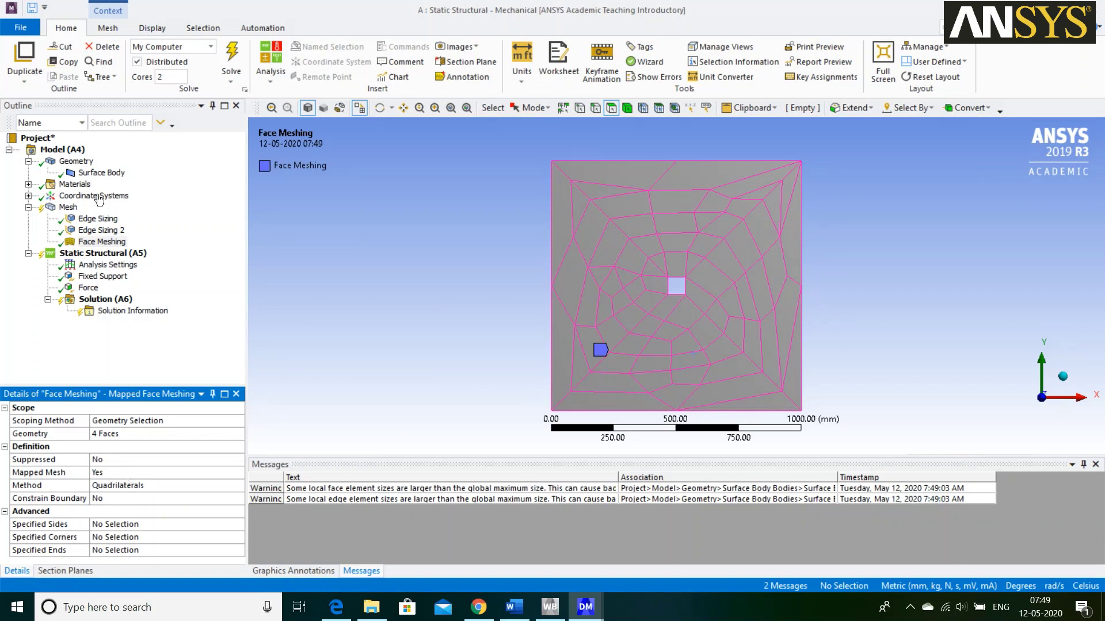
- Regenerate the mesh to get the mapped quadrilateral mesh
click(65, 208)
right_click(65, 212)
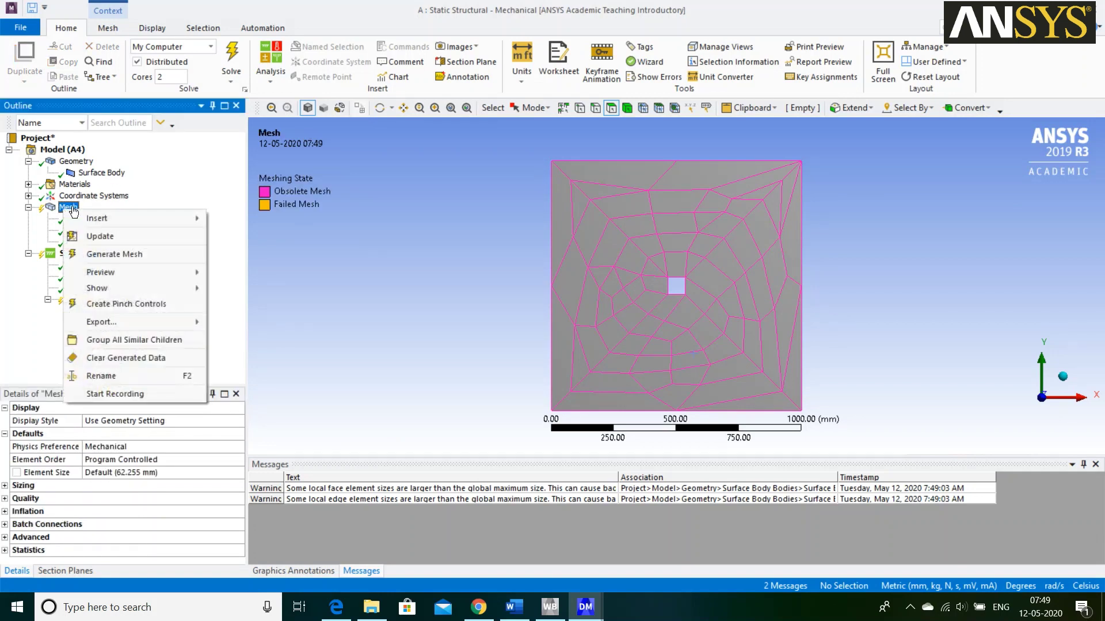
click(175, 263)
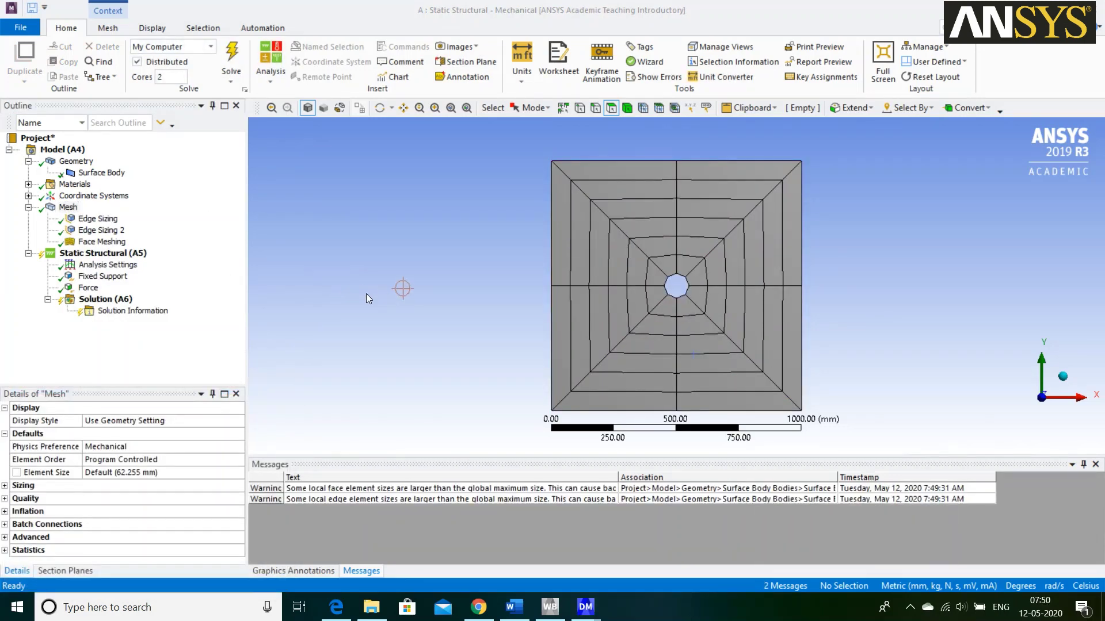
- Add a Total Deformation result to the Solution
click(128, 299)
right_click(129, 304)
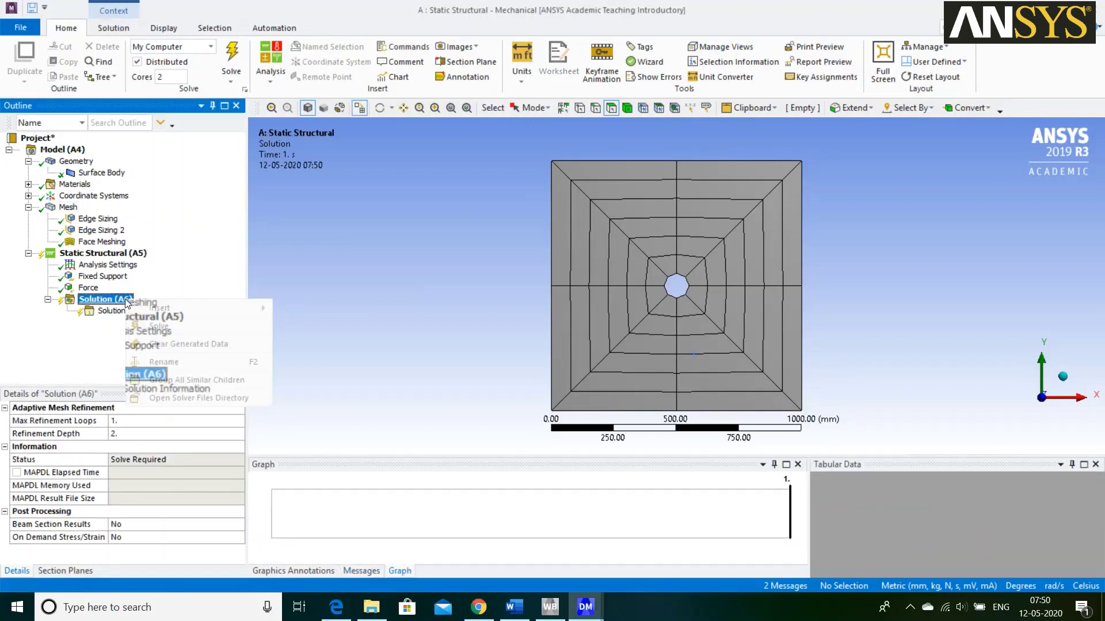
mouse_move(168, 308)
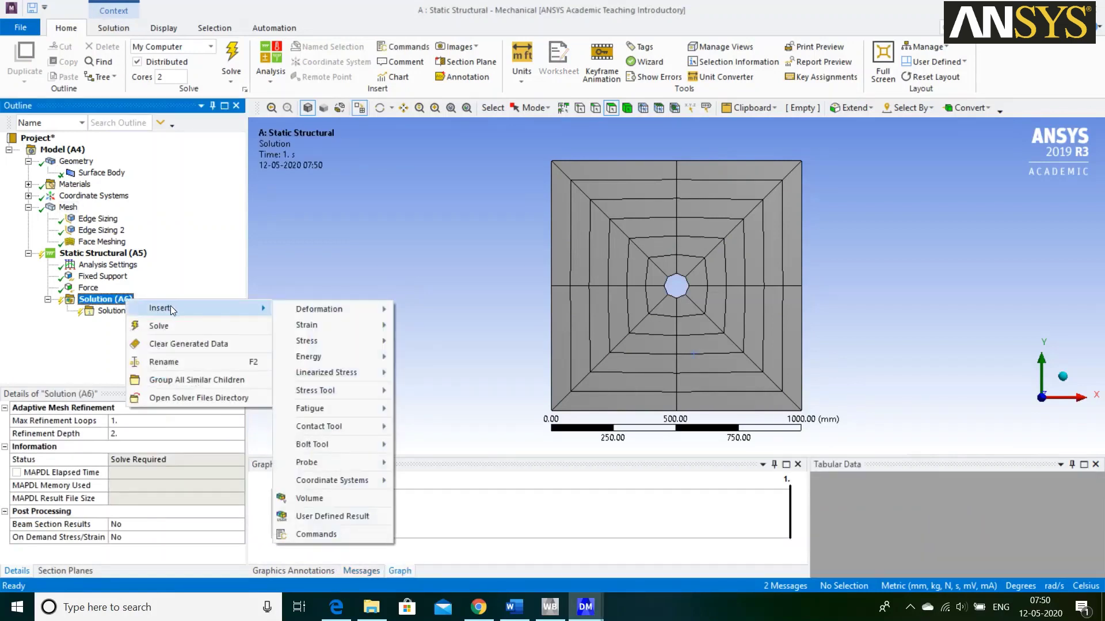
mouse_move(361, 305)
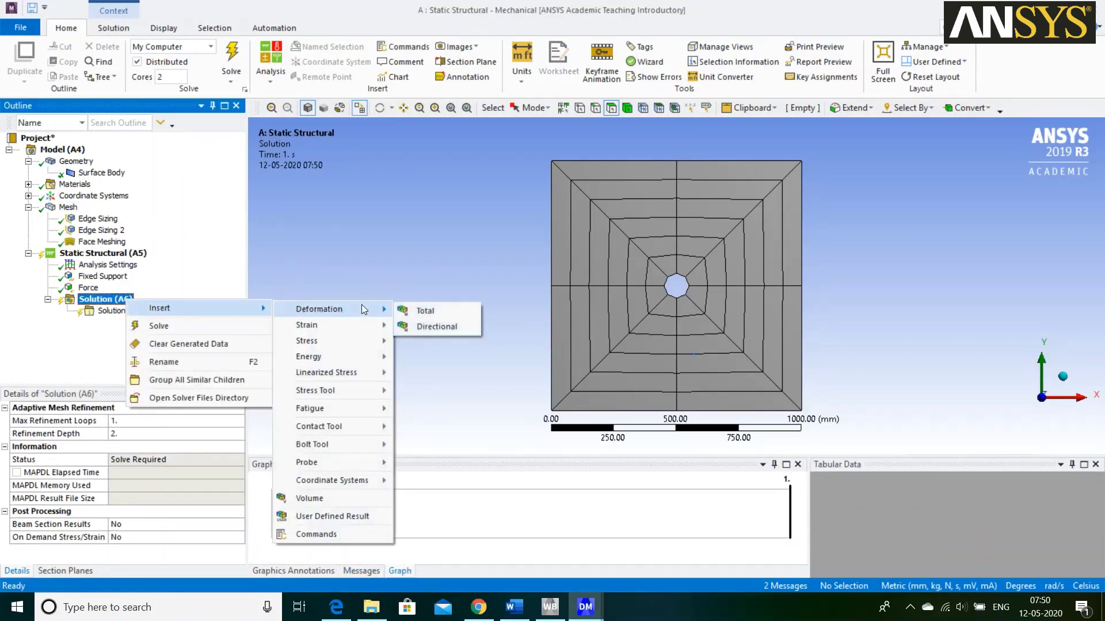
click(412, 307)
- Add an Equivalent (von-Mises) Stress result, solve, and view its contour with a 1.7539 MPa maximum
click(126, 299)
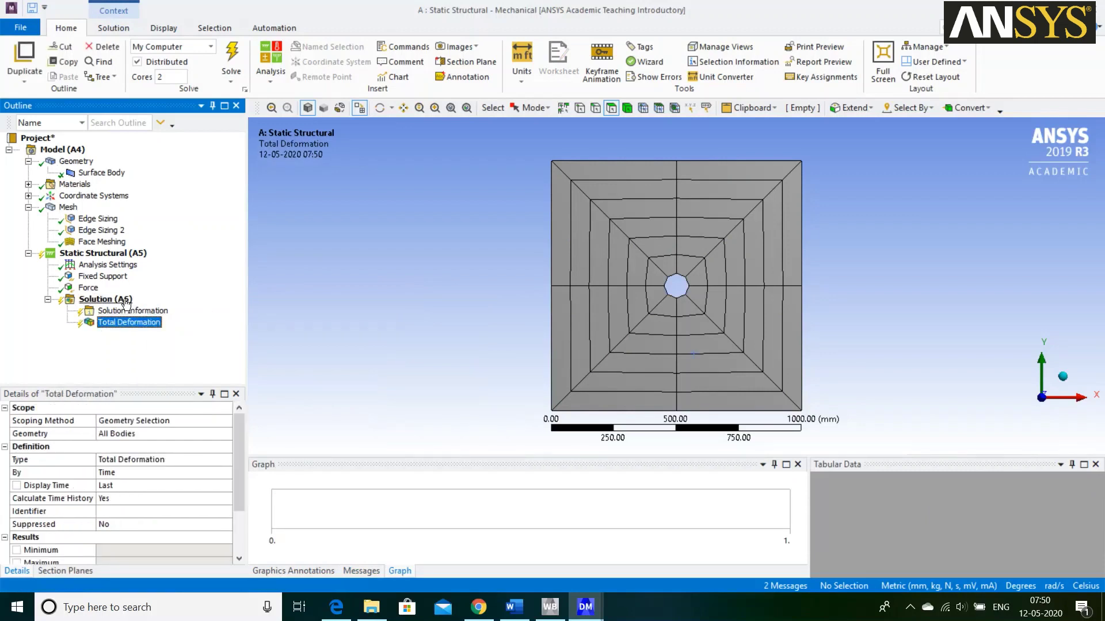
right_click(124, 302)
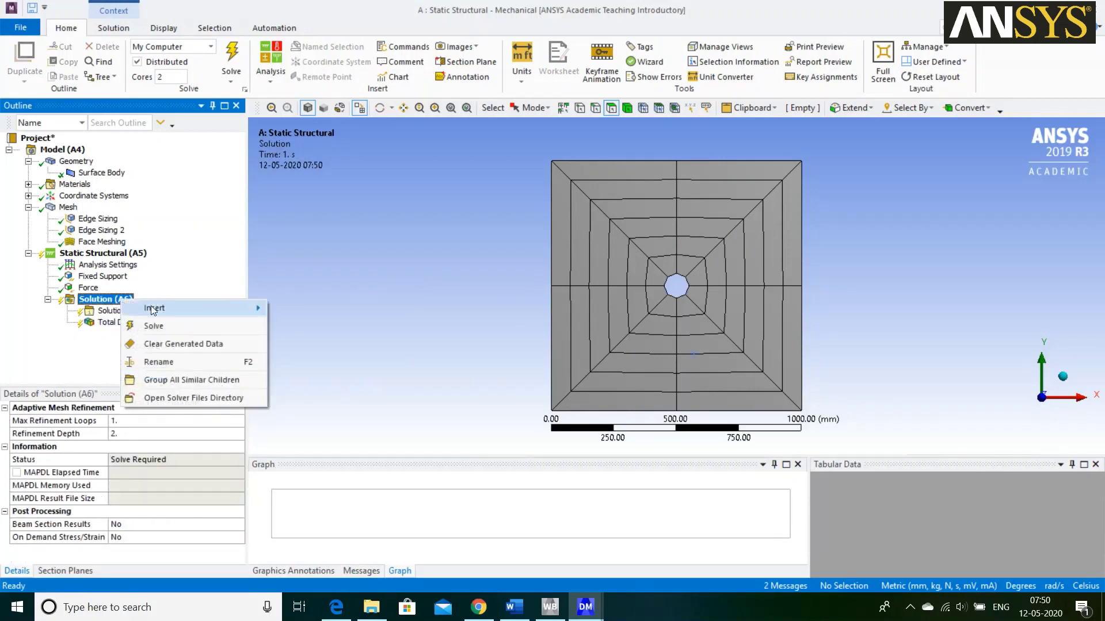
mouse_move(174, 309)
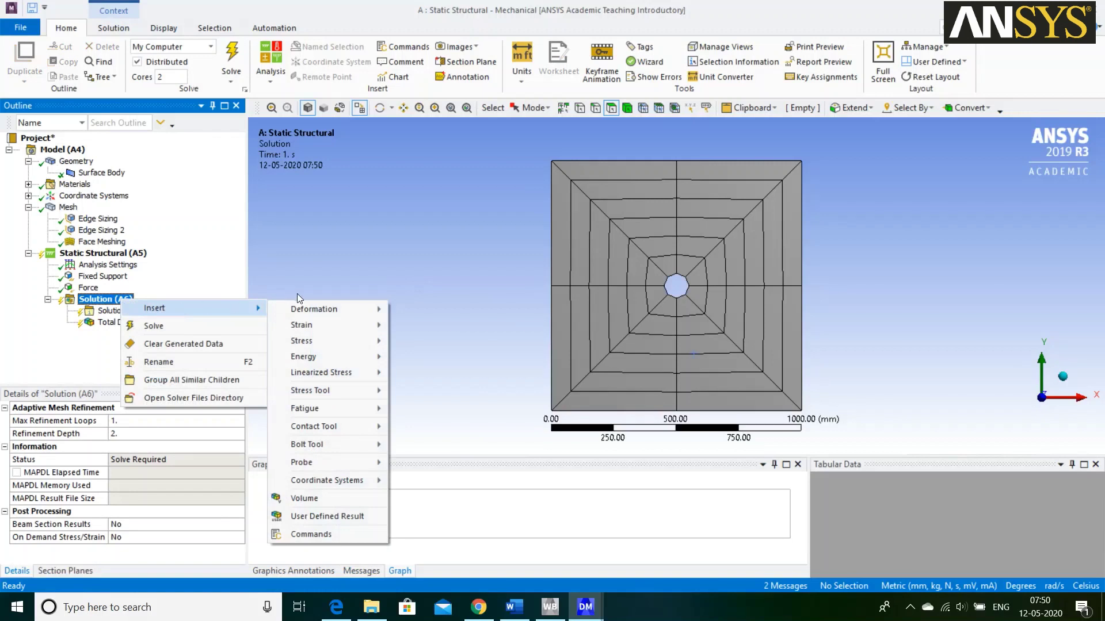
mouse_move(324, 345)
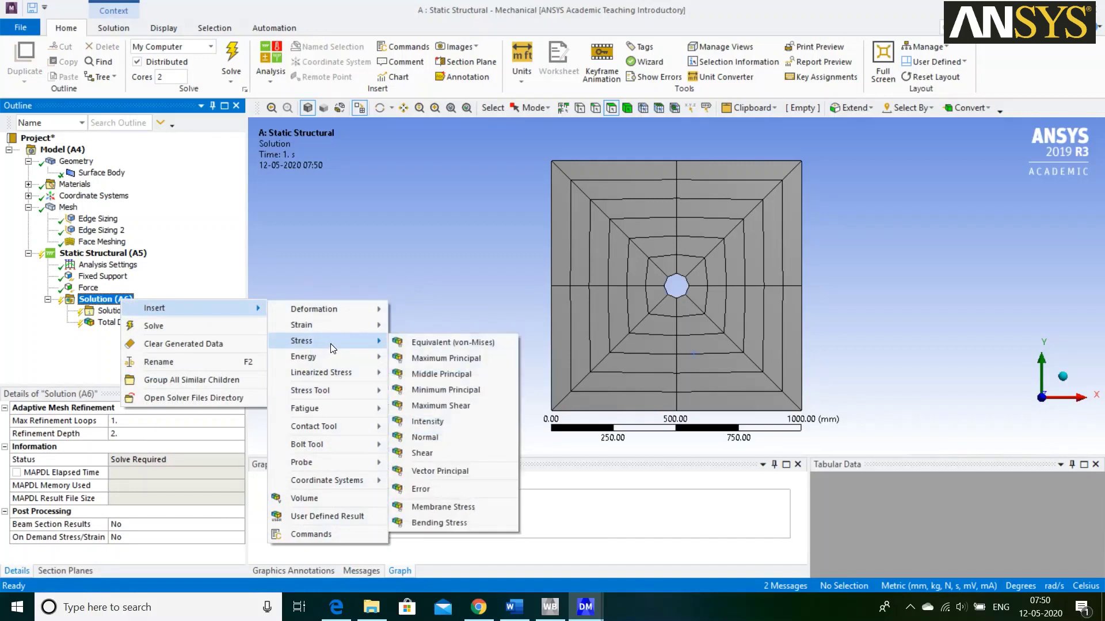
click(410, 343)
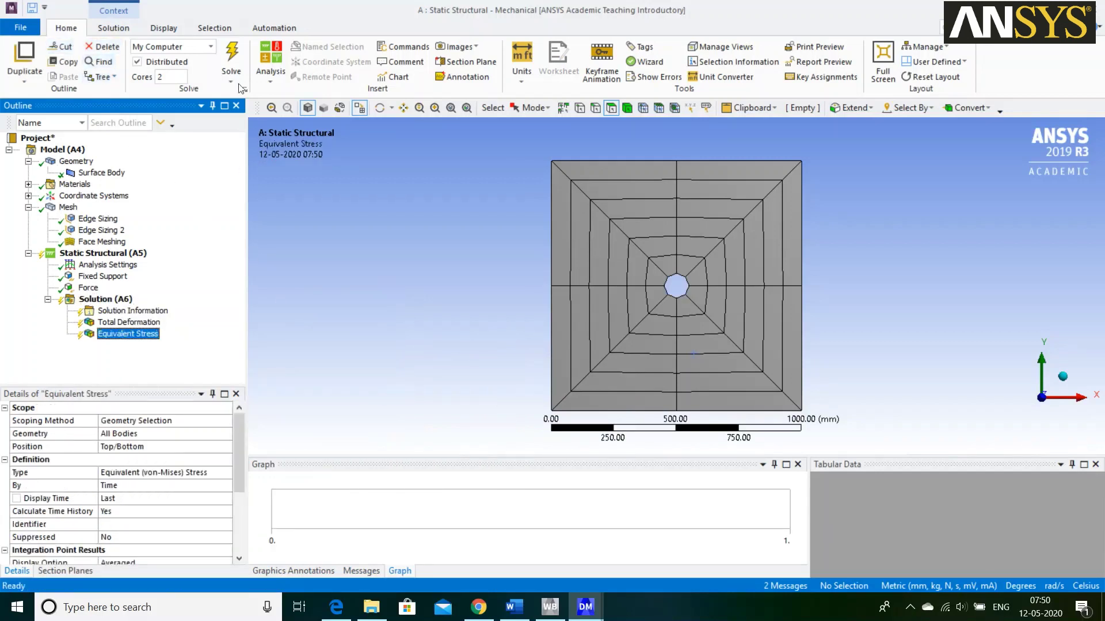
click(232, 61)
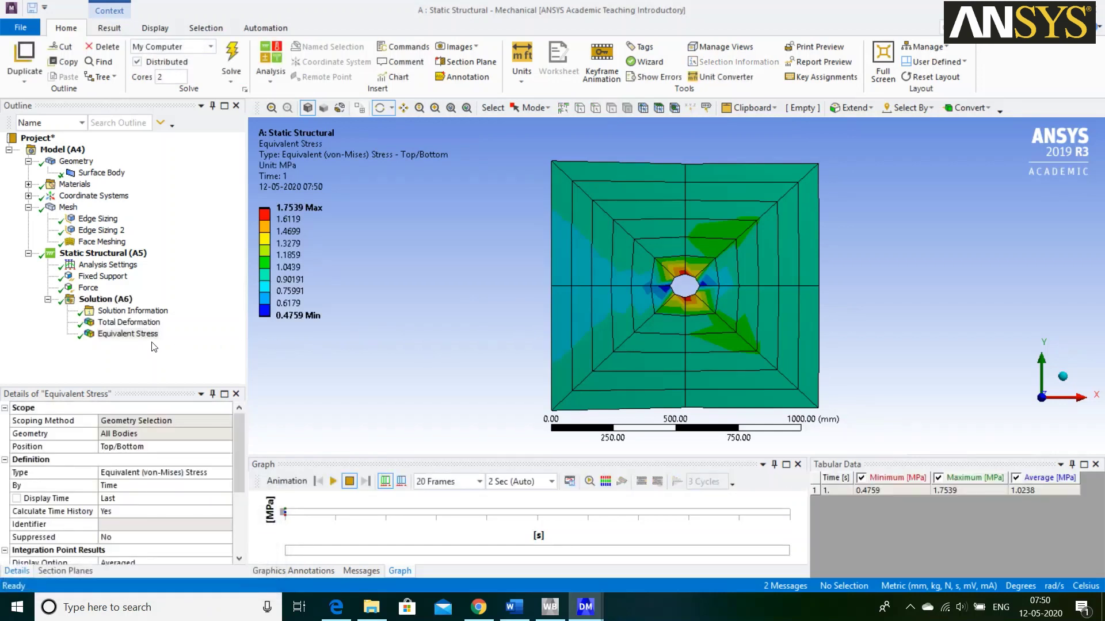
click(127, 334)
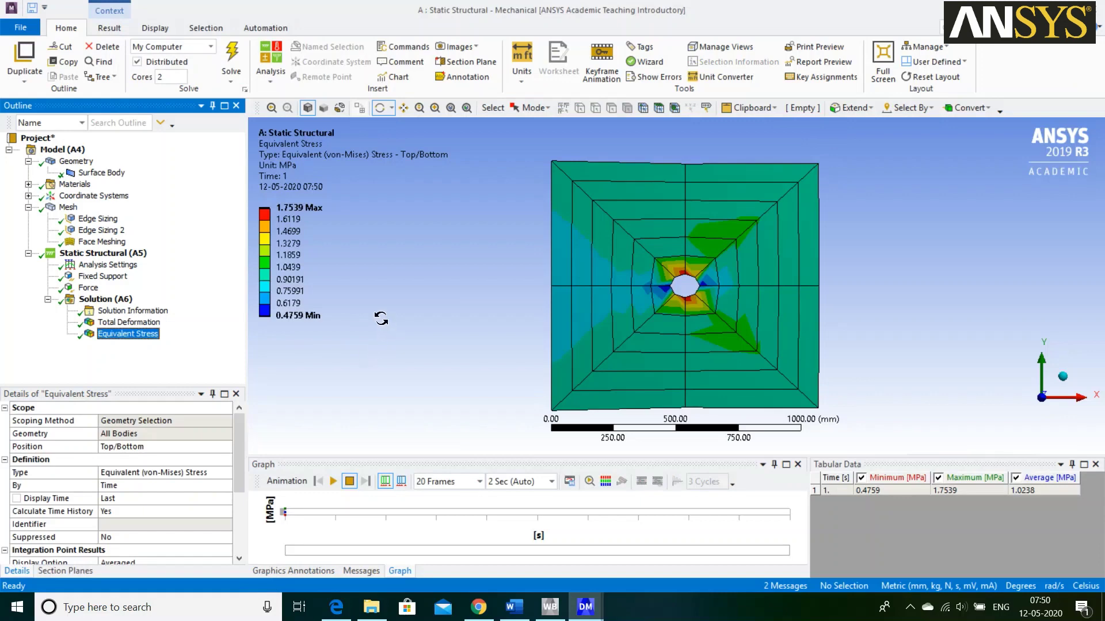
- Enter 1.7539 as the No Bias row's von Mises stress in the Word results table
click(526, 606)
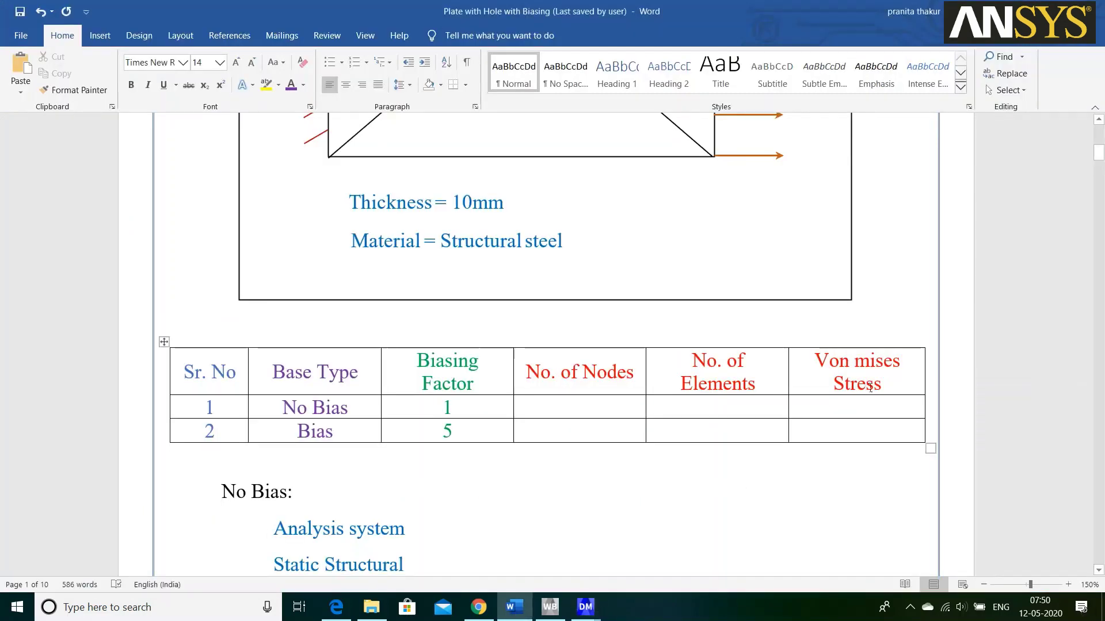
click(853, 414)
text(1)
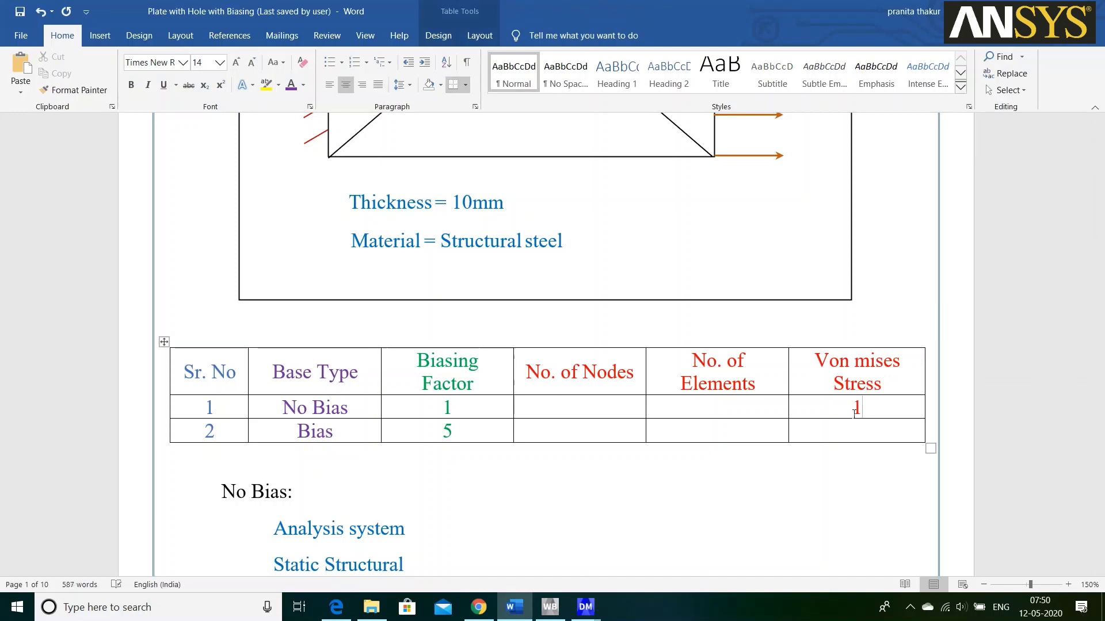
text(.7539)
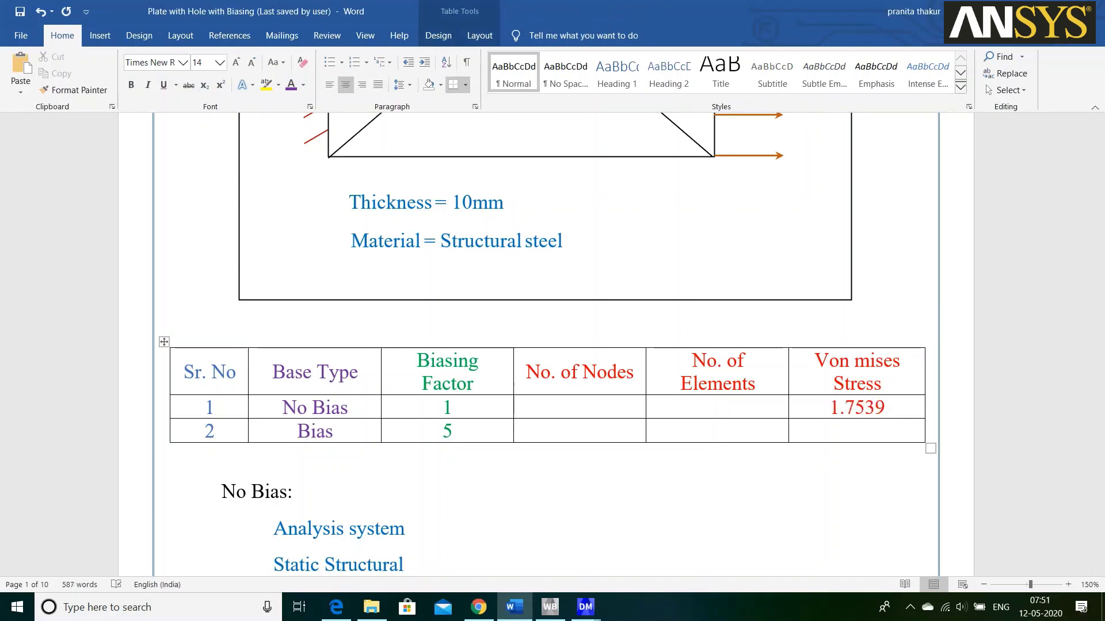
click(585, 607)
click(633, 572)
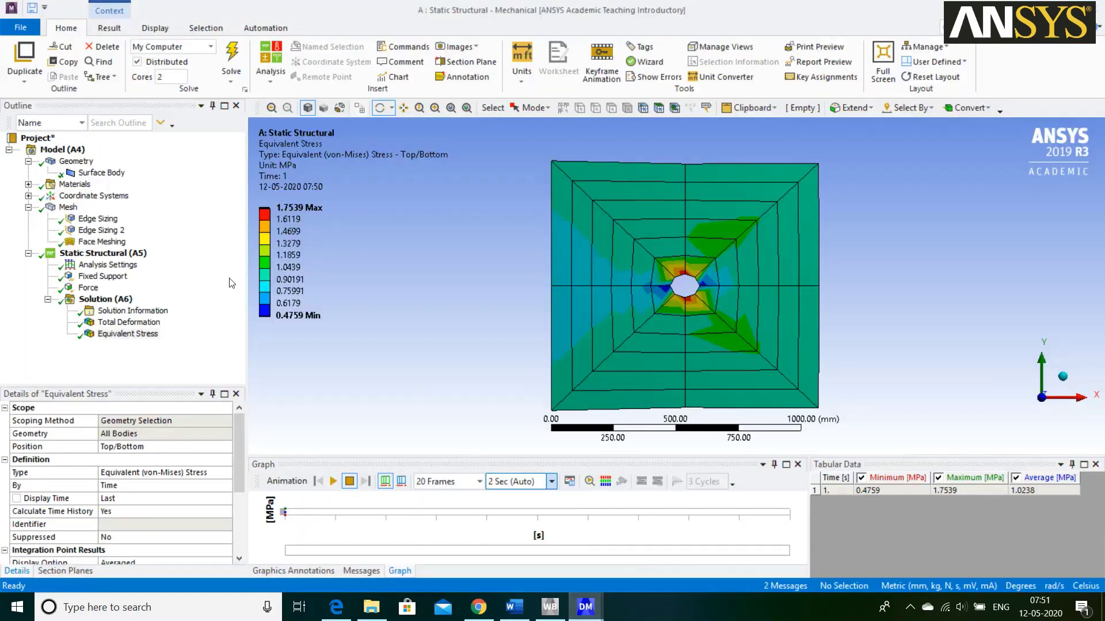
- Show the Mesh statistics in Mechanical, reading 56 nodes and 48 elements
click(65, 208)
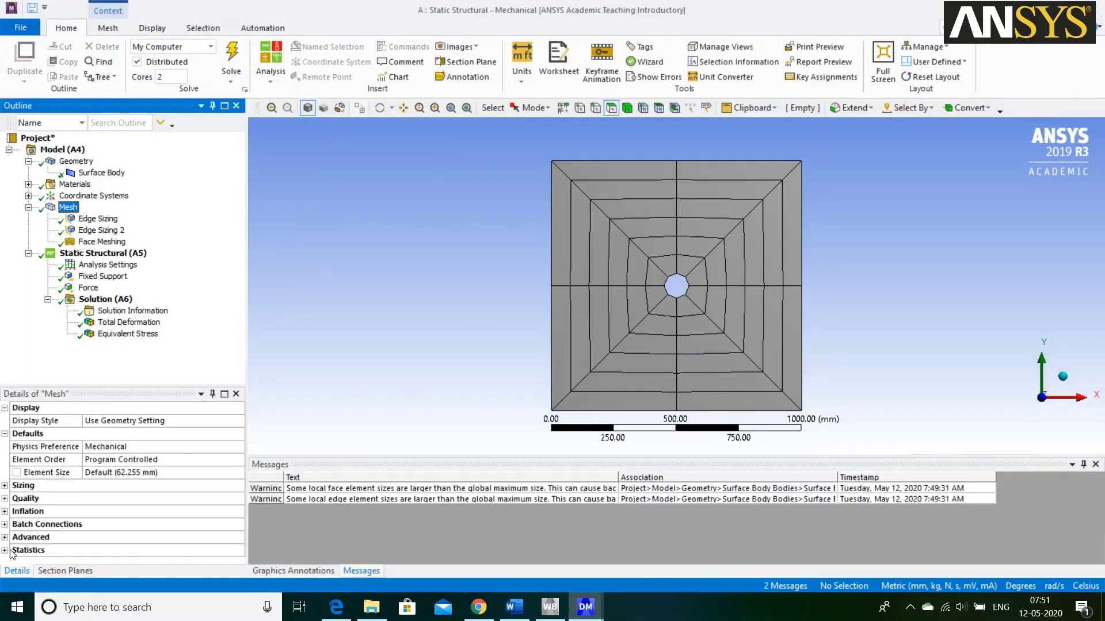
click(4, 551)
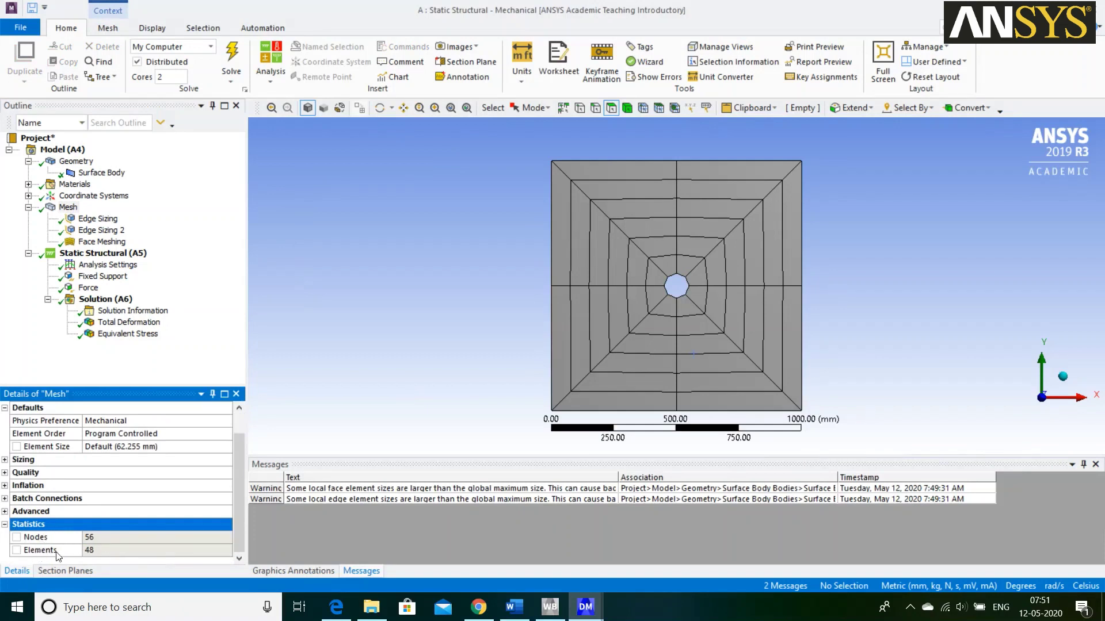
click(514, 606)
click(606, 415)
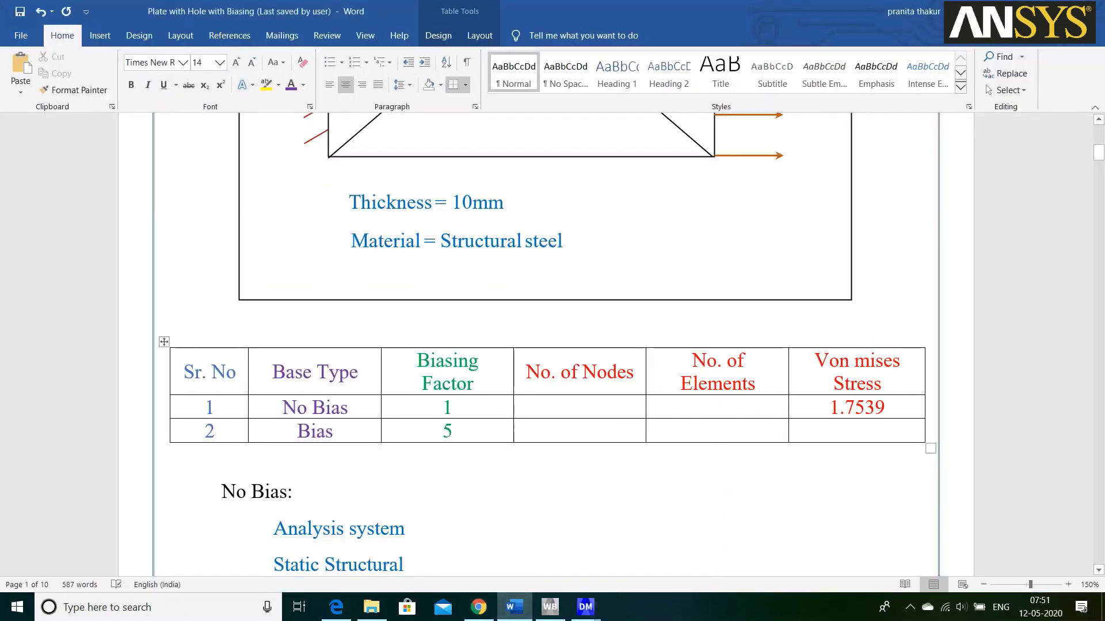
- Enter 56 nodes and 48 elements in the table's No Bias row
text(56)
key(Tab)
text(4)
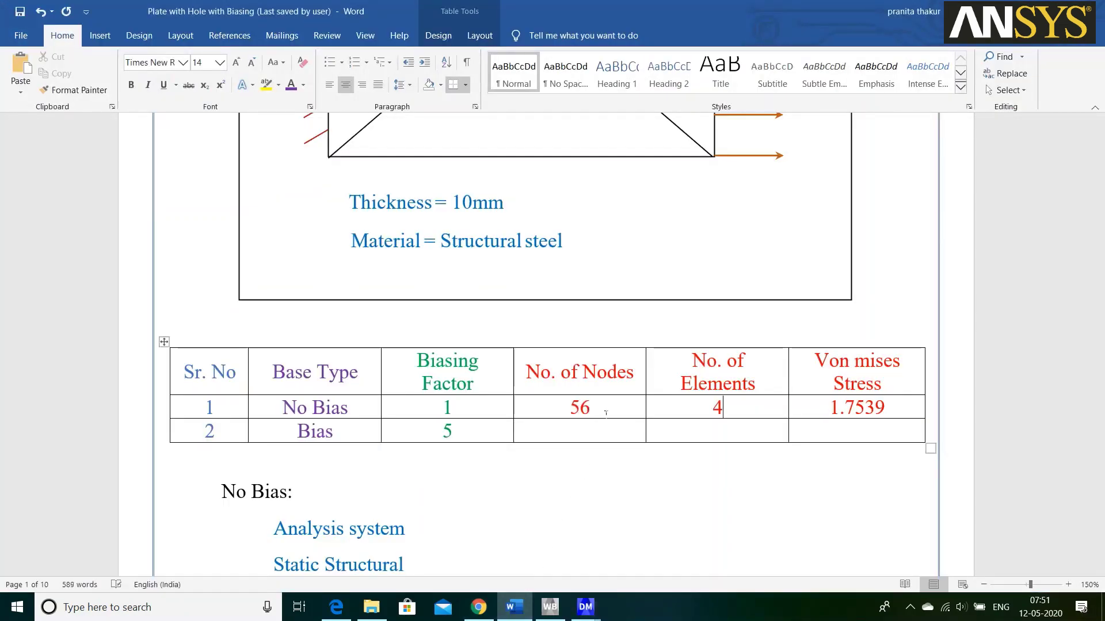
text(8)
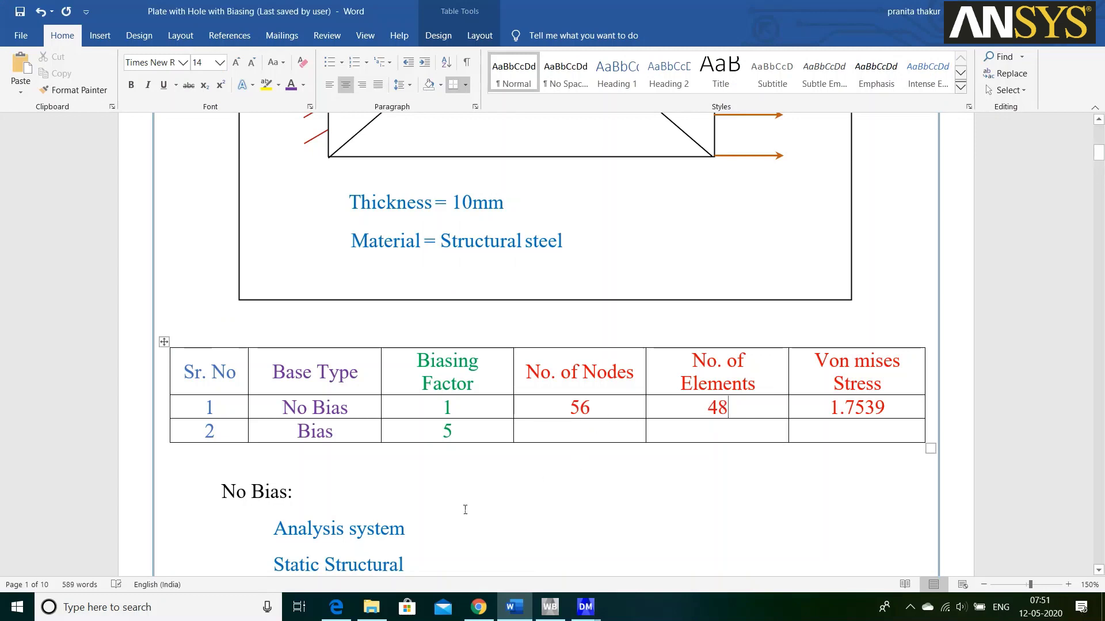
click(464, 508)
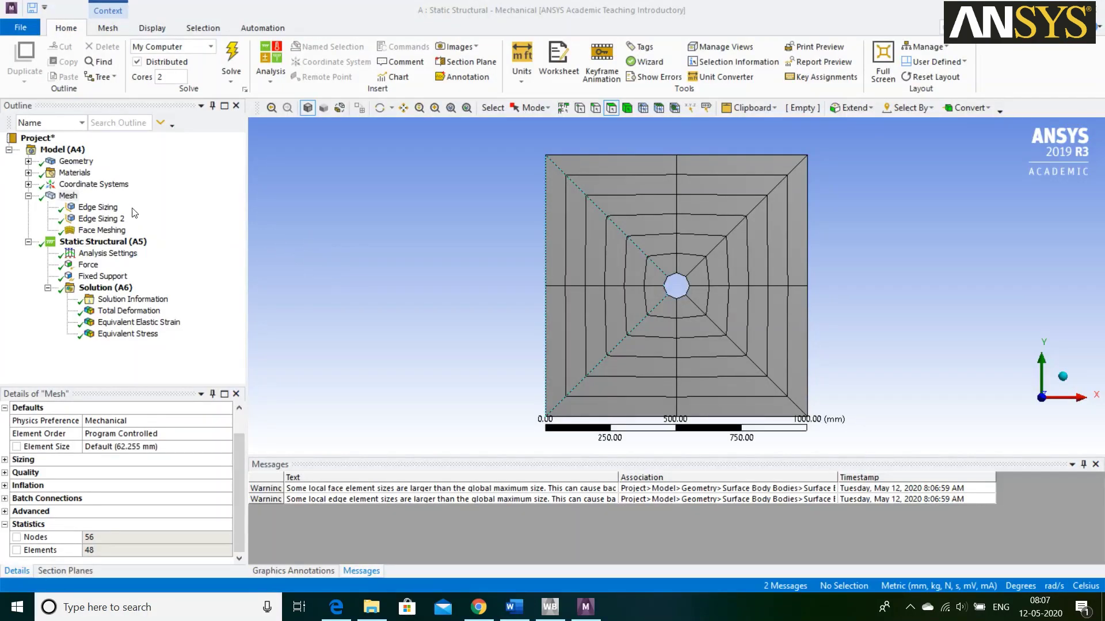
- Give the diagonal Edge Sizing a bias pattern with bias factor 5
click(99, 208)
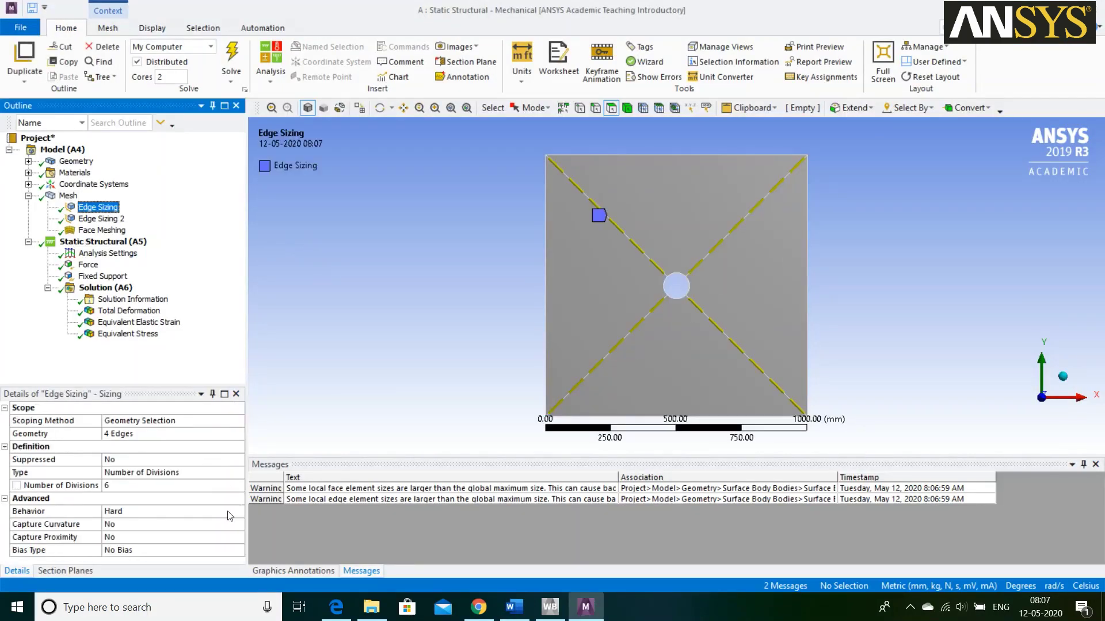
click(176, 551)
click(238, 551)
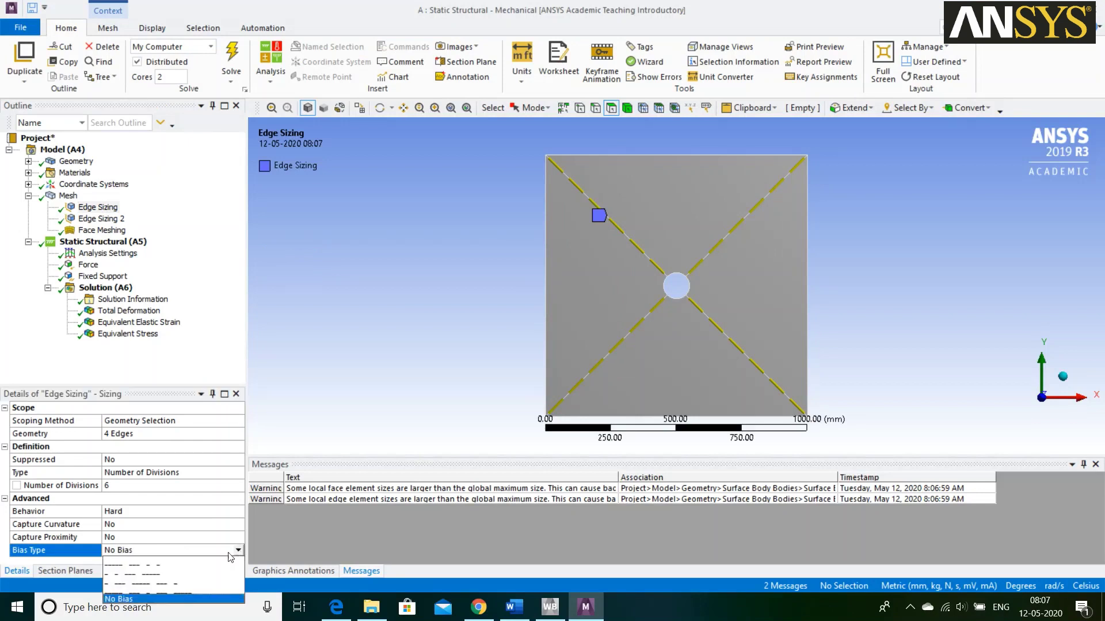
click(174, 572)
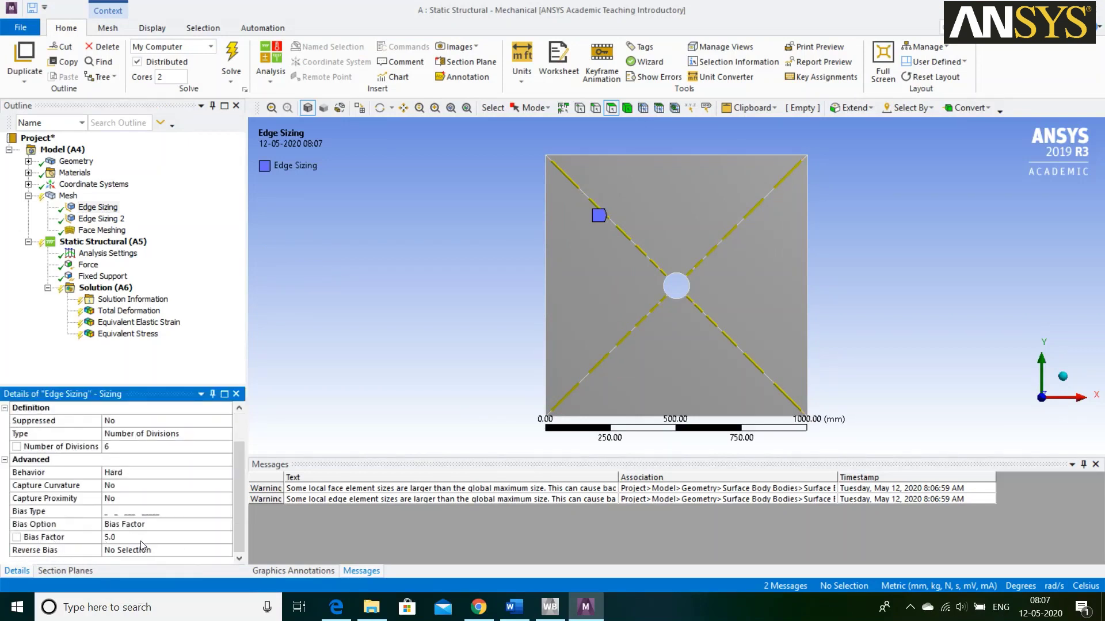
- Regenerate the mesh, re-solve, and show Equivalent Stress peaking at 2.0446 MPa
click(69, 196)
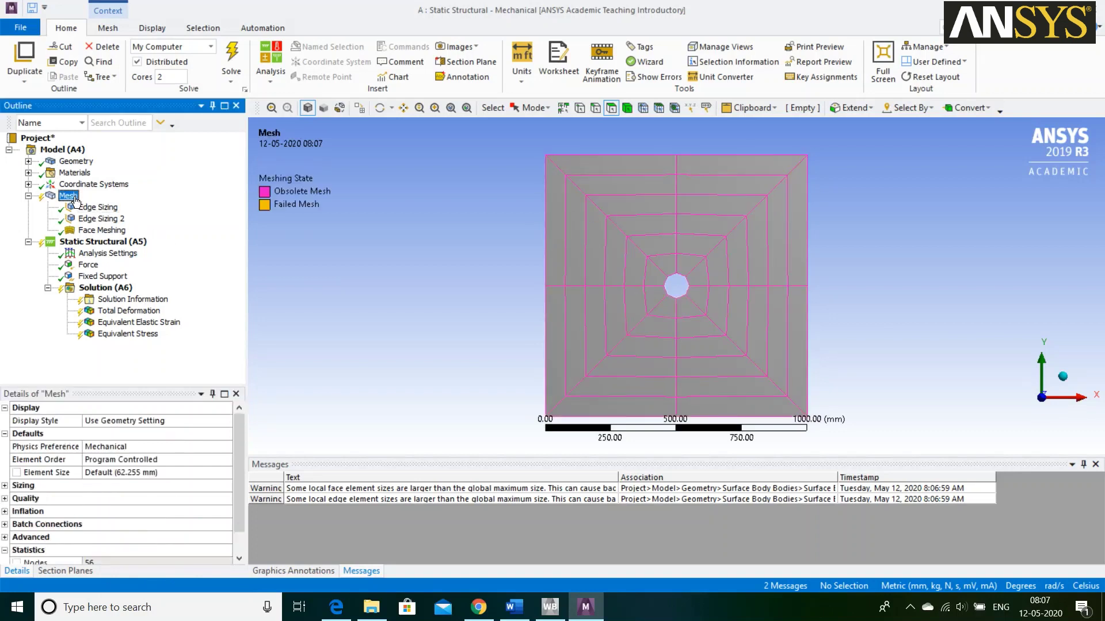
right_click(74, 200)
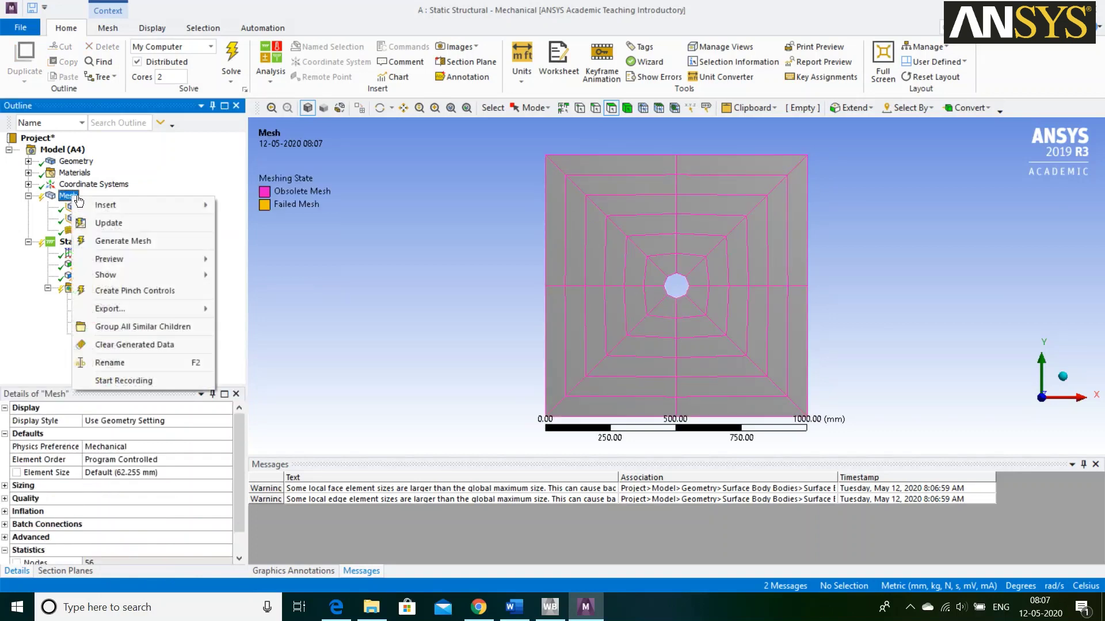
click(157, 241)
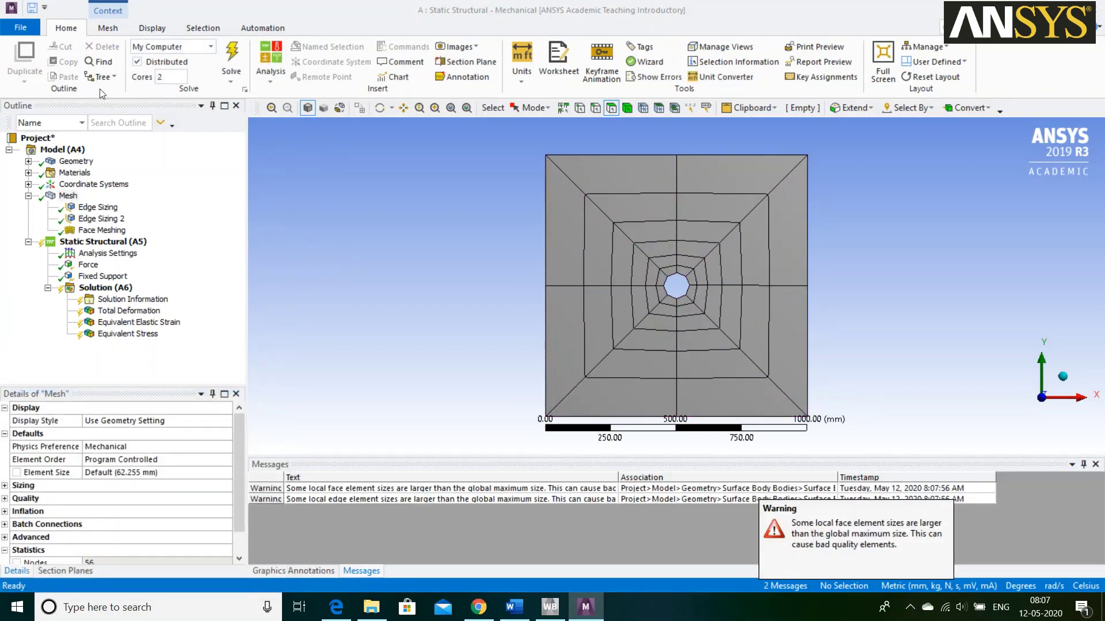
click(236, 57)
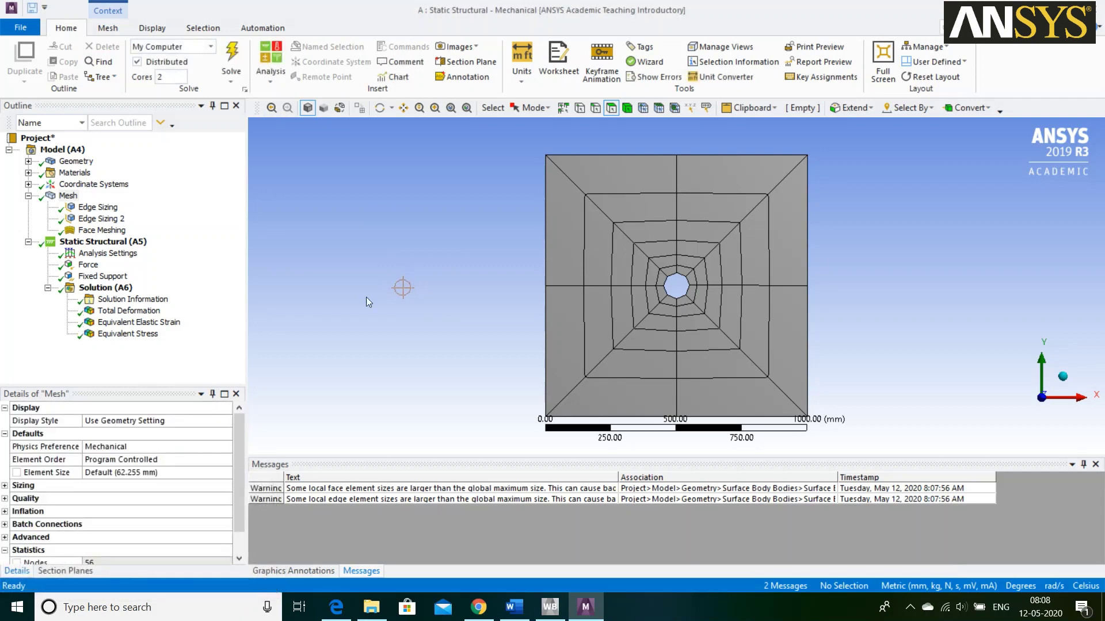
click(154, 334)
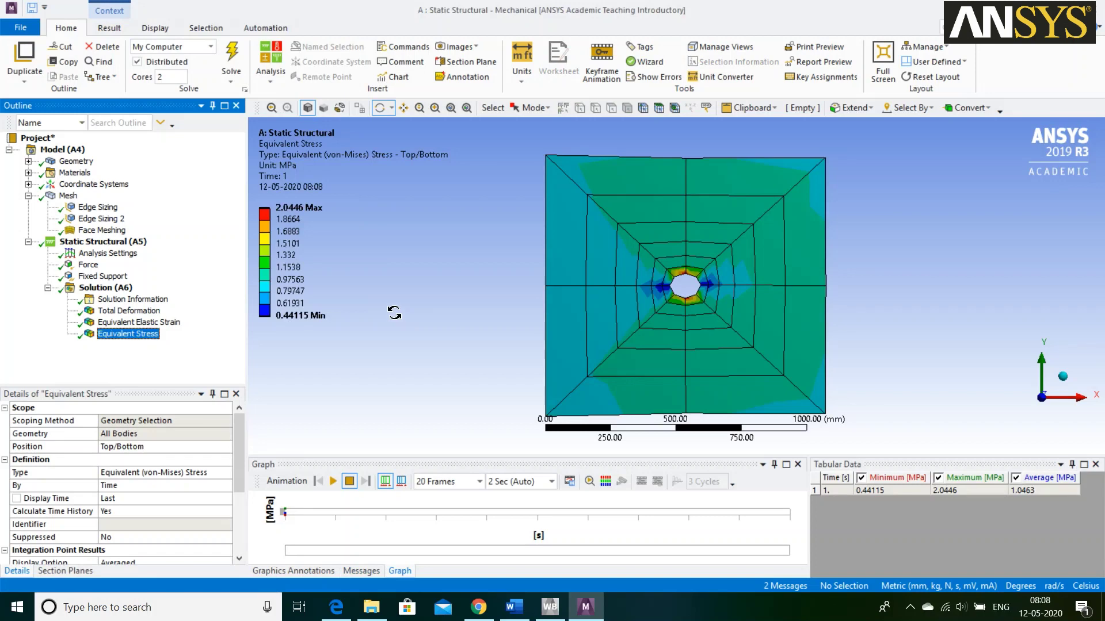
- Enter 2.0446 as the Bias row's von Mises stress in Word
click(513, 607)
click(840, 375)
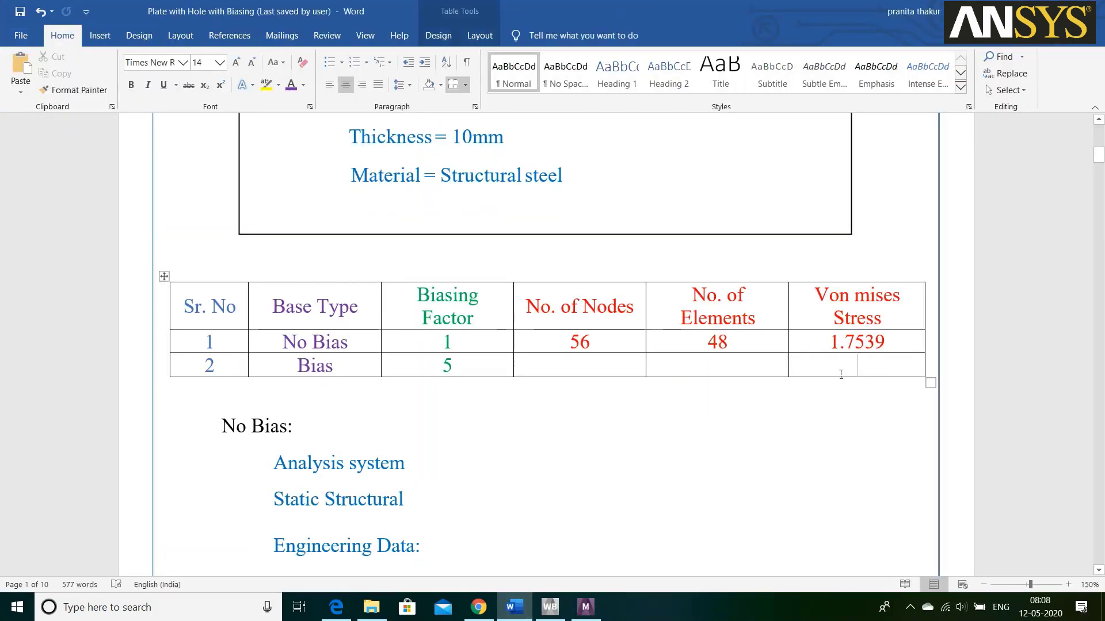
text(2.0446)
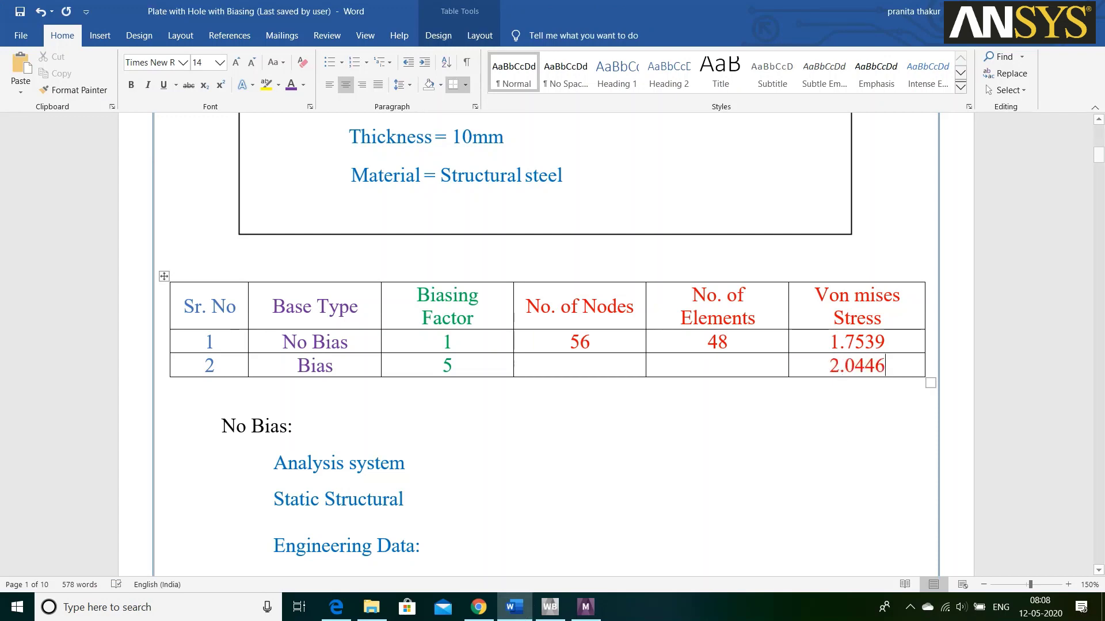
- Show the biased mesh's statistics in Mechanical's Details panel
click(586, 607)
click(68, 196)
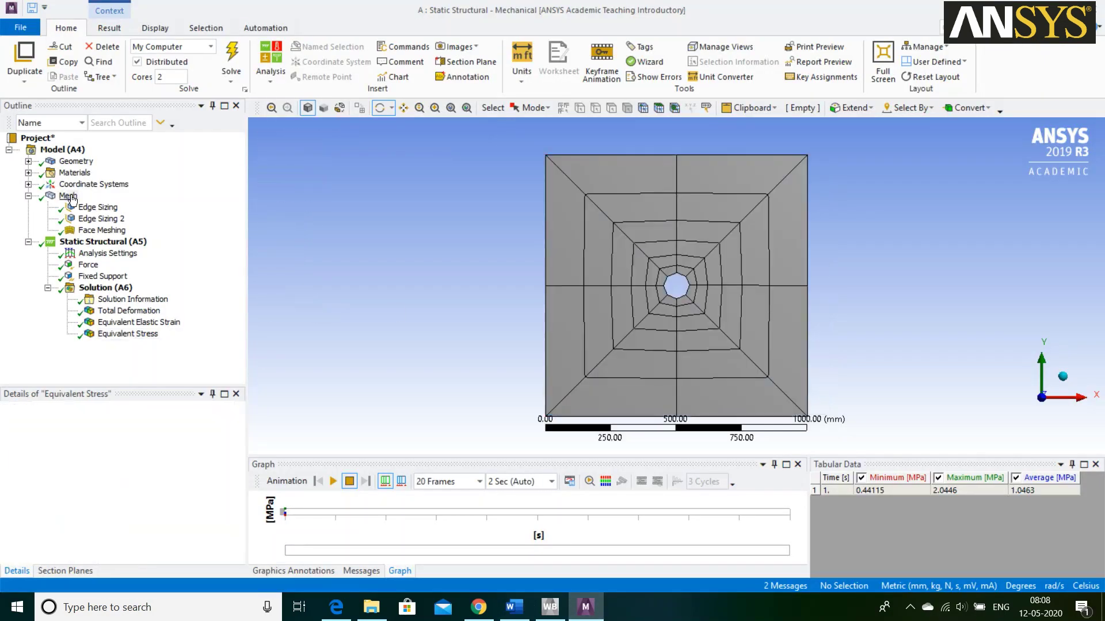
scroll(142, 448, down, 2)
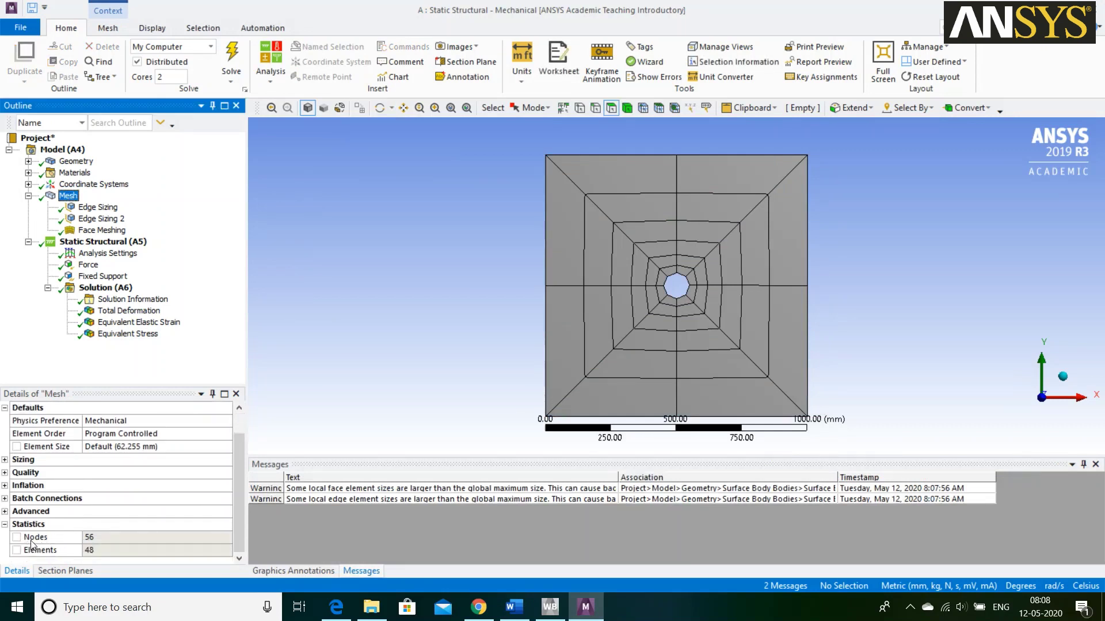